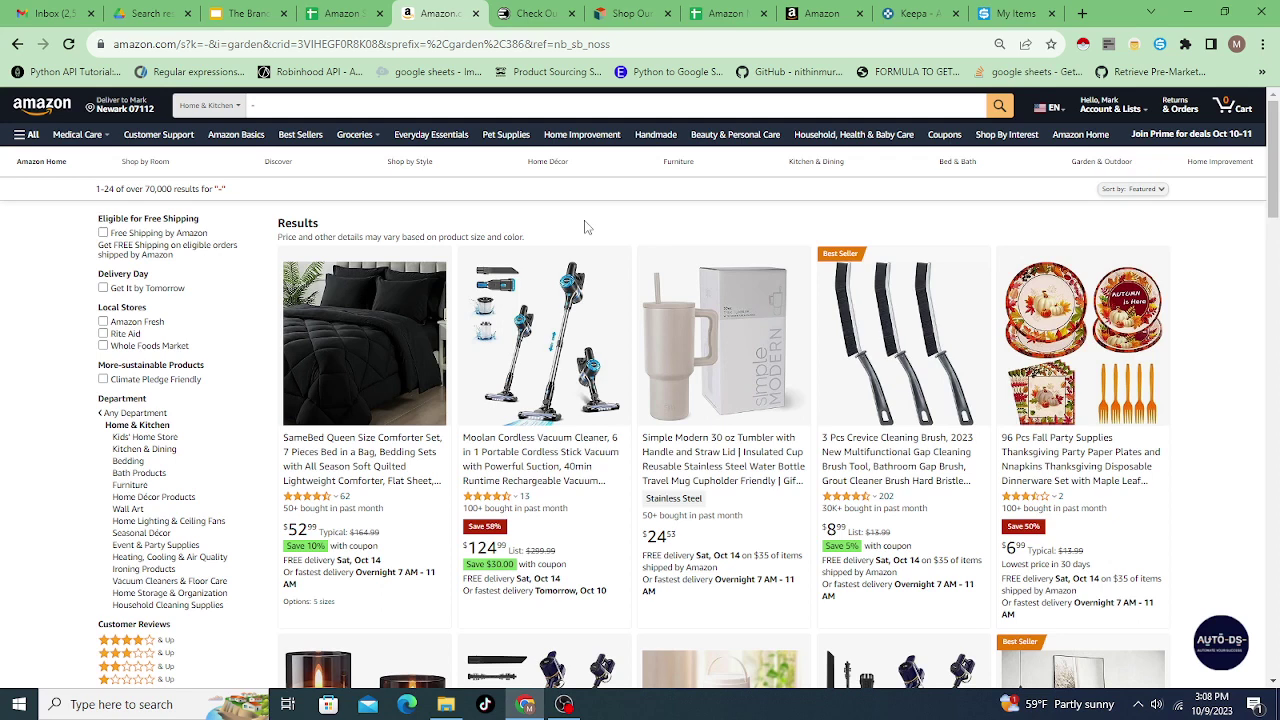
Glance over Amazon's Home & Kitchen results, and open the DEWALT brand page from Zoro's Brands & Manufacturers page.
scroll(588, 354, down, 1)
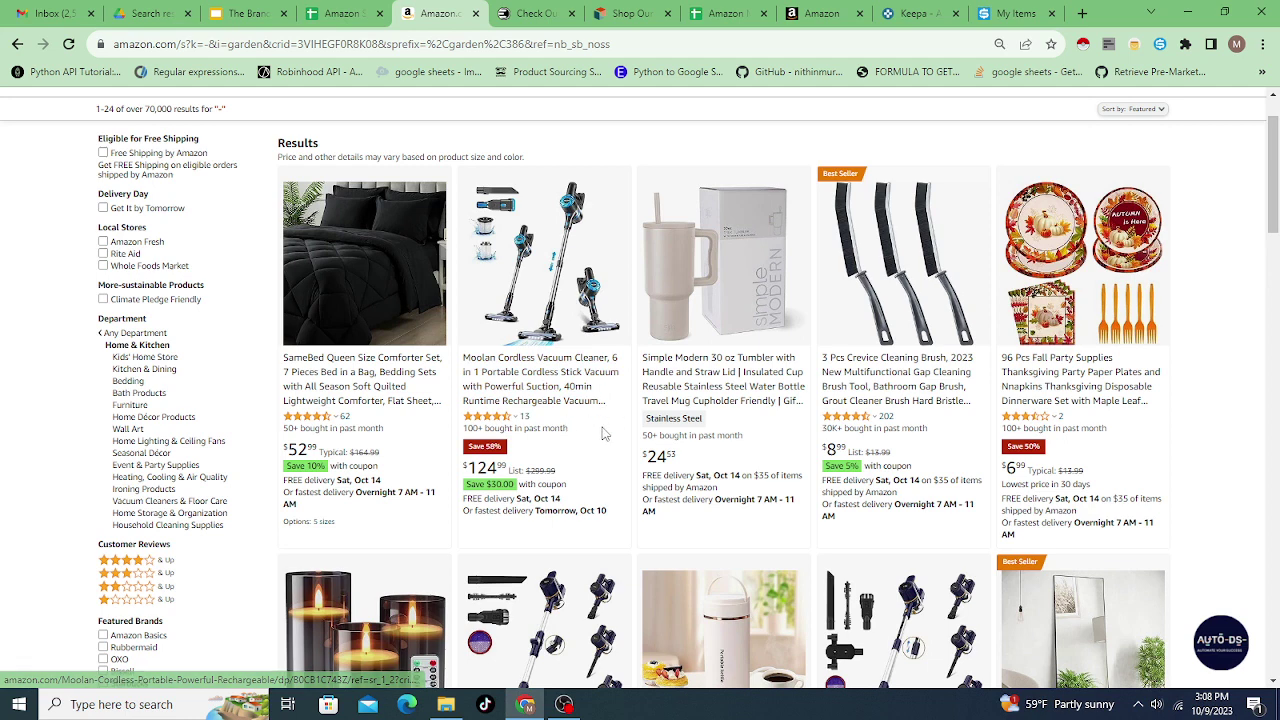
scroll(572, 370, up, 1)
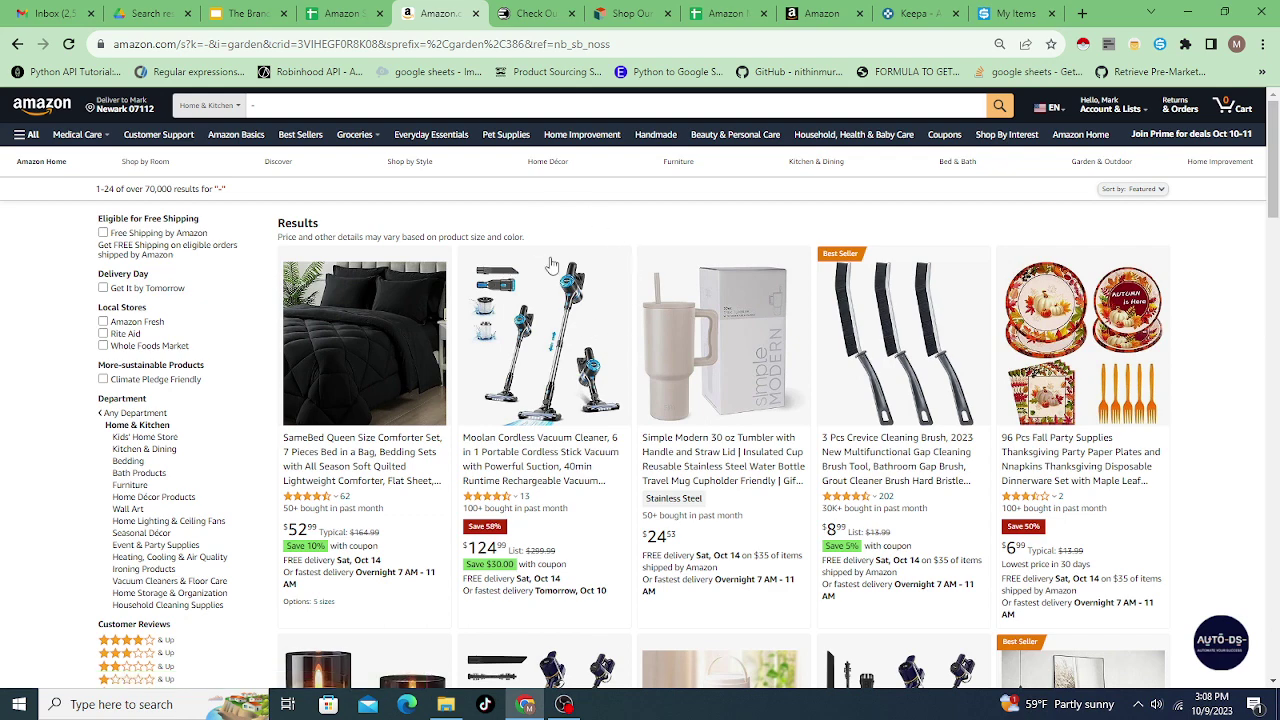
click(631, 13)
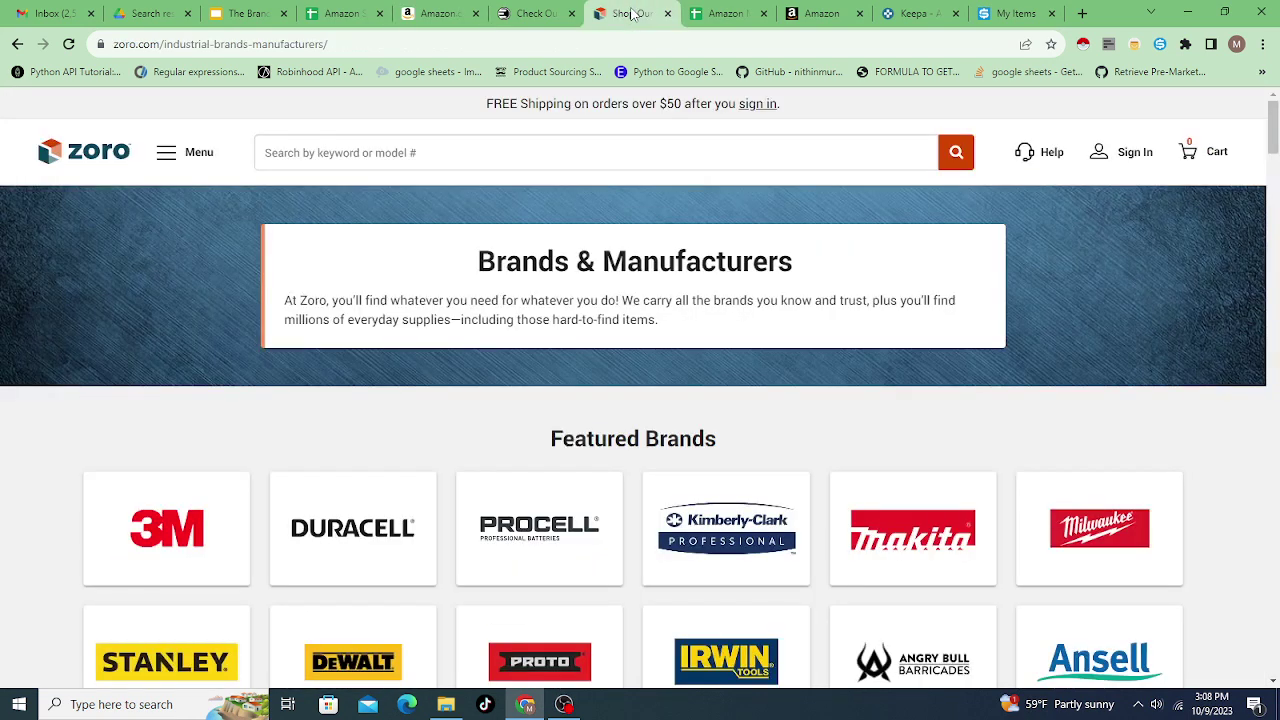
scroll(578, 305, down, 2)
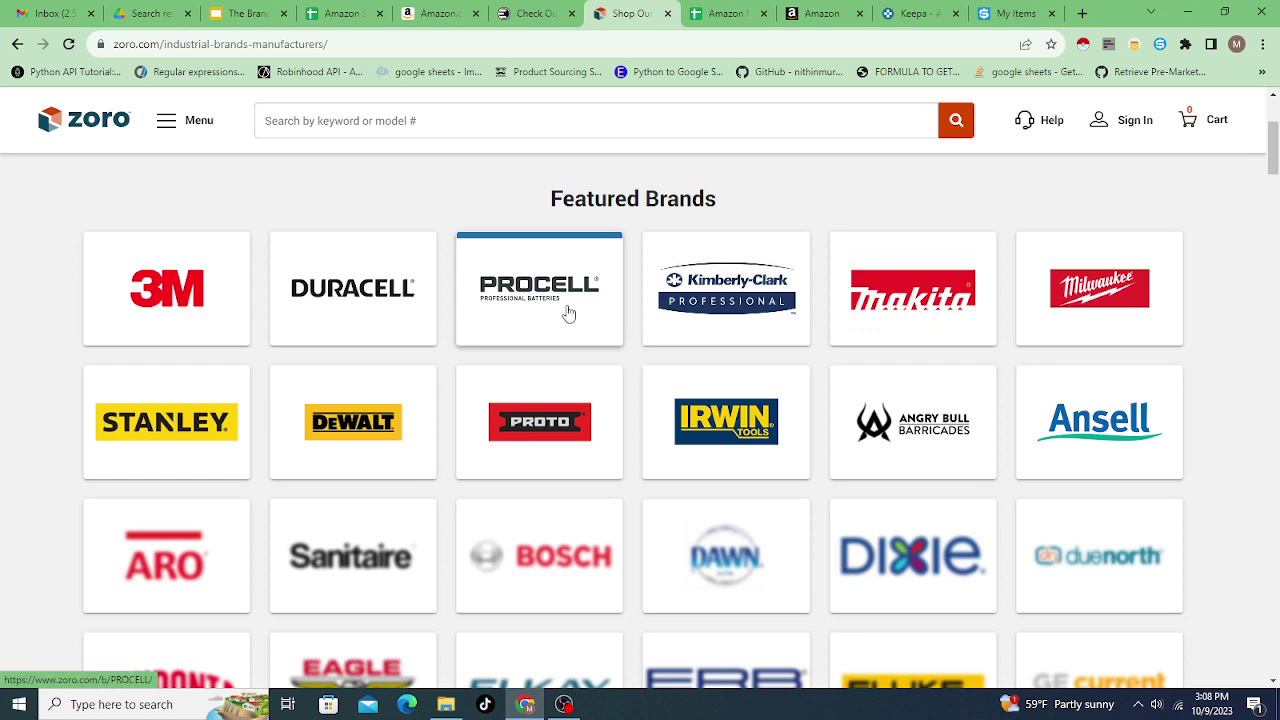
scroll(568, 313, down, 1)
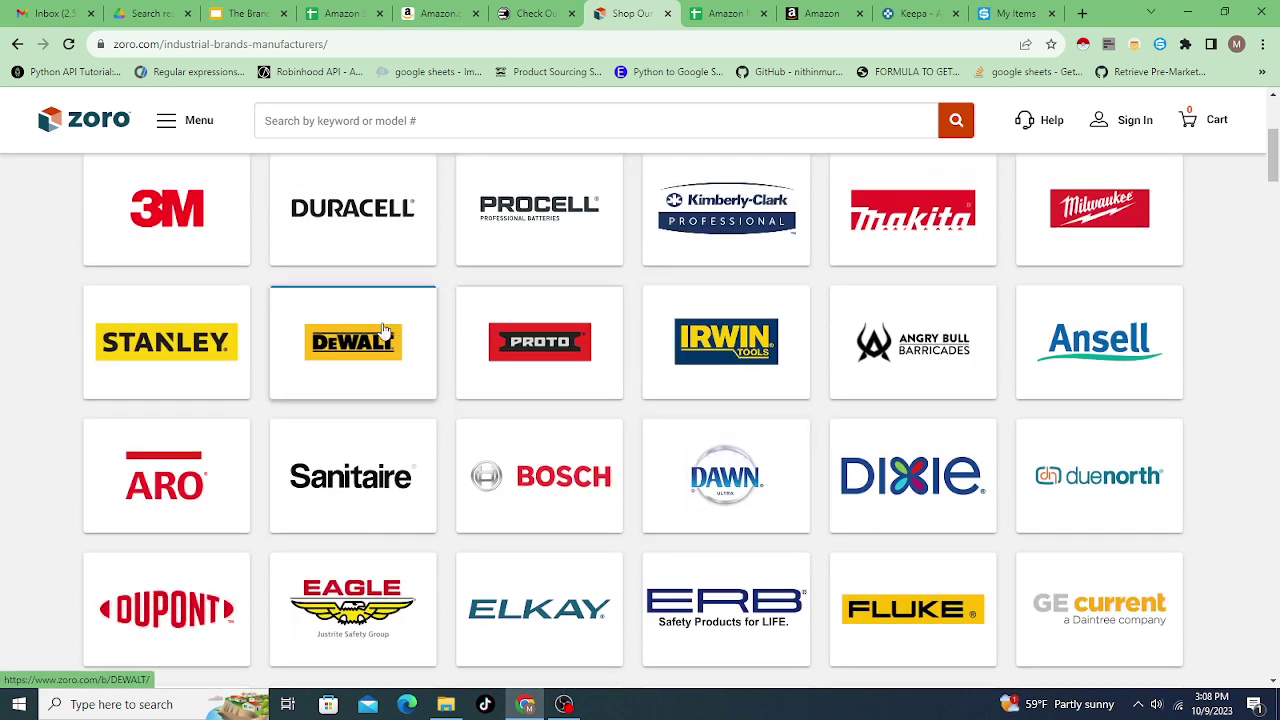
click(420, 348)
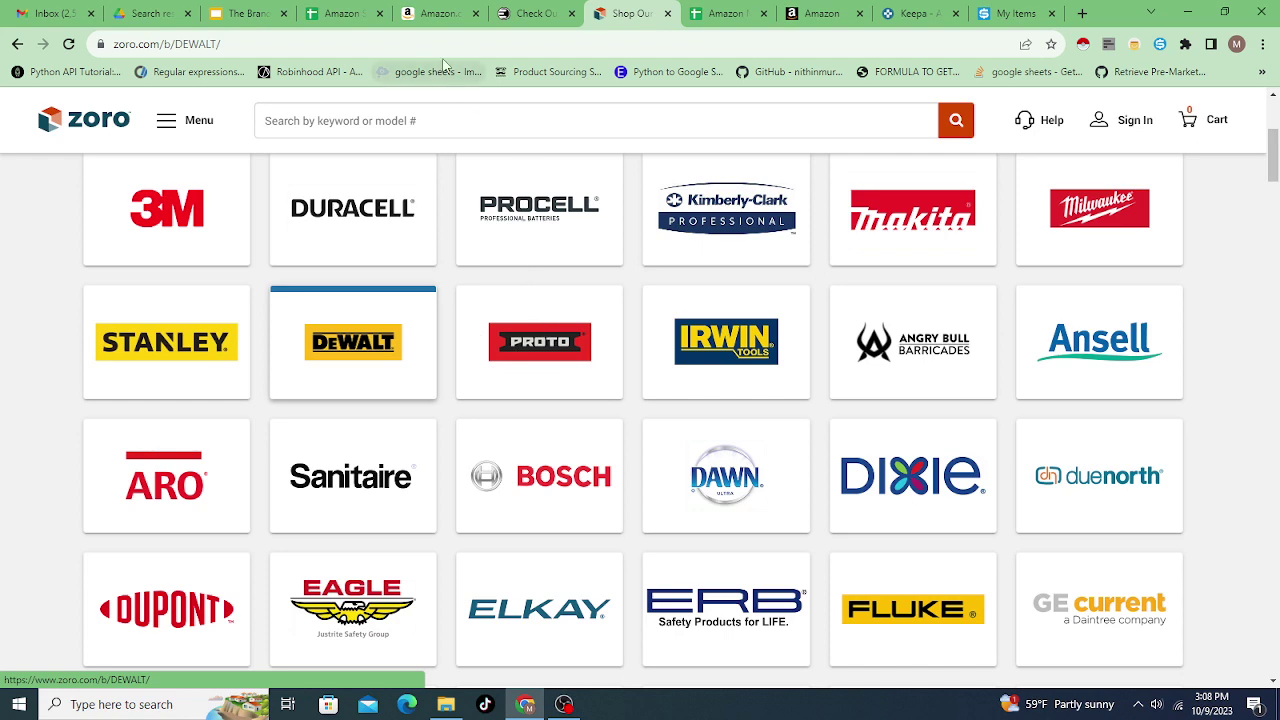
Switch to Entertainment Earth's outlet deals page and look back up through its product listings.
click(437, 13)
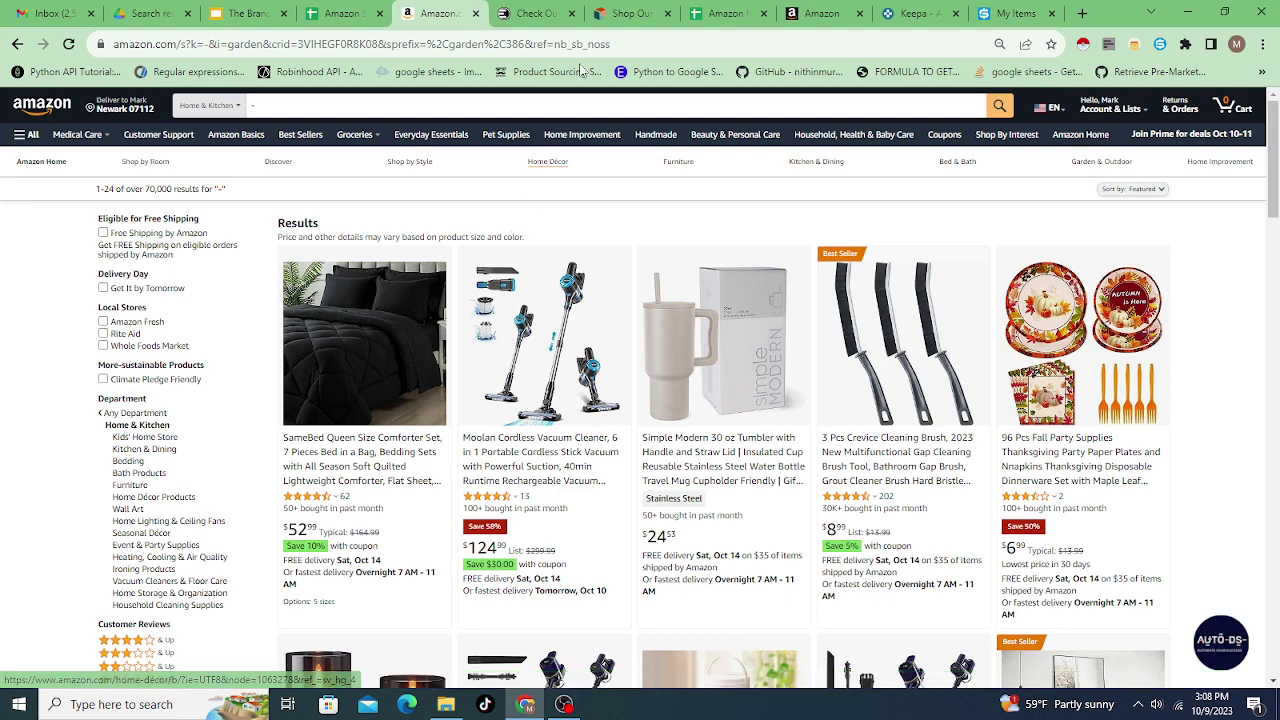
click(608, 8)
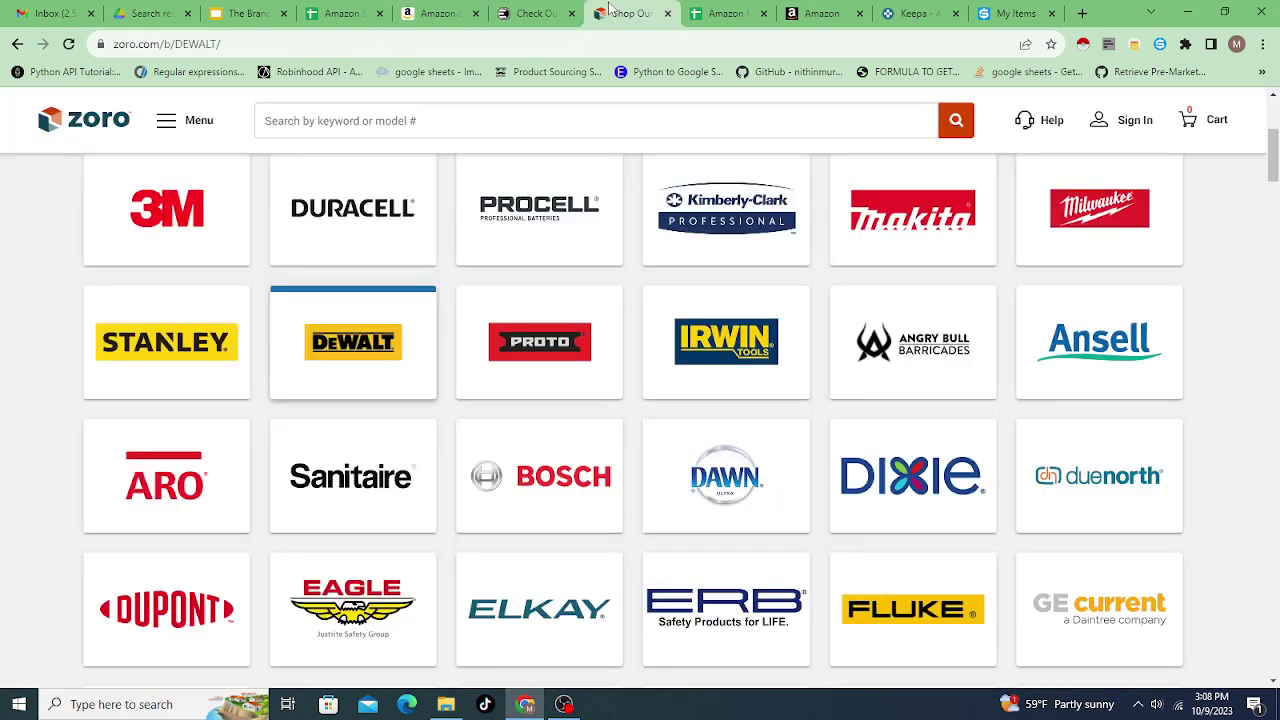
click(428, 10)
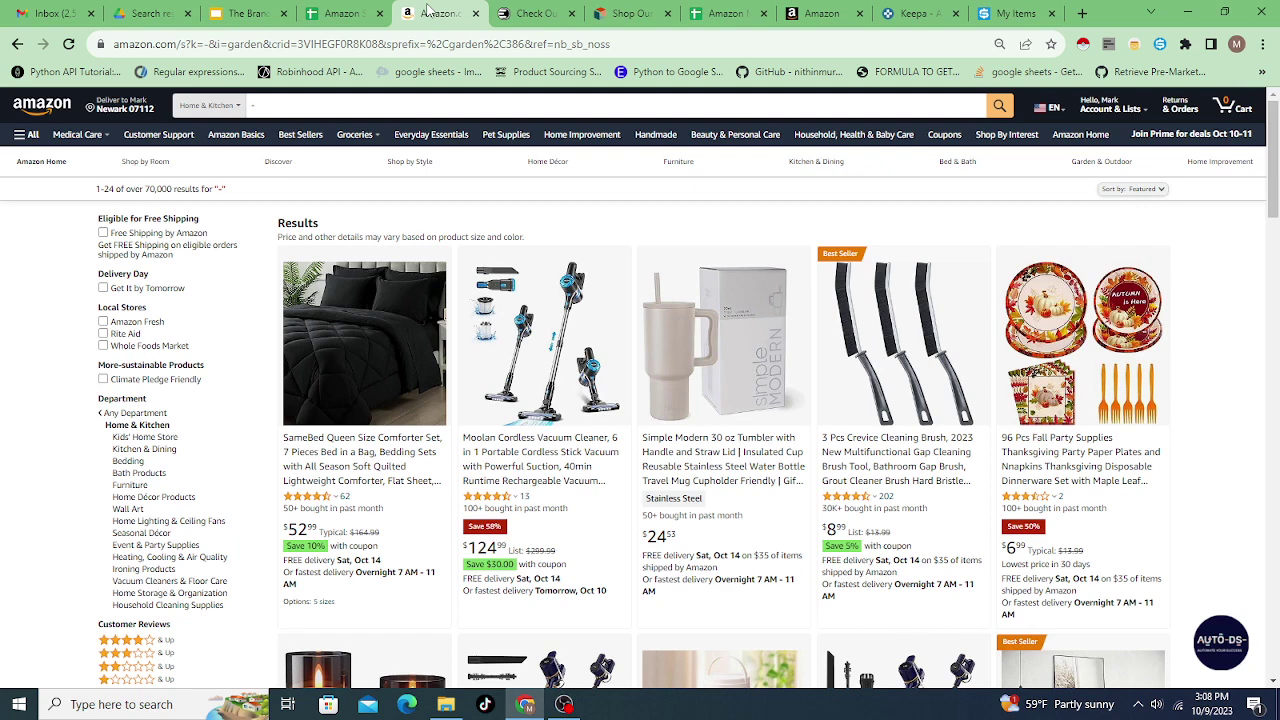
click(519, 10)
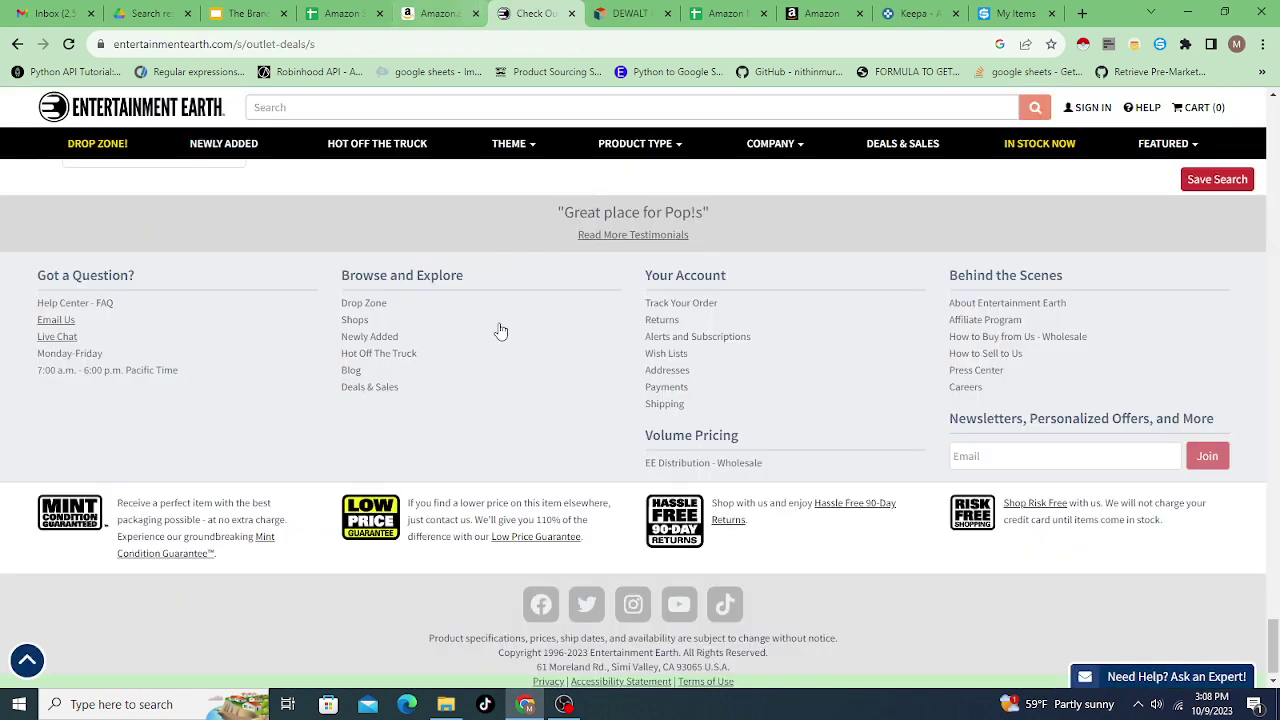
scroll(583, 491, up, 15)
scroll(583, 491, up, 15)
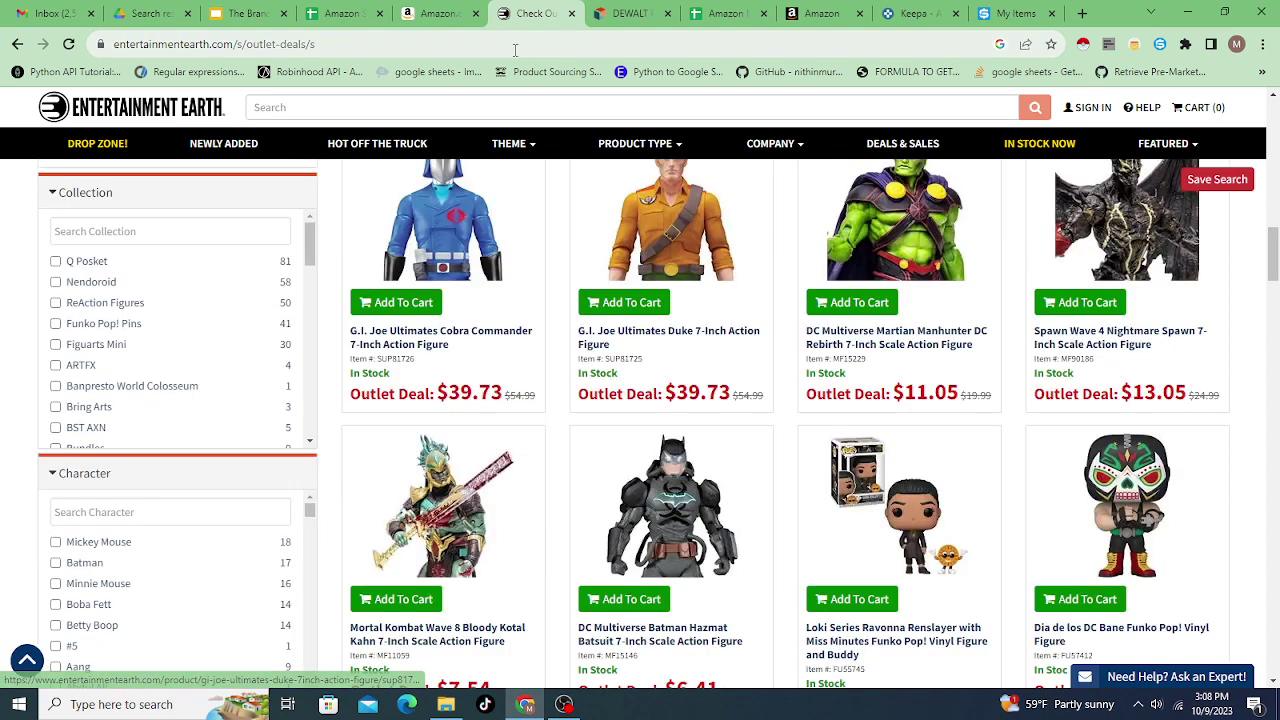
scroll(619, 237, up, 3)
View the Amazon Sourcer spreadsheet alongside the Amazon results, and switch to the Amazon Matcher spreadsheet.
click(438, 16)
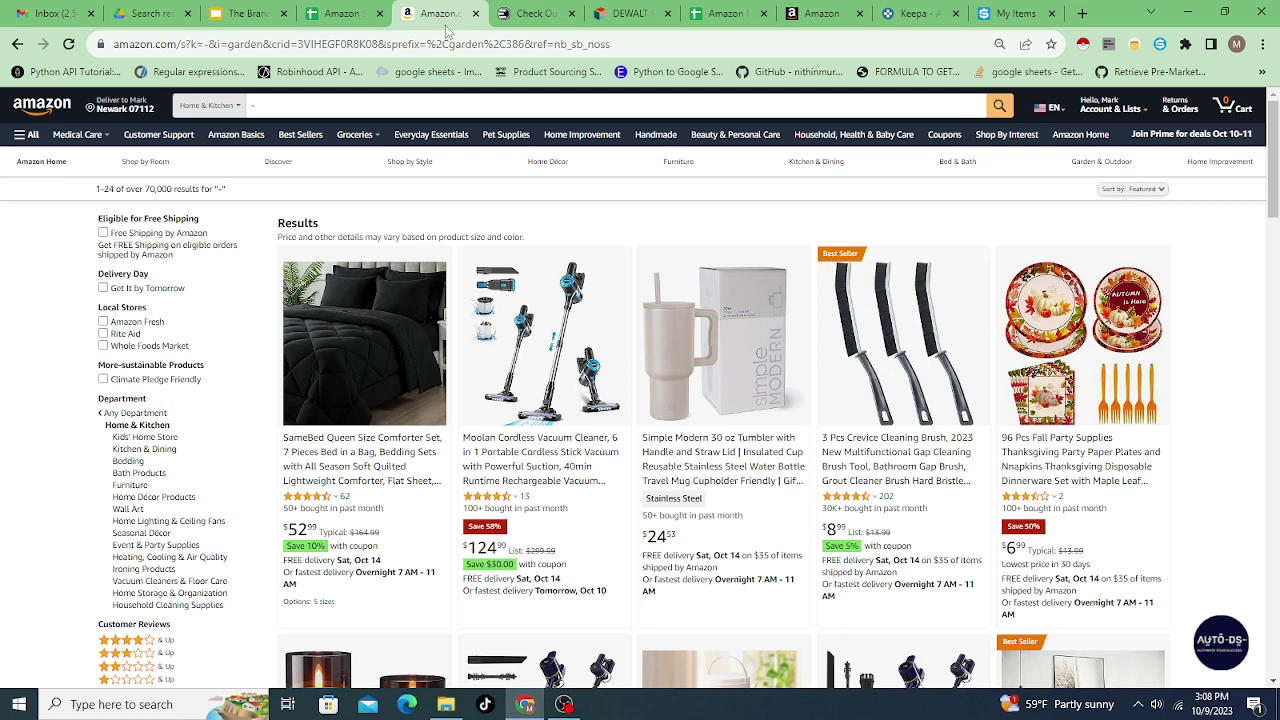
click(340, 14)
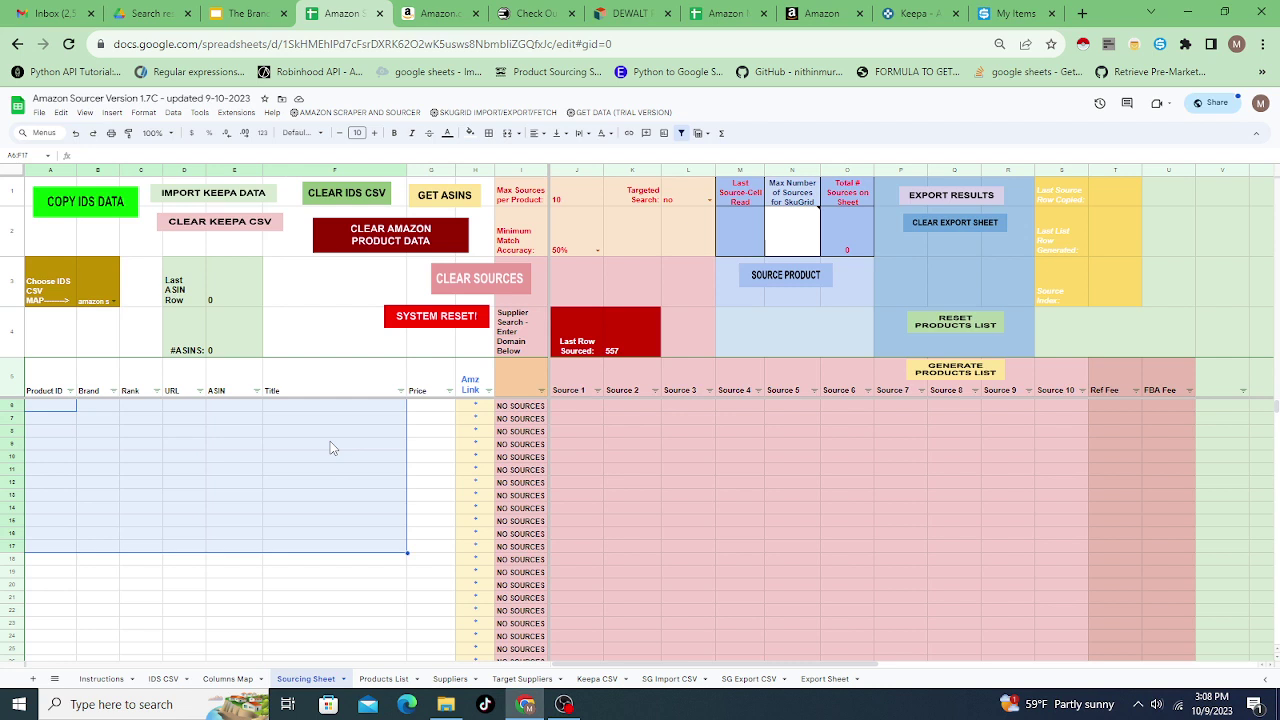
click(438, 12)
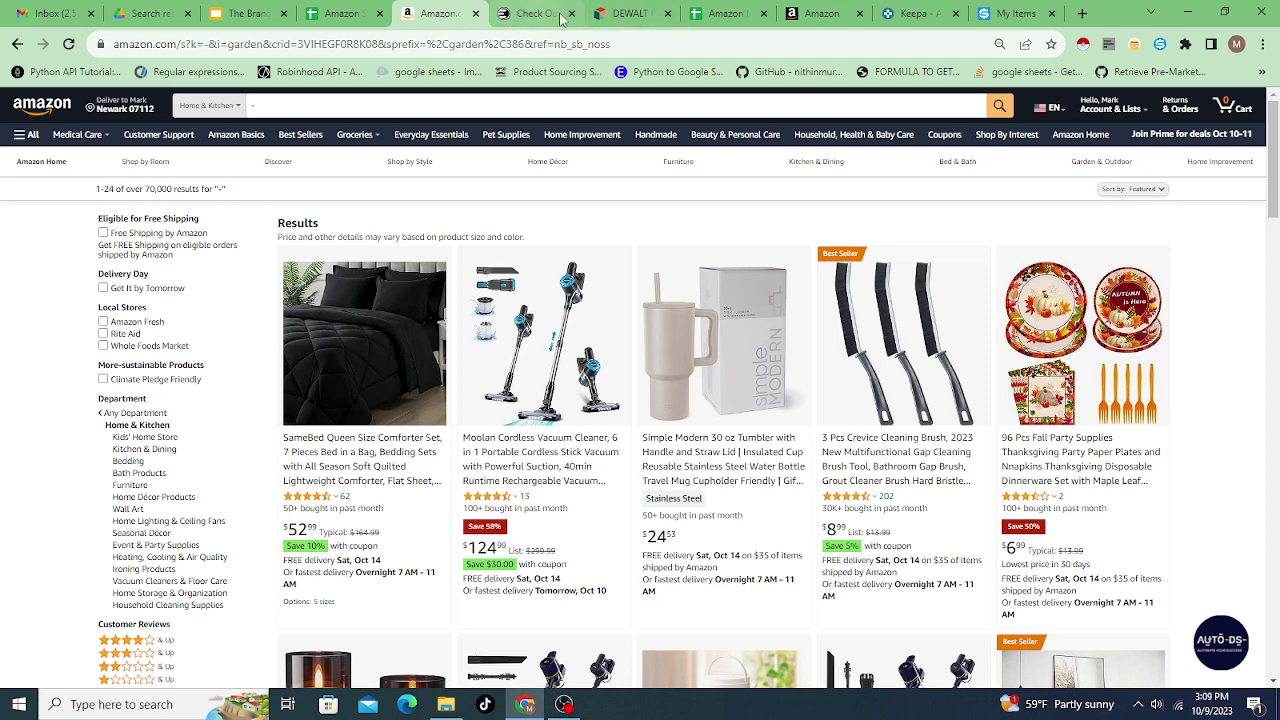
click(722, 14)
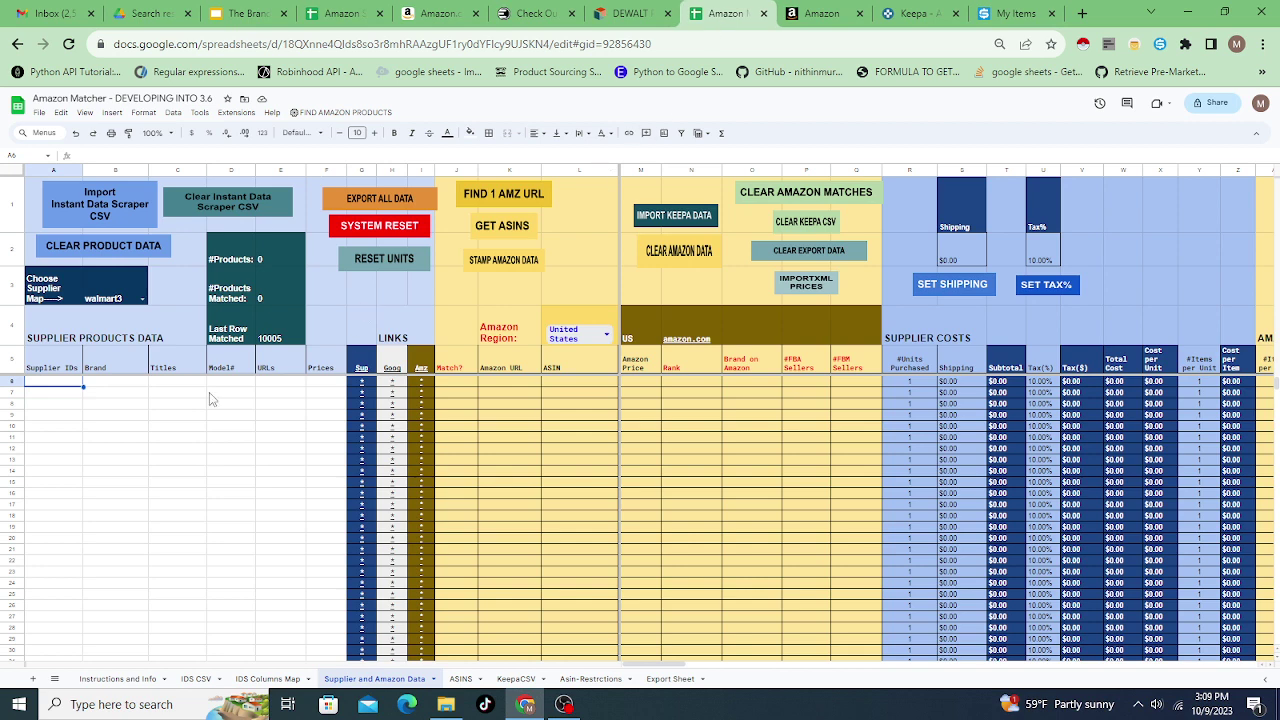
Return to Entertainment Earth's outlet deals and view the first products in the list.
click(531, 16)
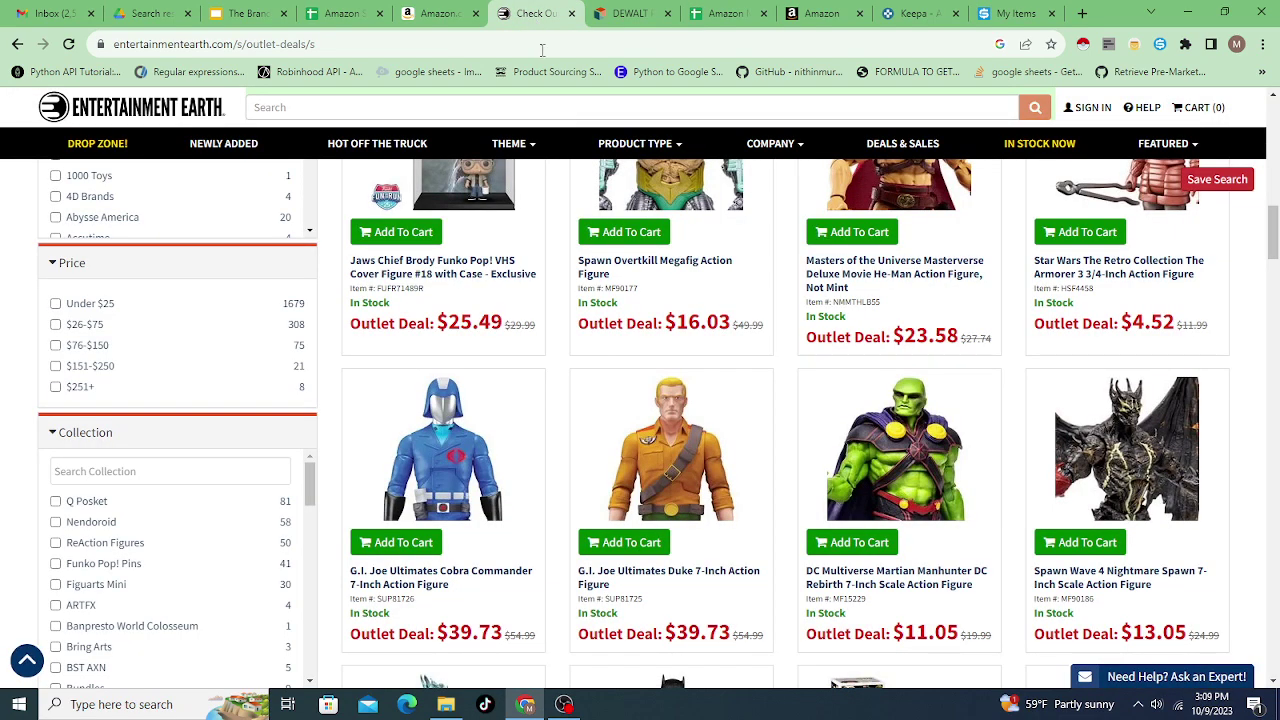
scroll(608, 320, up, 10)
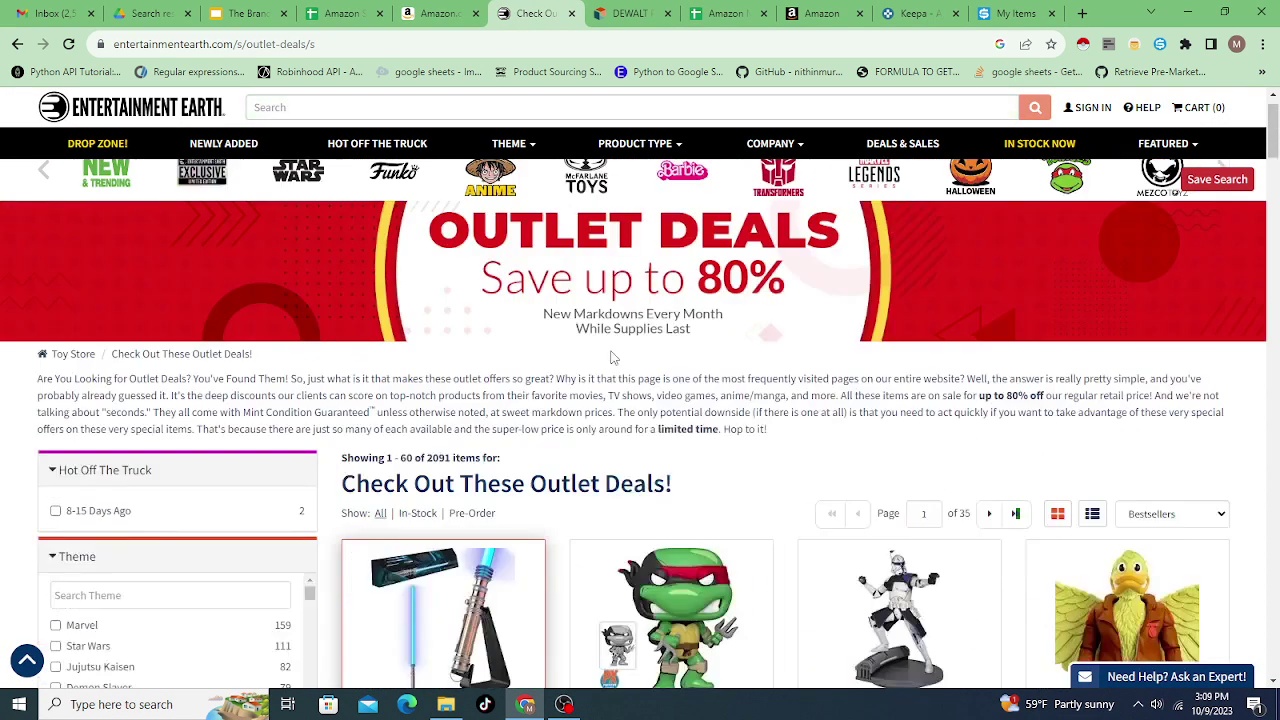
scroll(528, 417, down, 2)
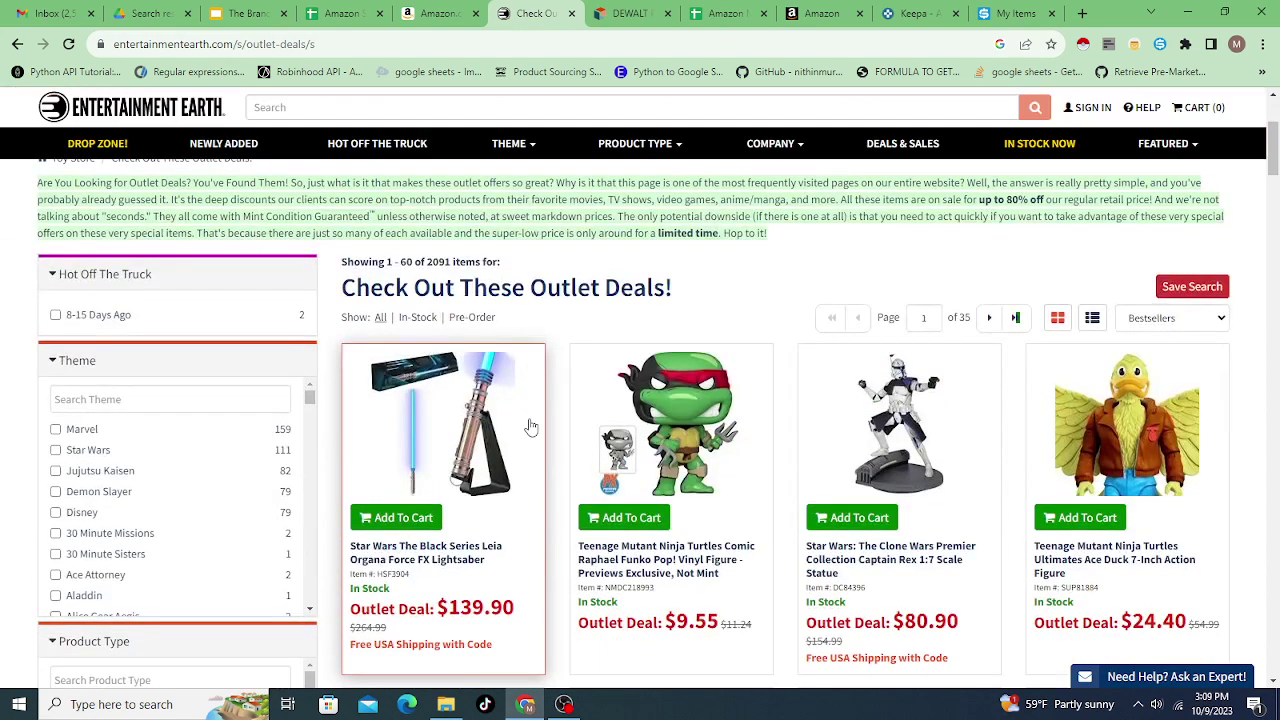
scroll(531, 427, down, 2)
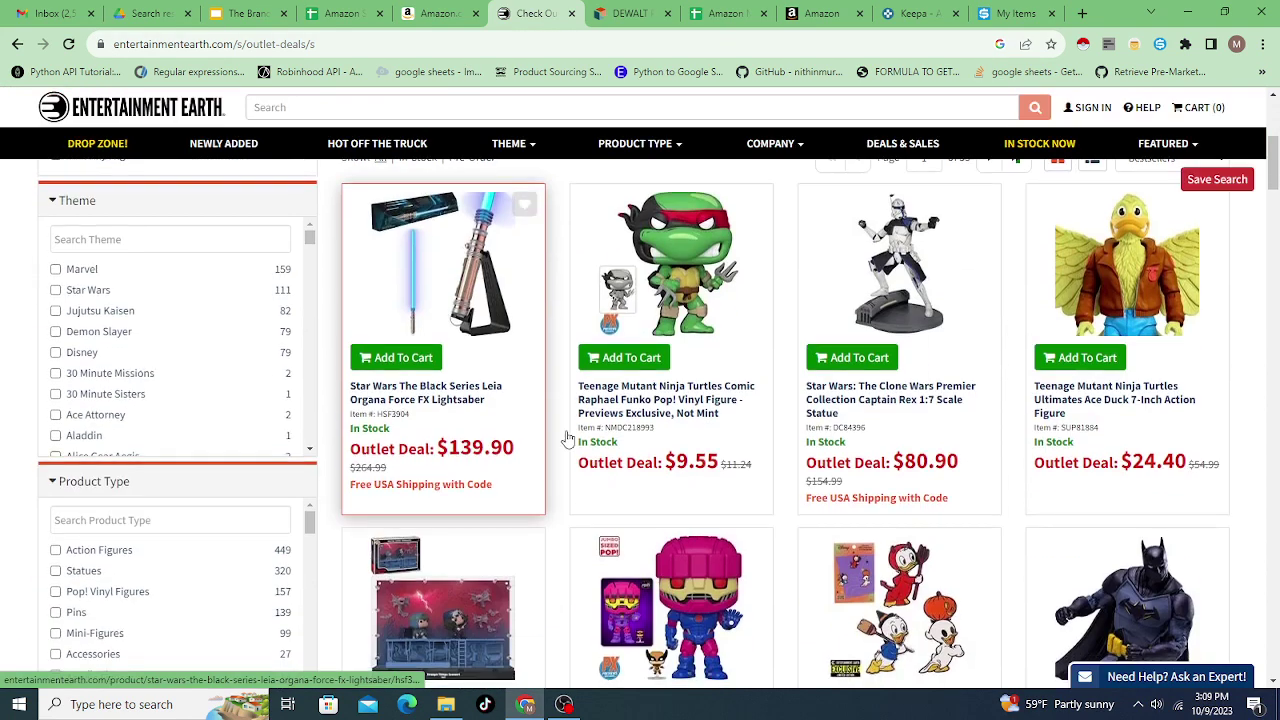
Open the Star Wars The Black Series Leia Organa Force FX Lightsaber product page in a separate tab, and close it.
right_click(432, 393)
click(464, 402)
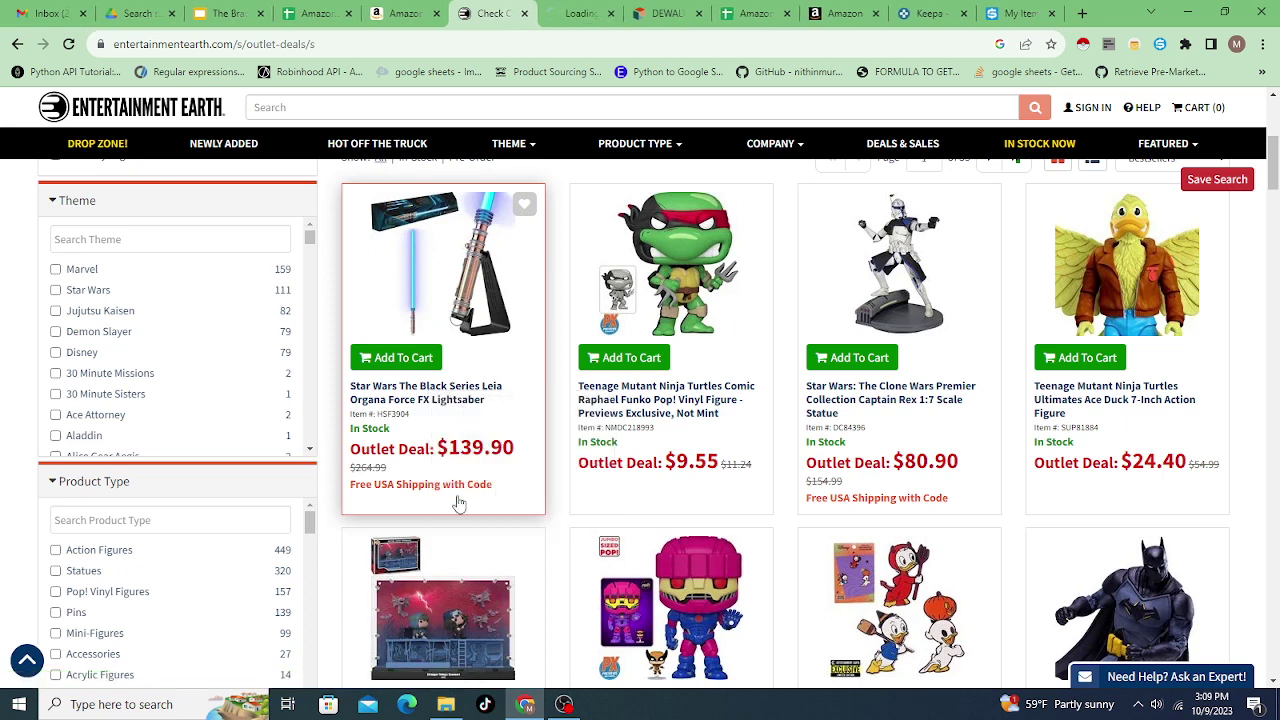
click(573, 20)
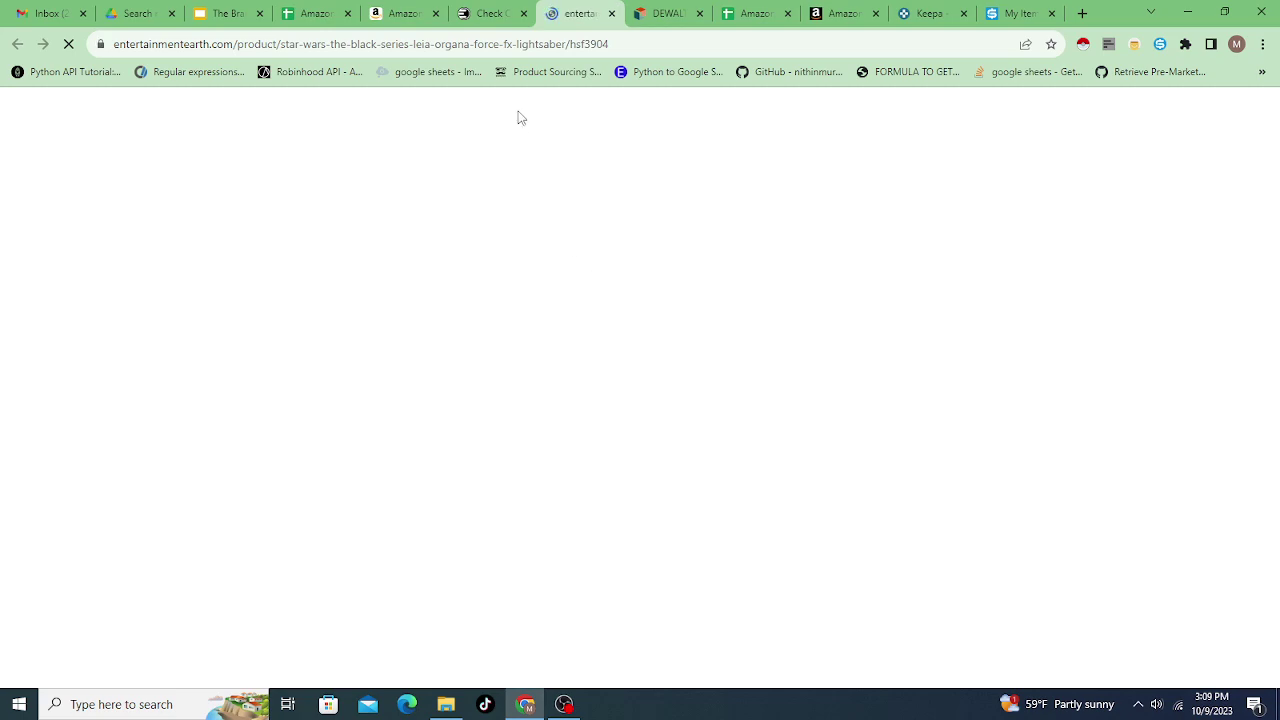
click(495, 14)
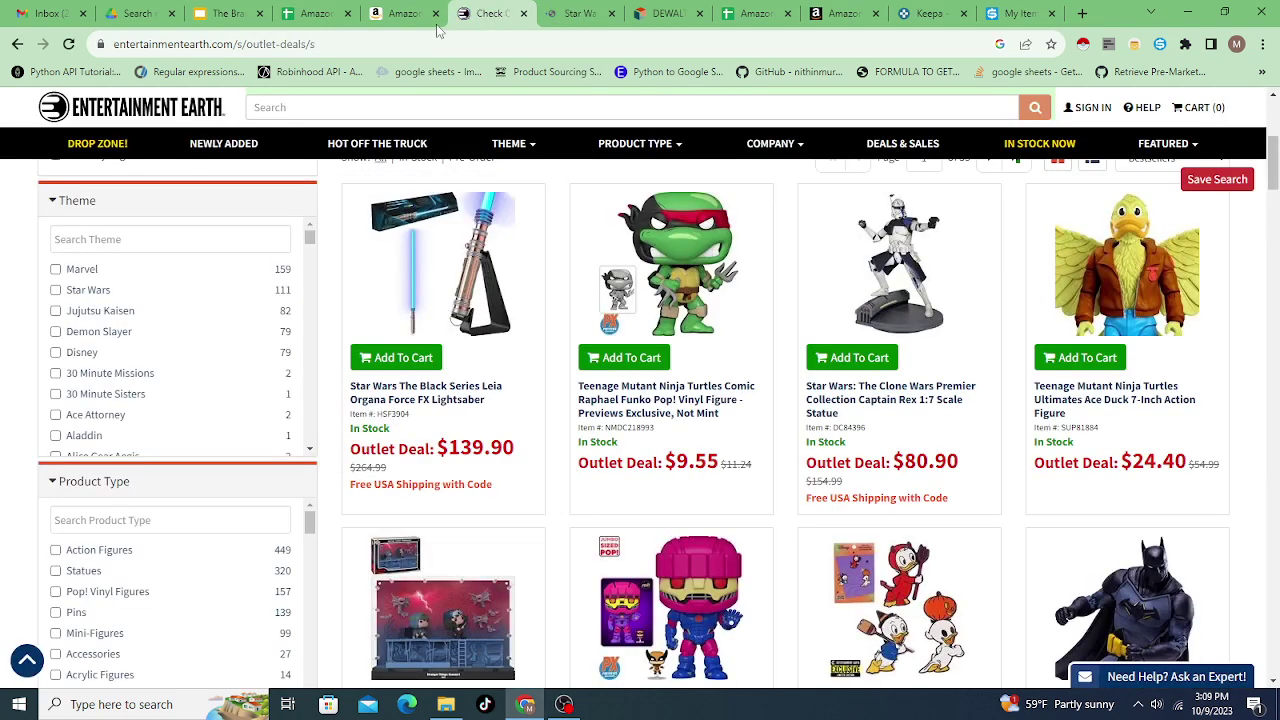
click(398, 15)
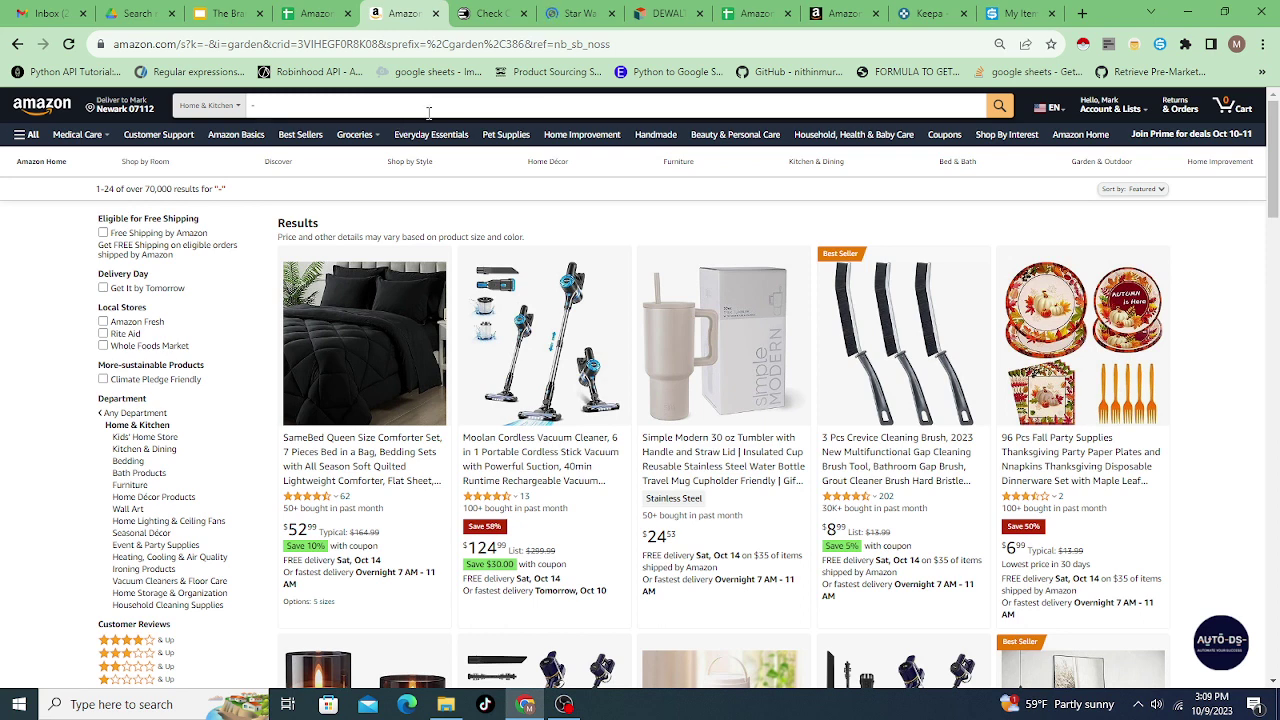
click(600, 14)
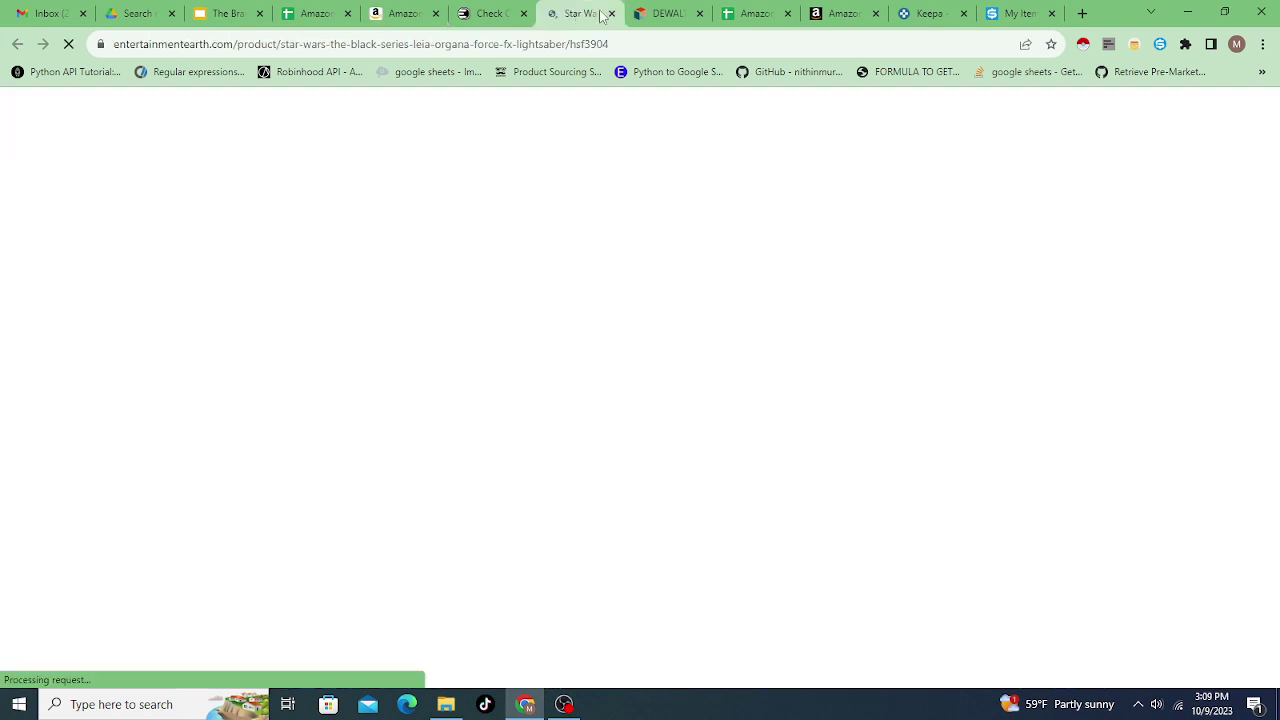
click(611, 14)
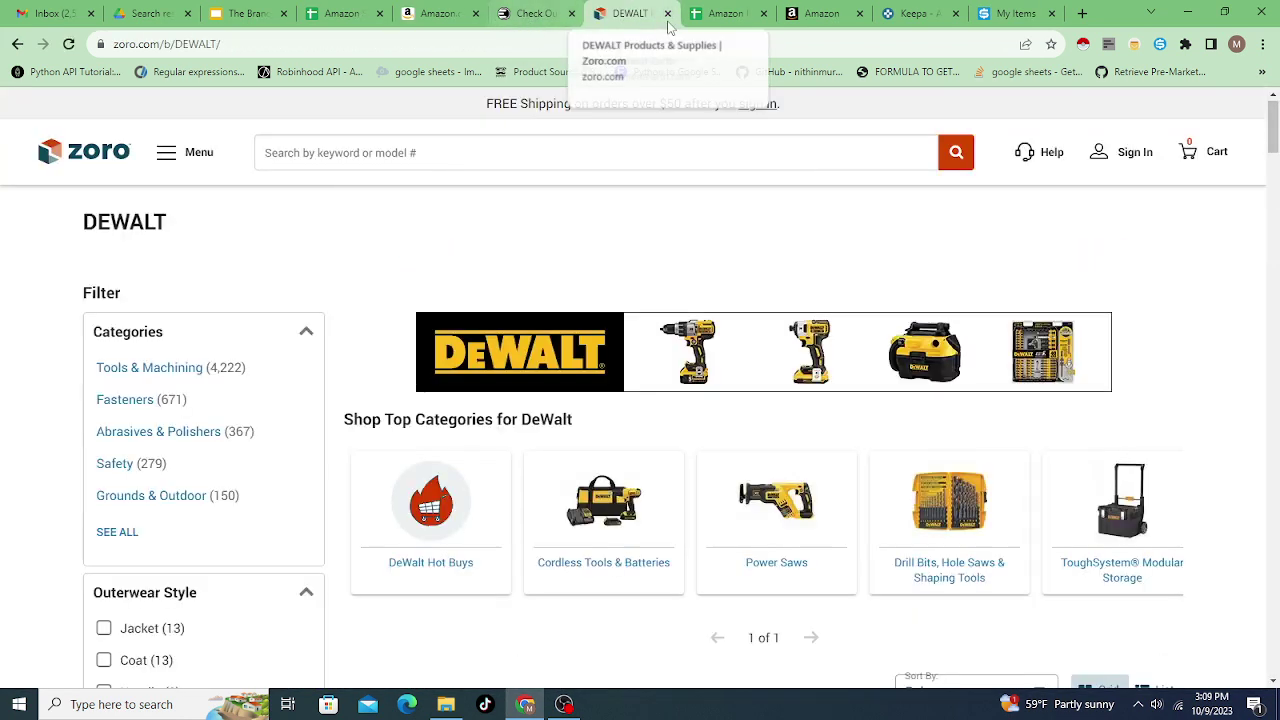
Move the Amazon Matcher spreadsheet's tab ahead of the Entertainment Earth tab, and return to the outlet deals page.
click(729, 14)
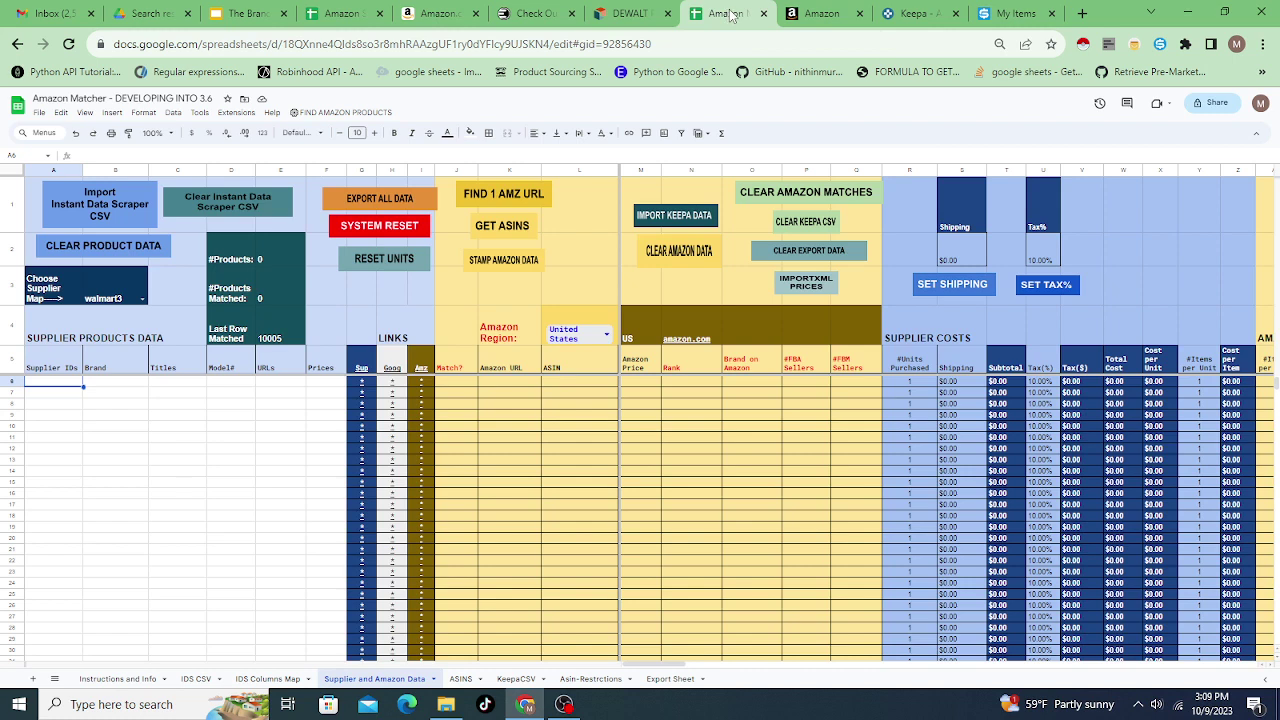
drag(731, 14, 607, 18)
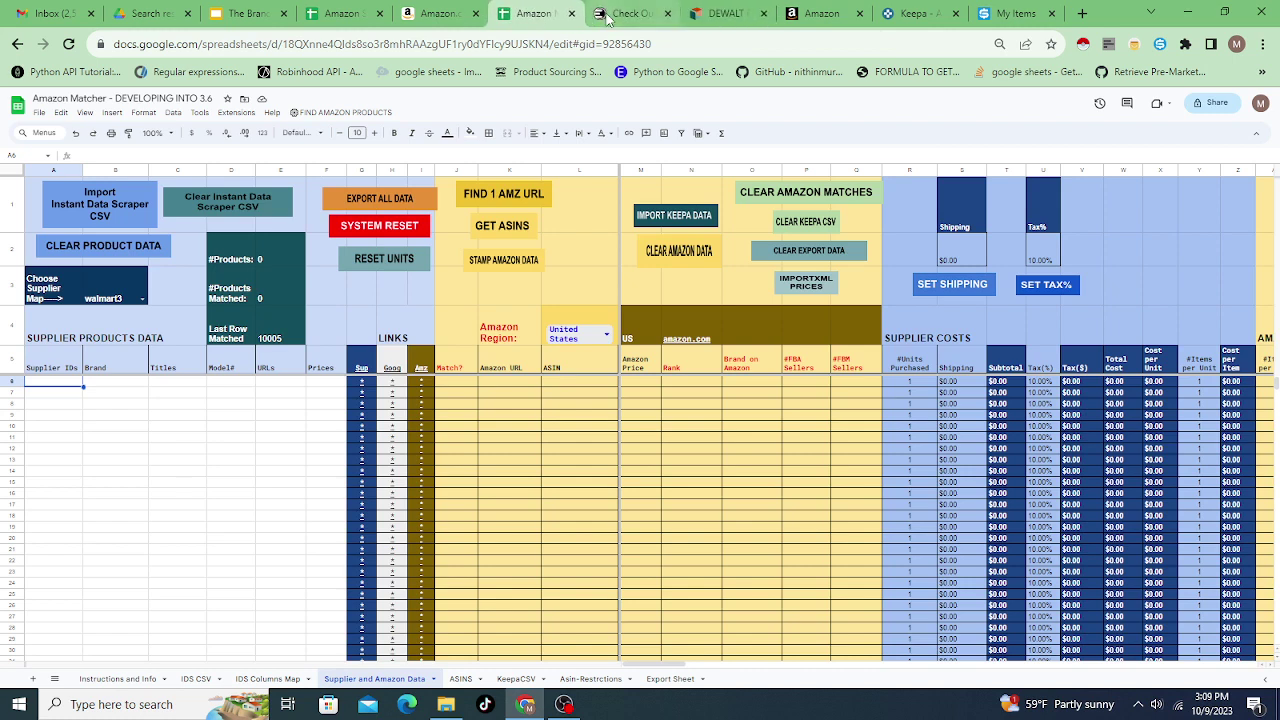
click(620, 17)
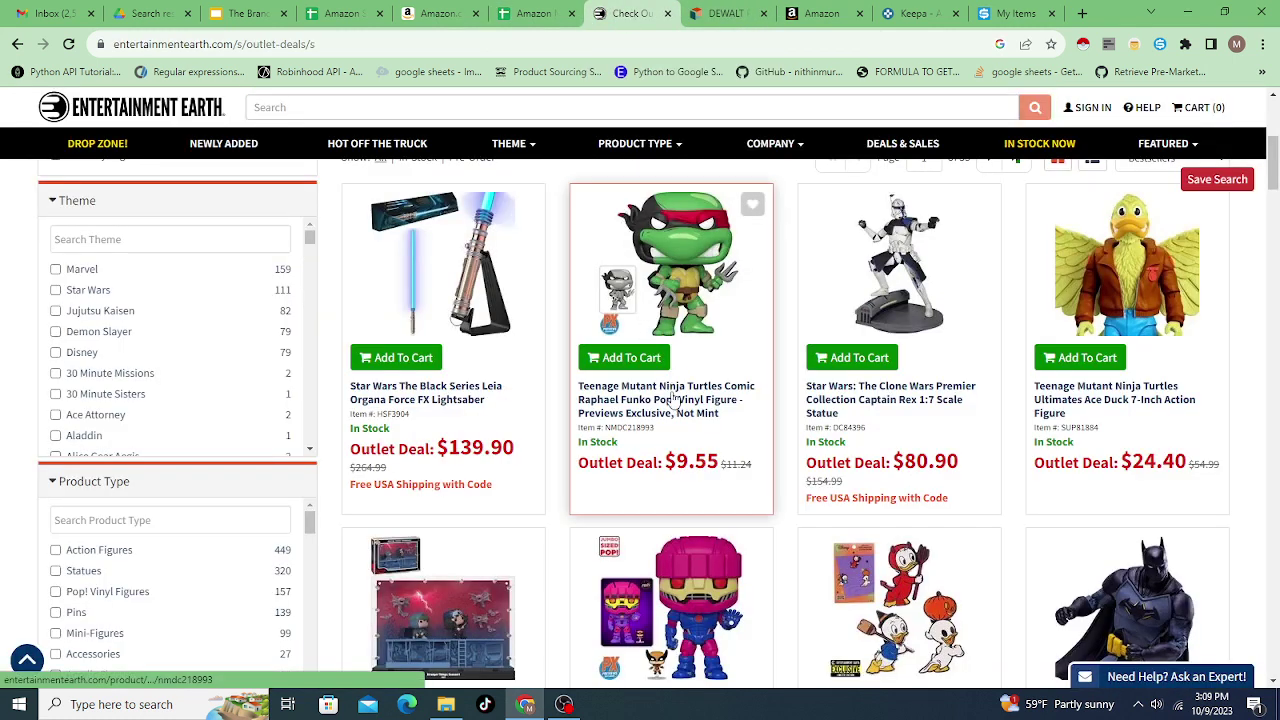
scroll(710, 425, up, 1)
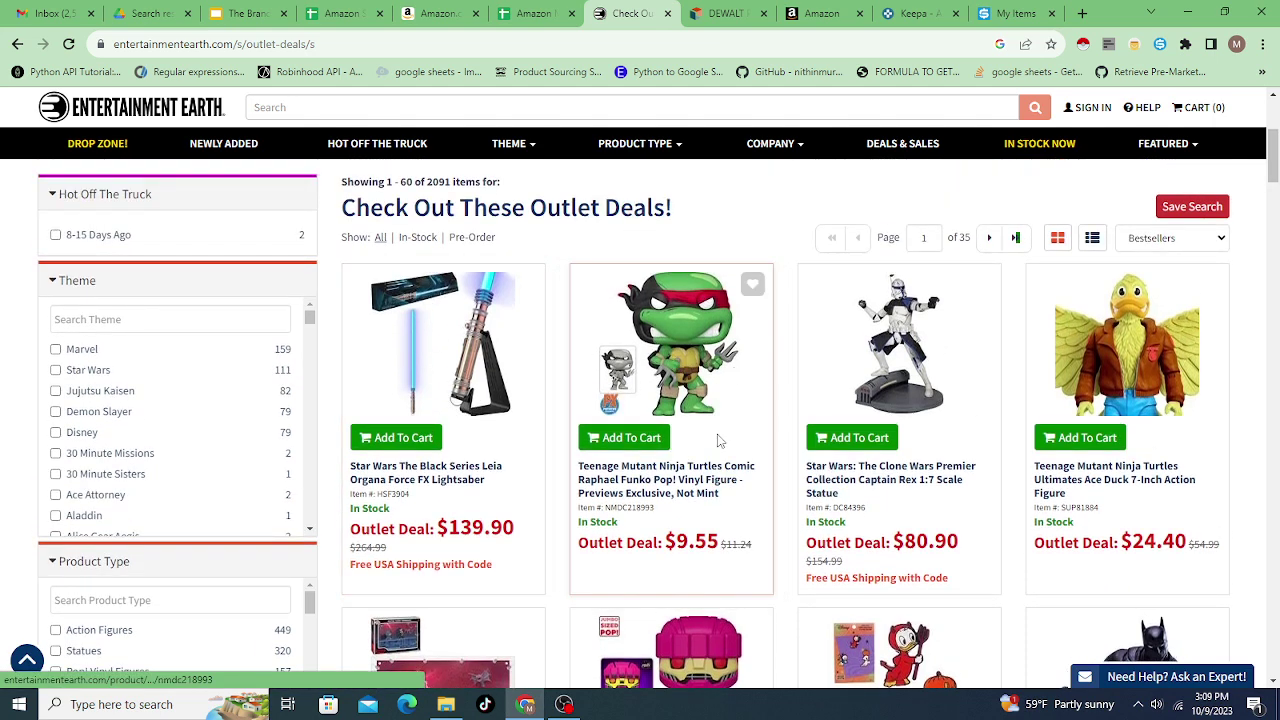
Look through Zoro's DEWALT product listing down to the page footer, and open Zoro's Brands page.
click(720, 17)
scroll(678, 508, down, 3)
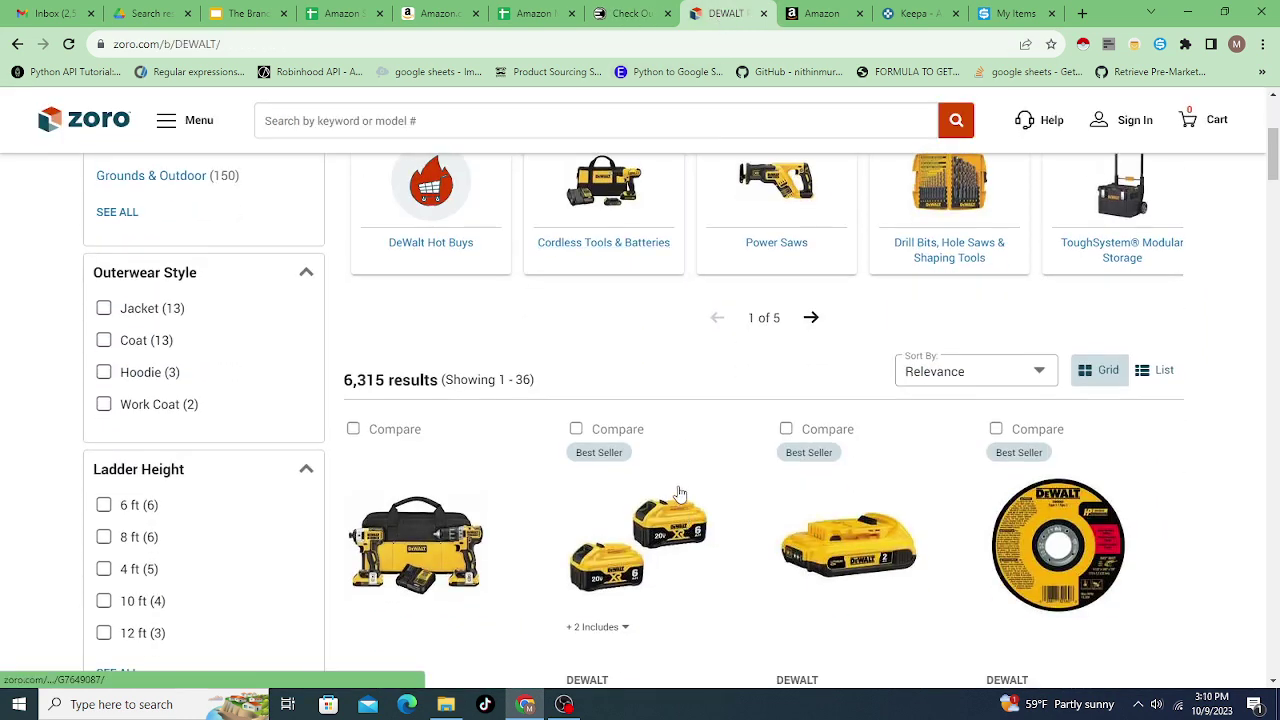
scroll(686, 500, down, 2)
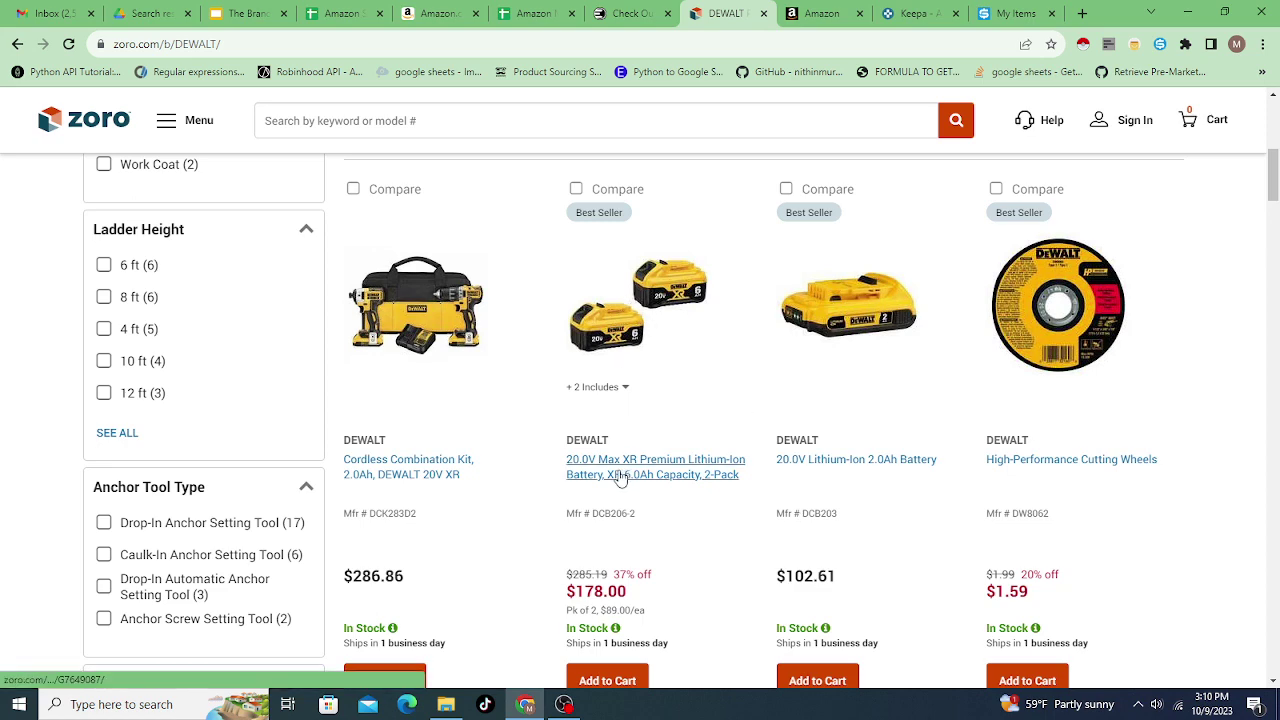
drag(1273, 185, 1273, 648)
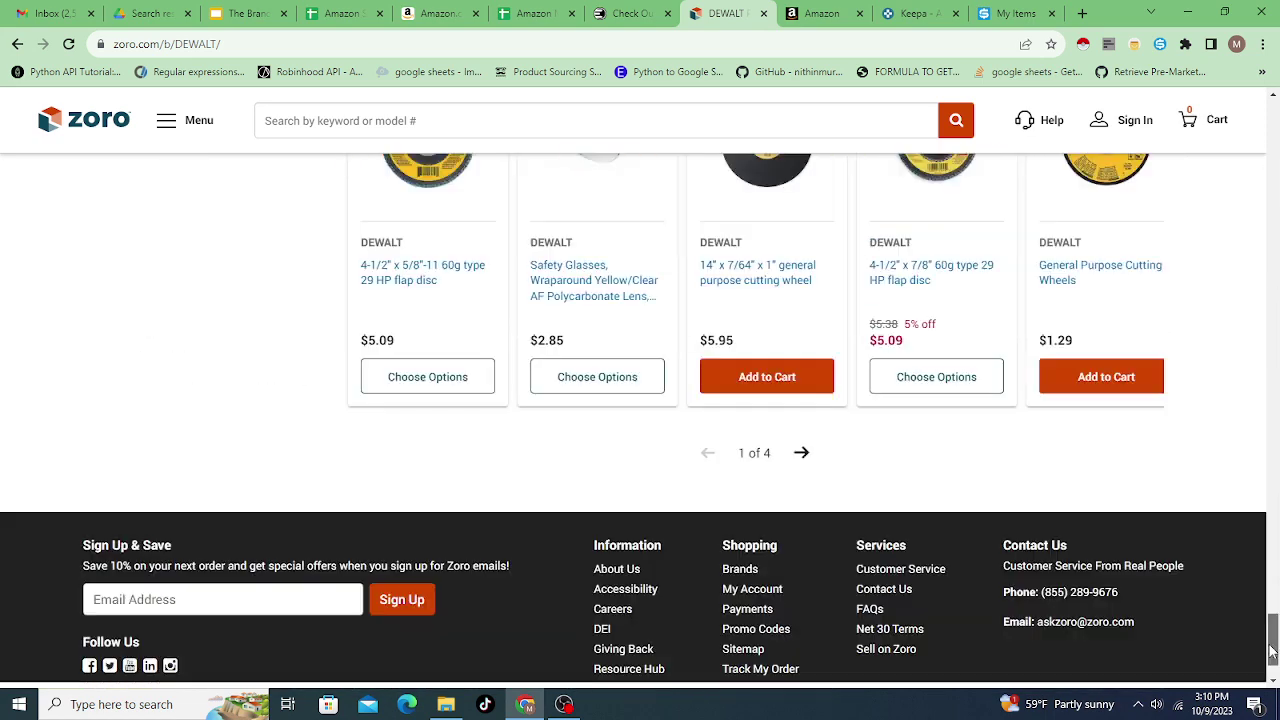
click(747, 572)
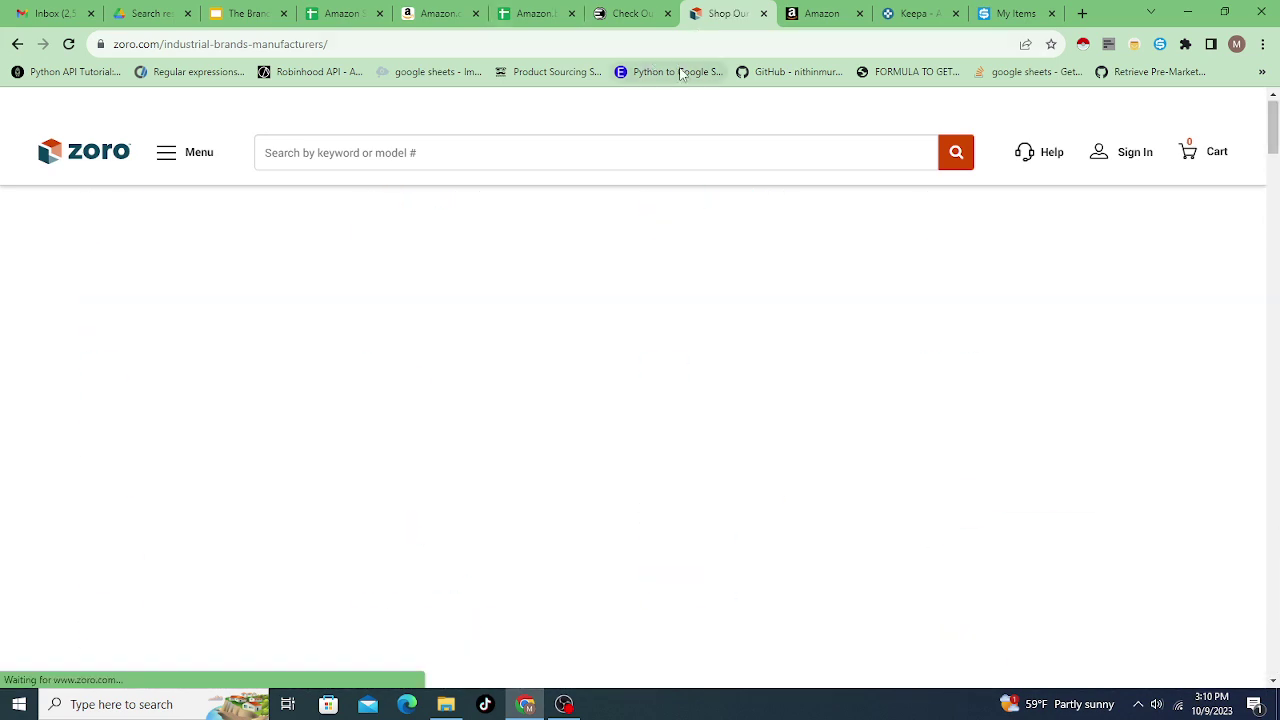
Compare Amazon's Home & Kitchen results with Zoro's brands page, ending on the Amazon results.
click(445, 10)
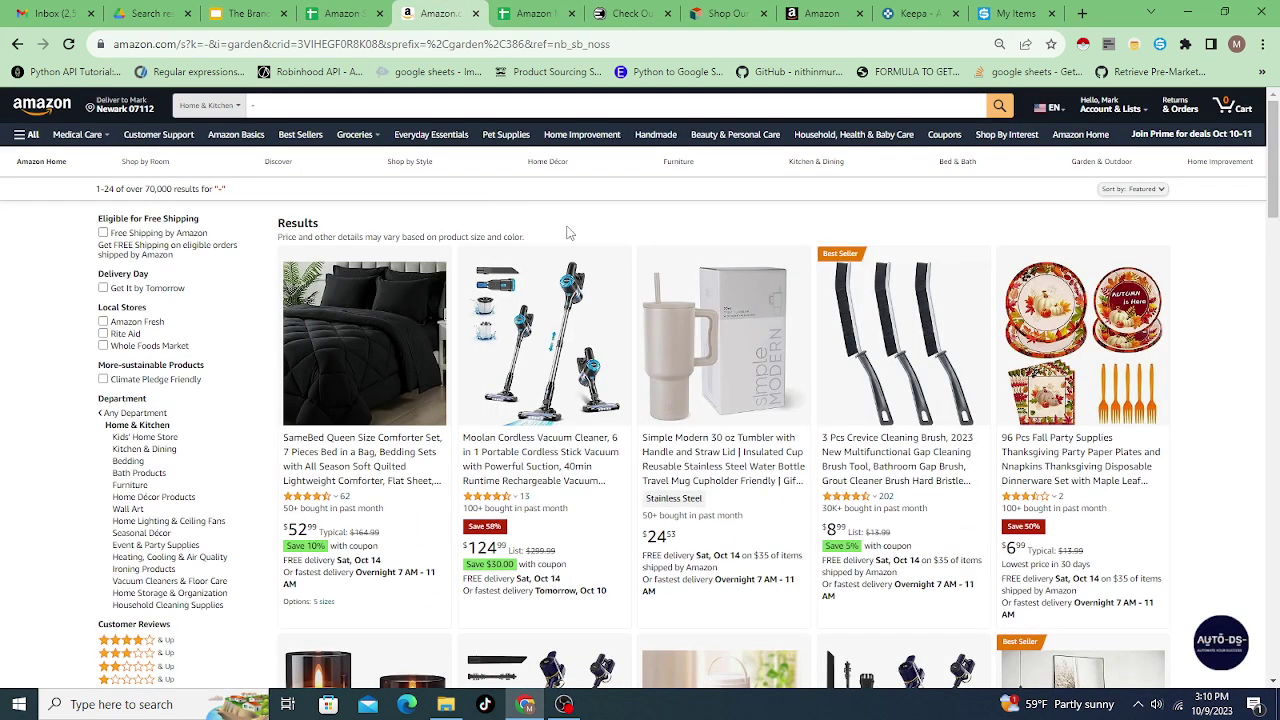
click(722, 13)
click(432, 16)
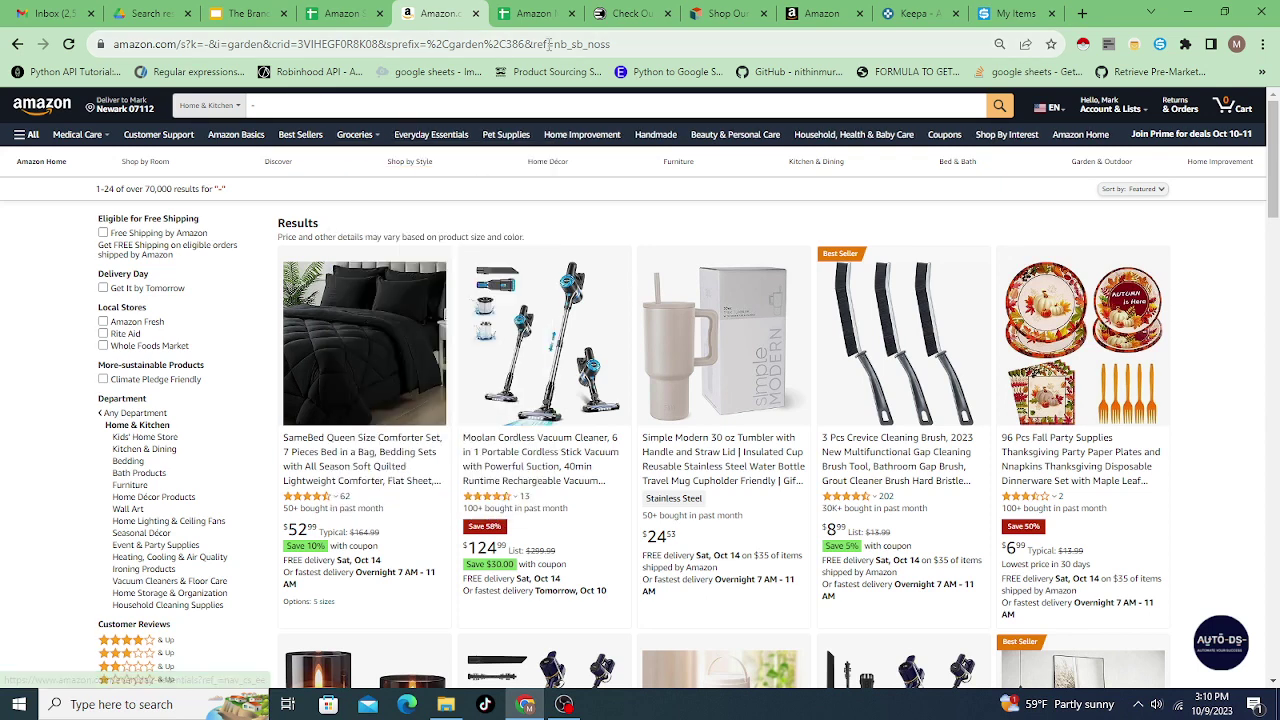
Examine Entertainment Earth's outlet deals page, from its introduction to the discounted product listings and their prices.
click(617, 16)
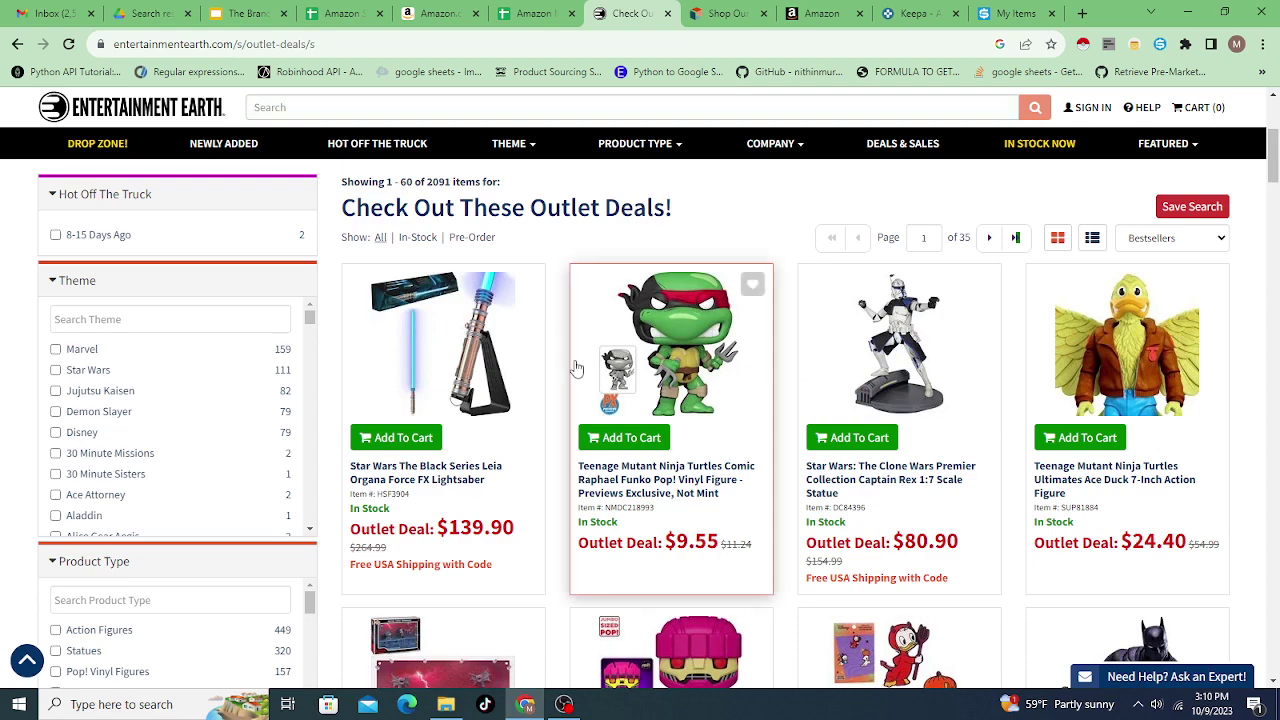
scroll(884, 472, down, 1)
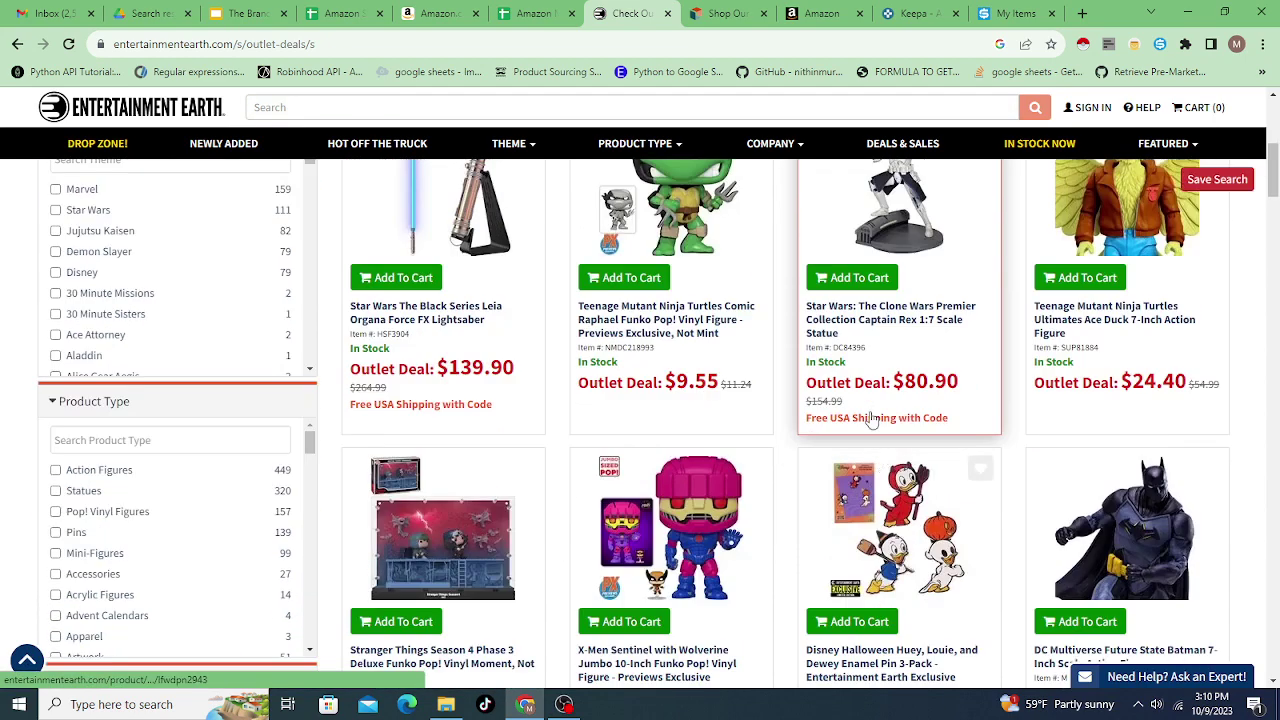
scroll(672, 508, down, 3)
scroll(988, 377, down, 3)
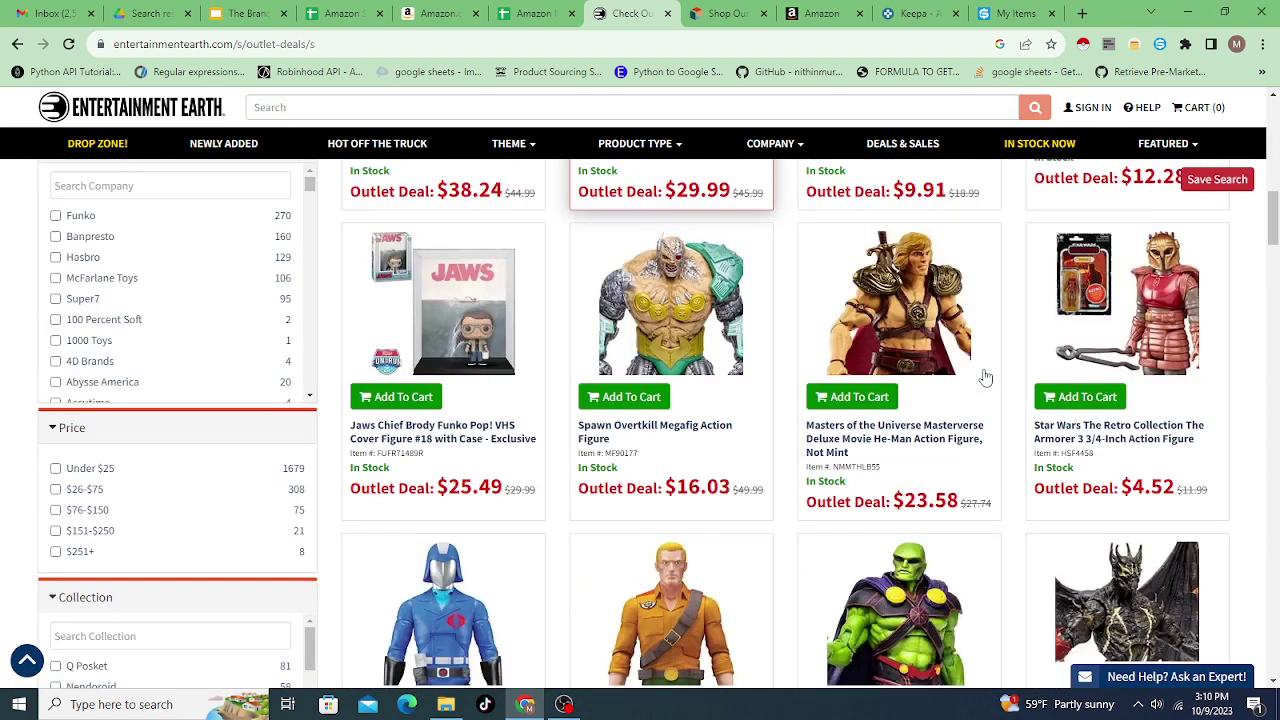
drag(1276, 240, 1276, 180)
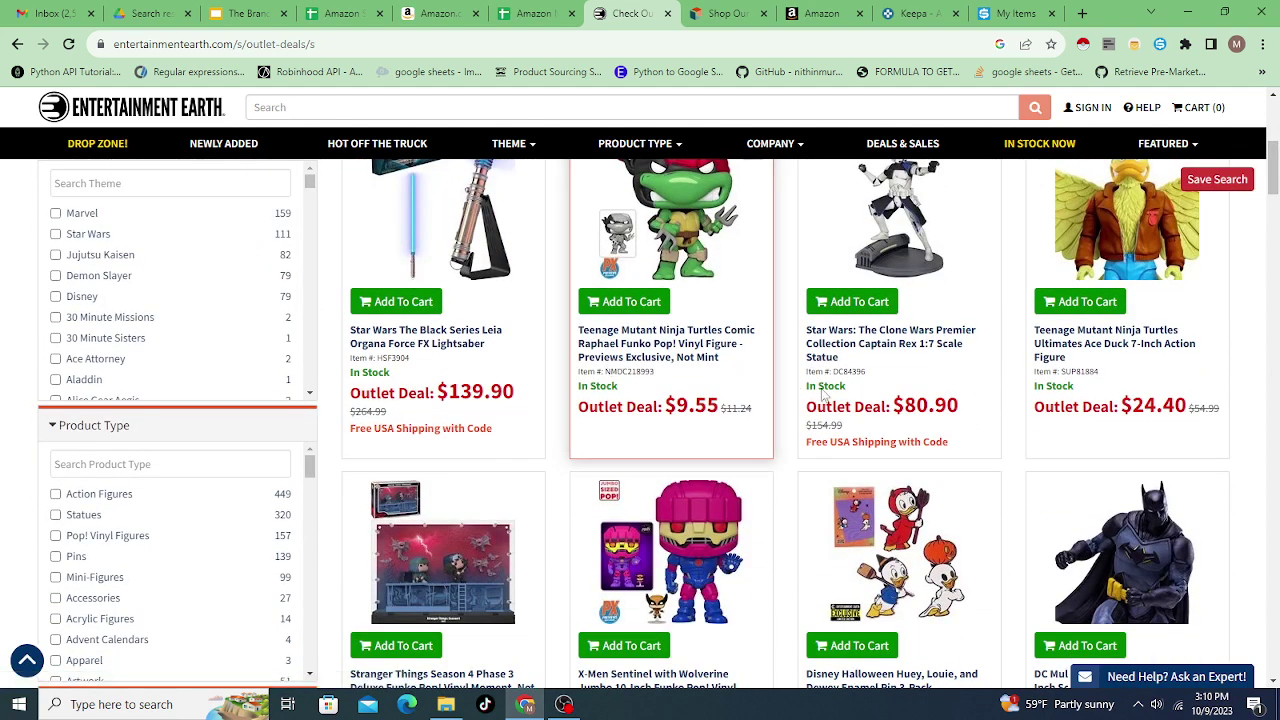
scroll(845, 407, up, 2)
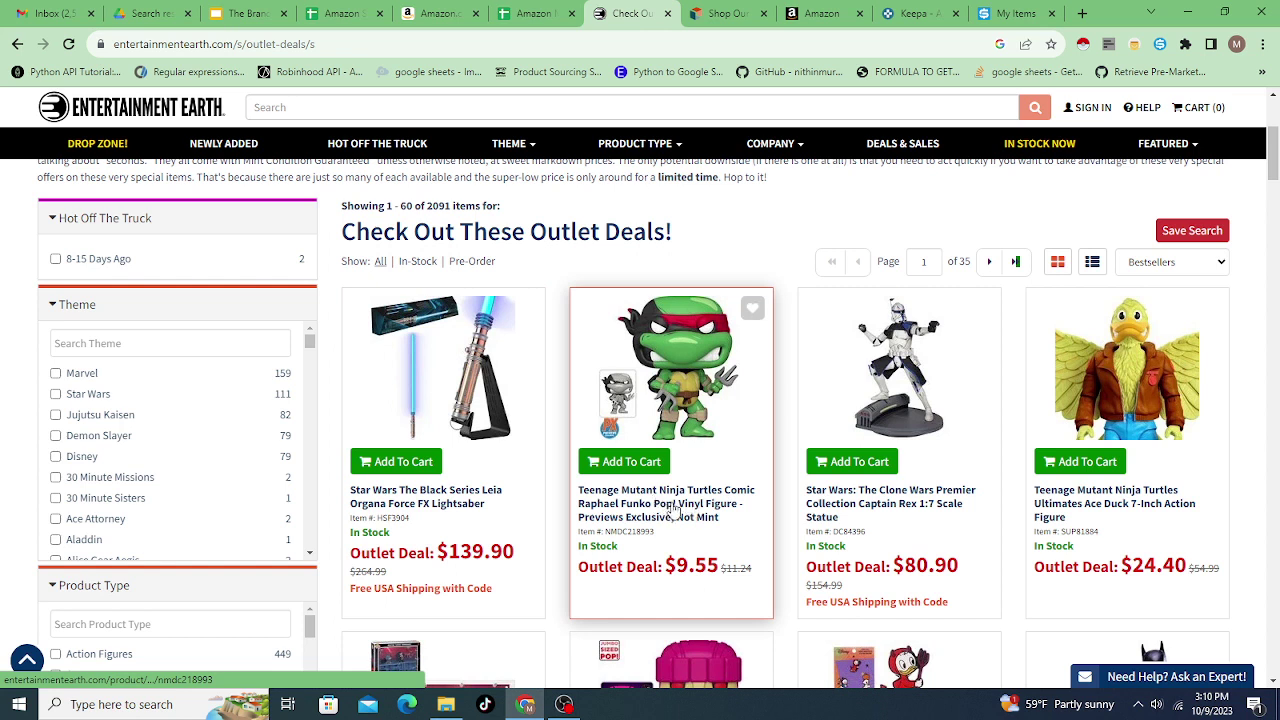
triple_click(649, 216)
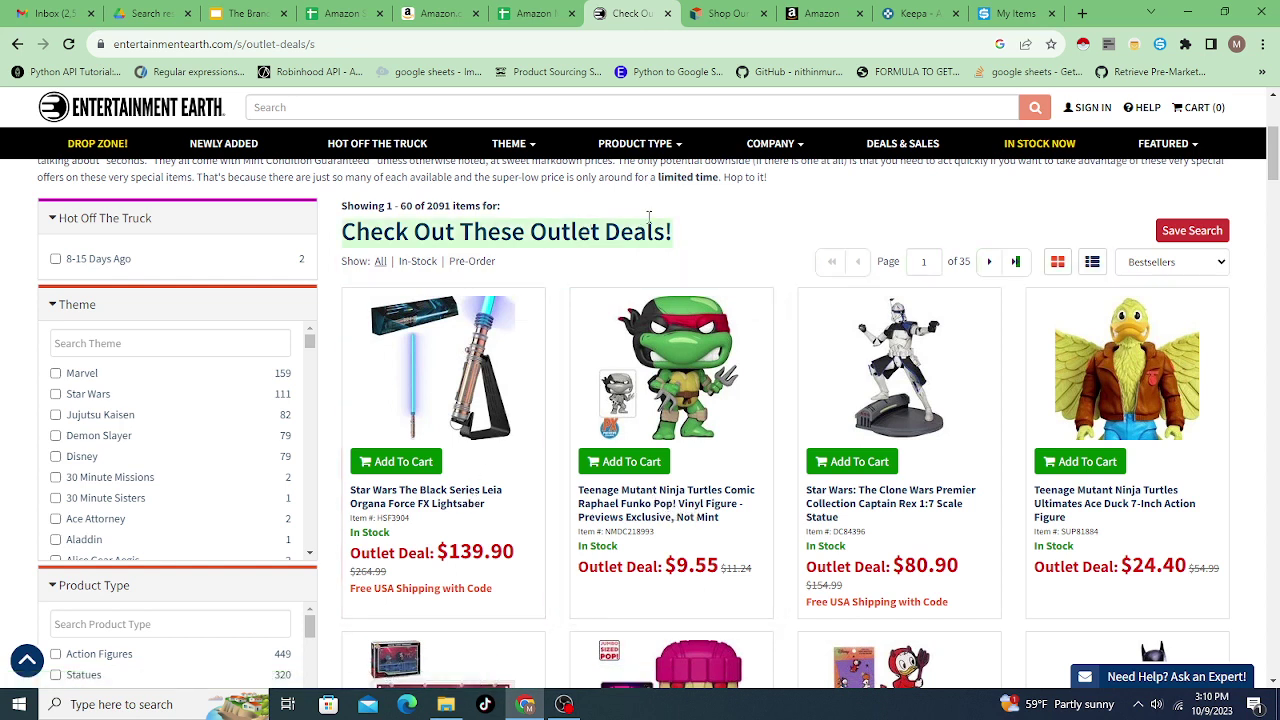
click(671, 216)
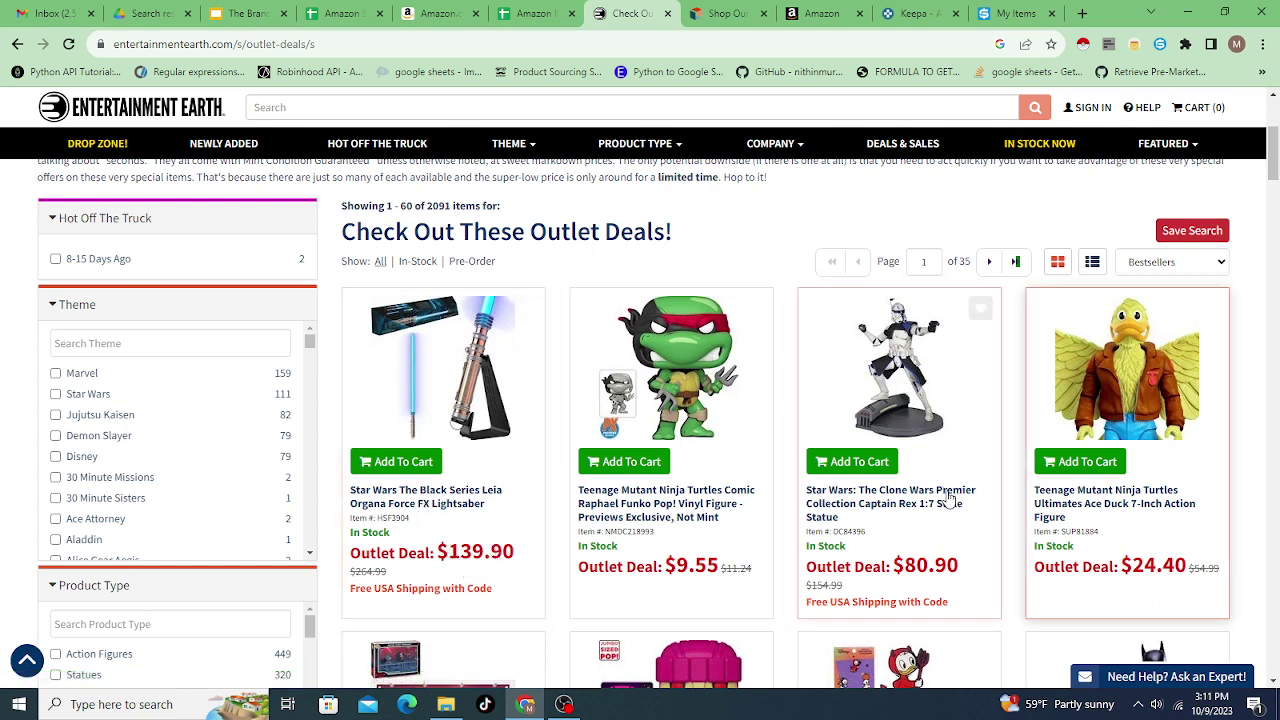
scroll(948, 500, up, 3)
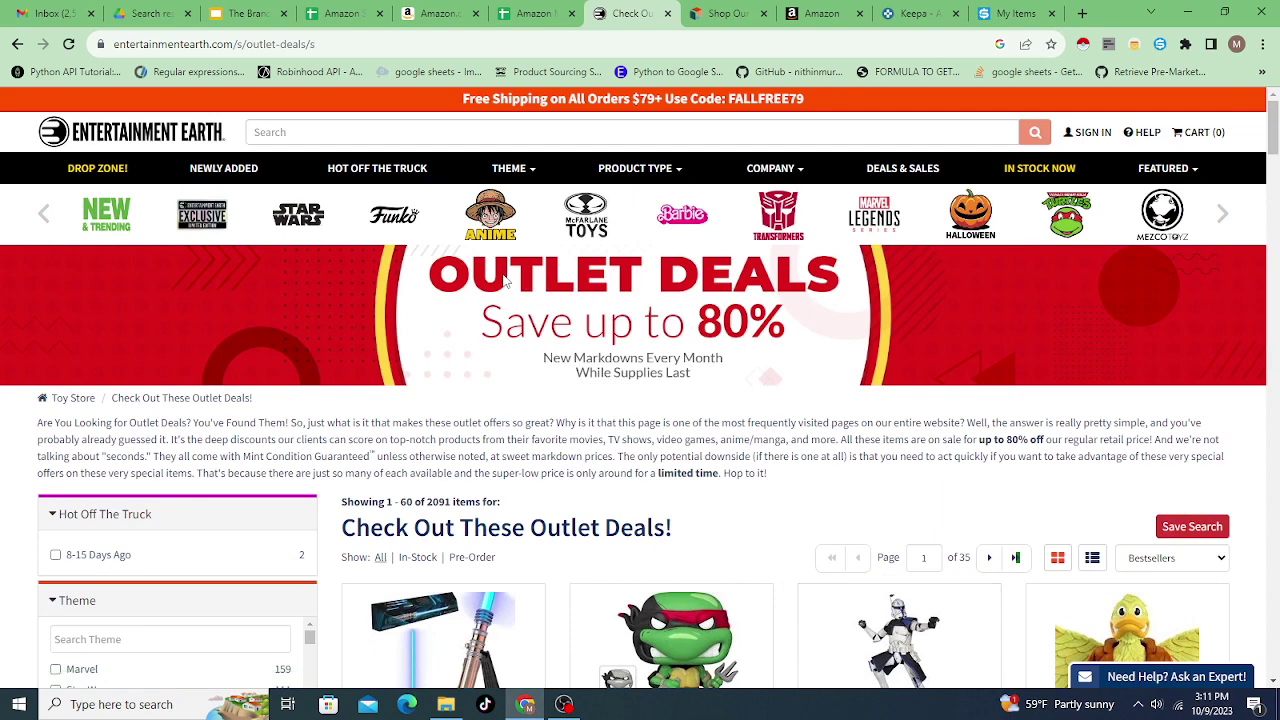
scroll(670, 330, down, 2)
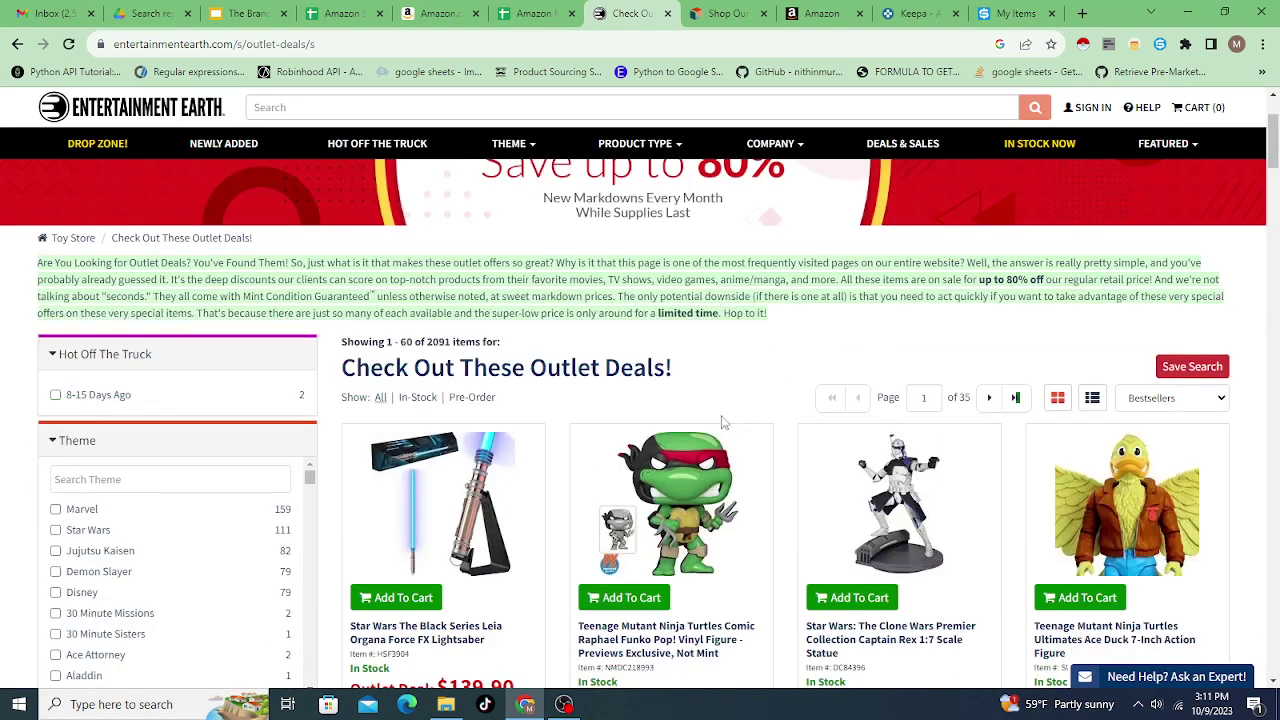
scroll(706, 333, down, 2)
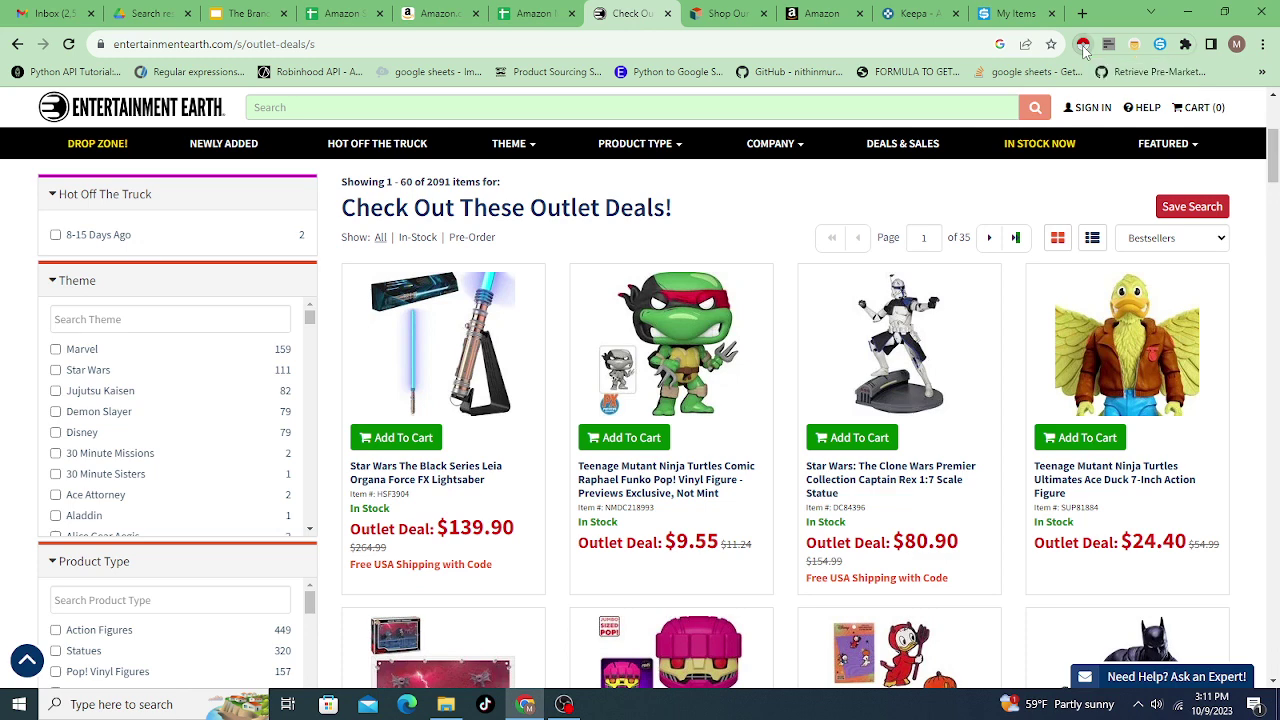
Run Instant Data Scraper on the outlet deals page, turn off infinite scroll, and mark the pagination's next-page arrow as the "Next" button.
click(1083, 46)
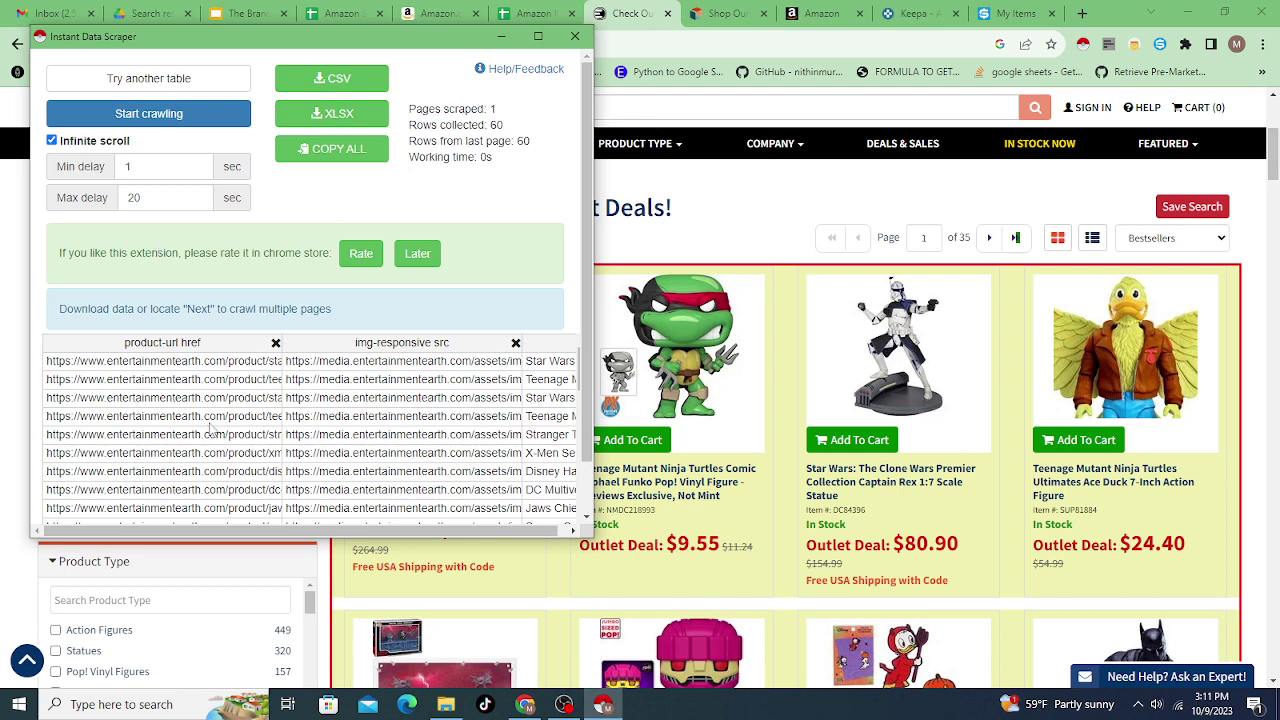
click(52, 141)
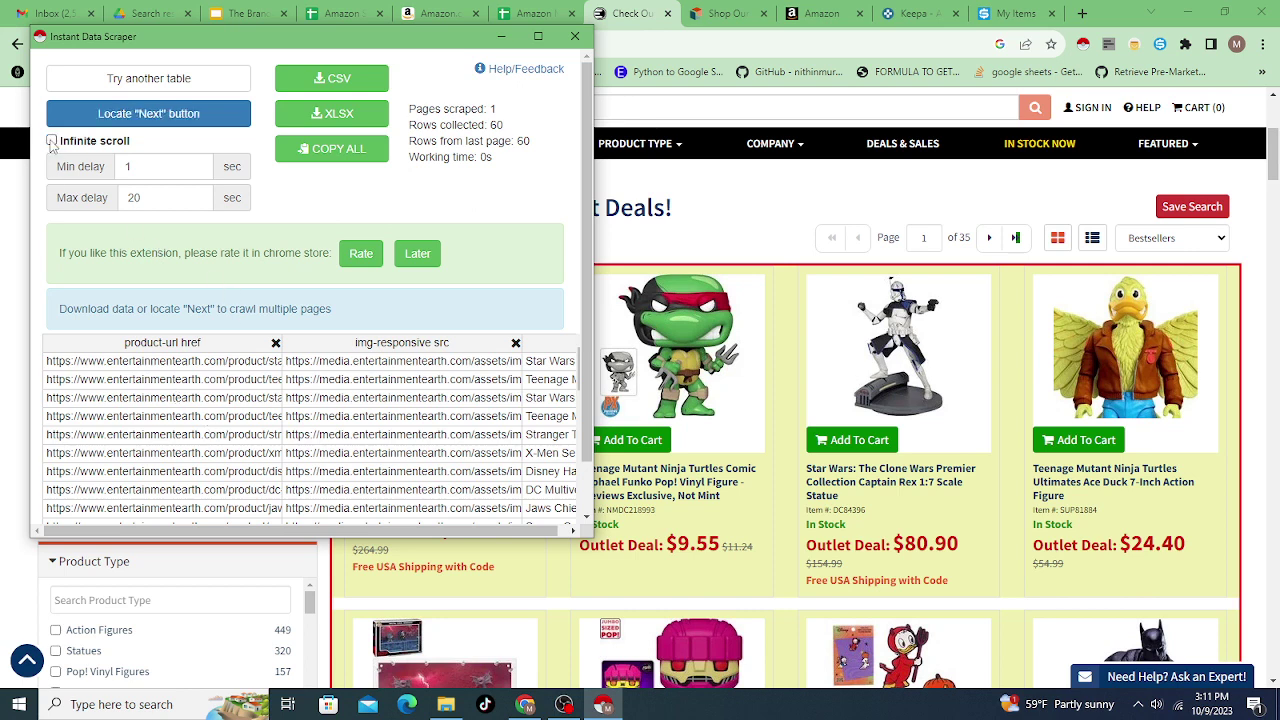
click(140, 125)
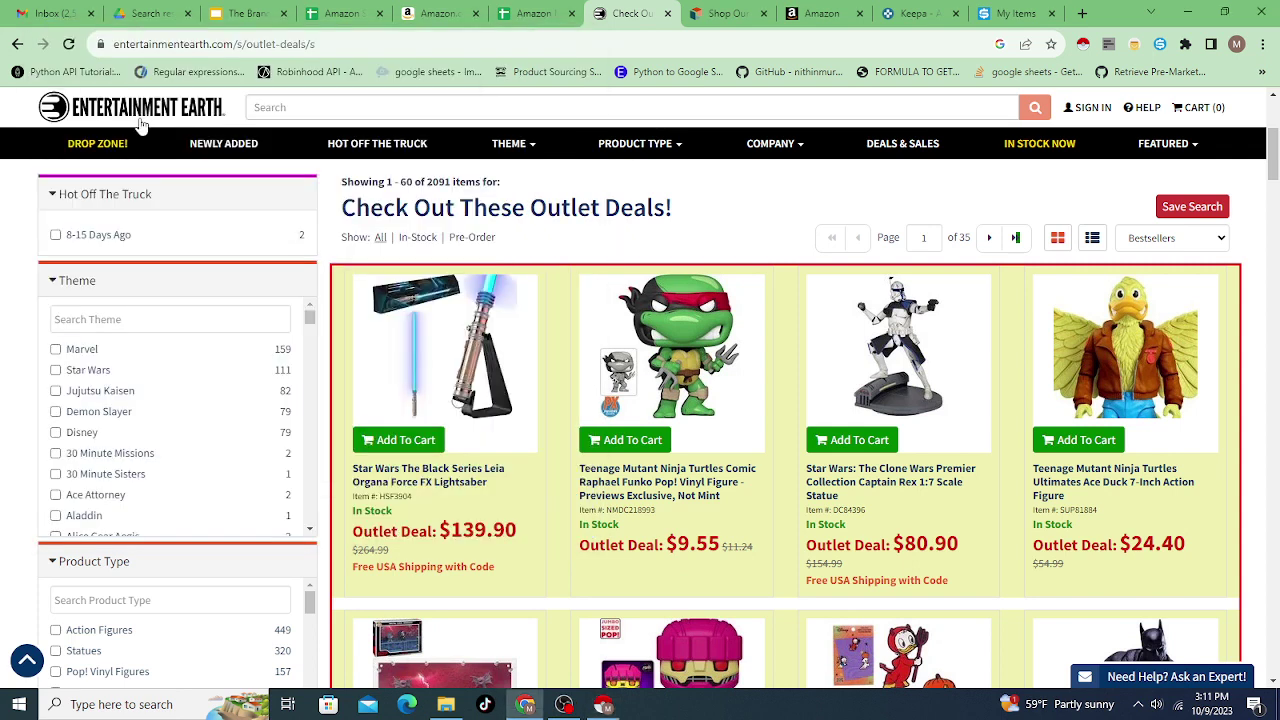
scroll(840, 500, down, 5)
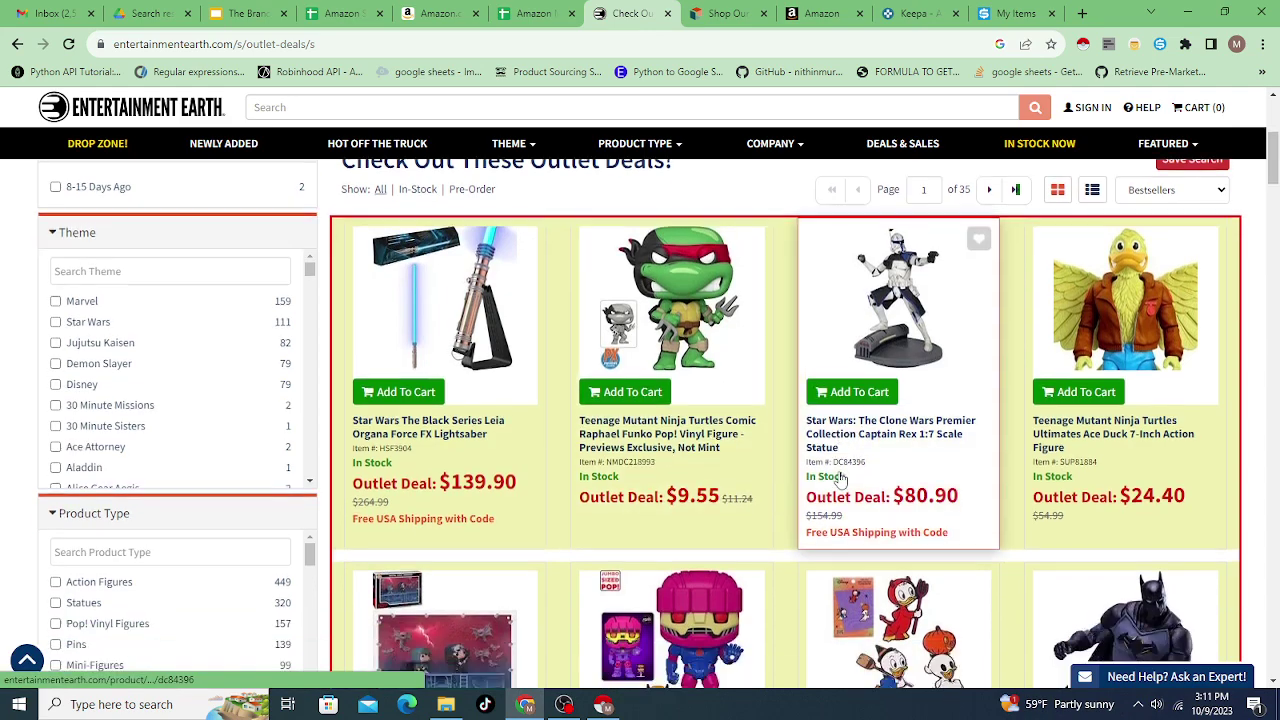
scroll(840, 487, down, 10)
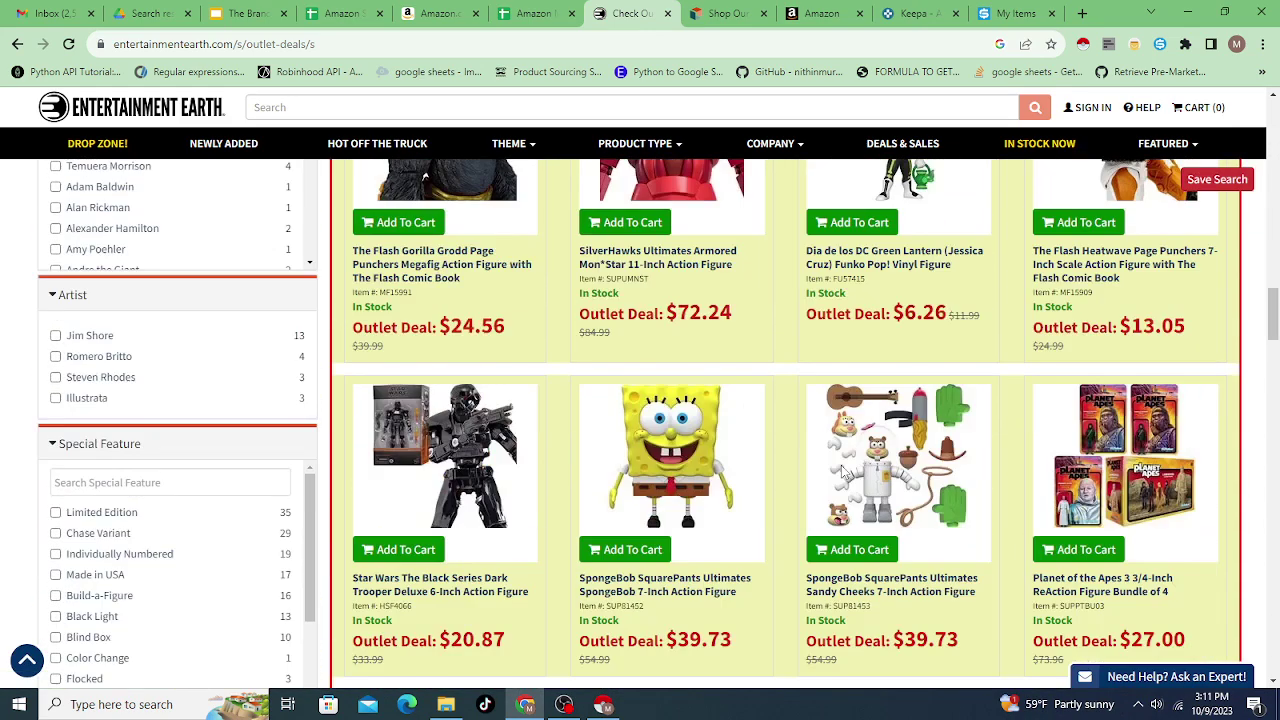
scroll(843, 470, down, 10)
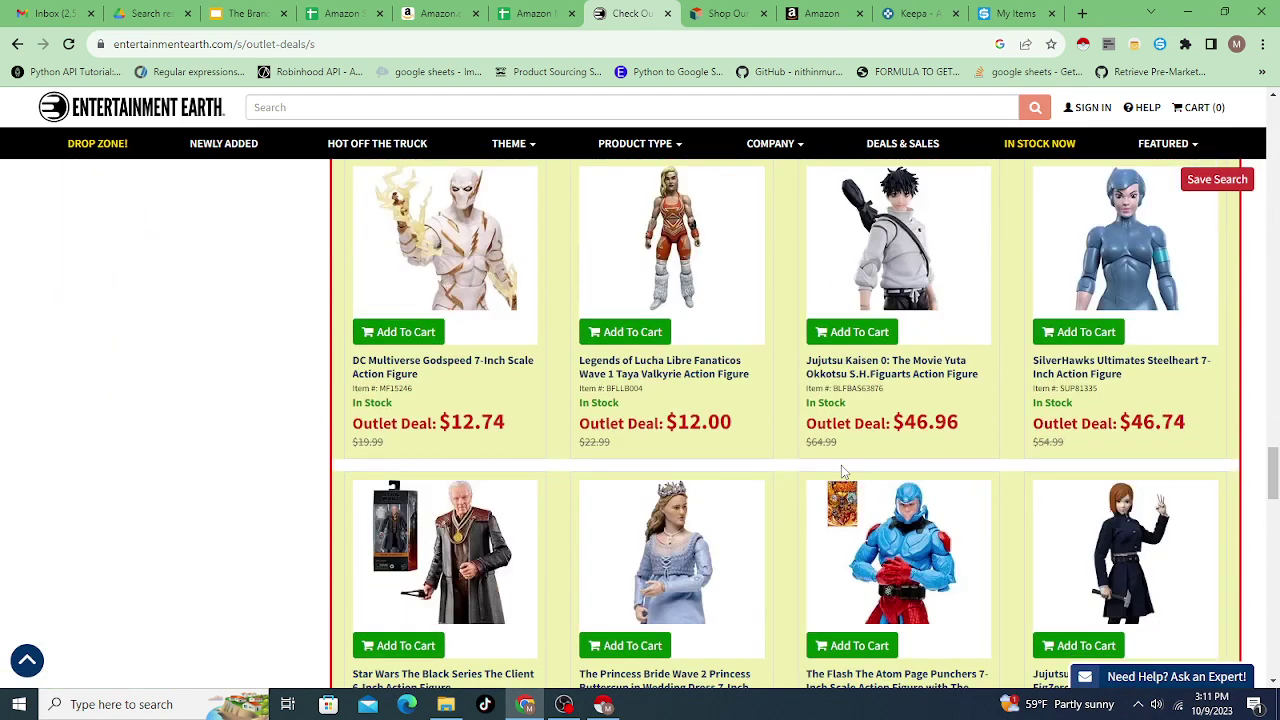
scroll(843, 470, down, 4)
scroll(841, 470, down, 3)
scroll(843, 470, up, 2)
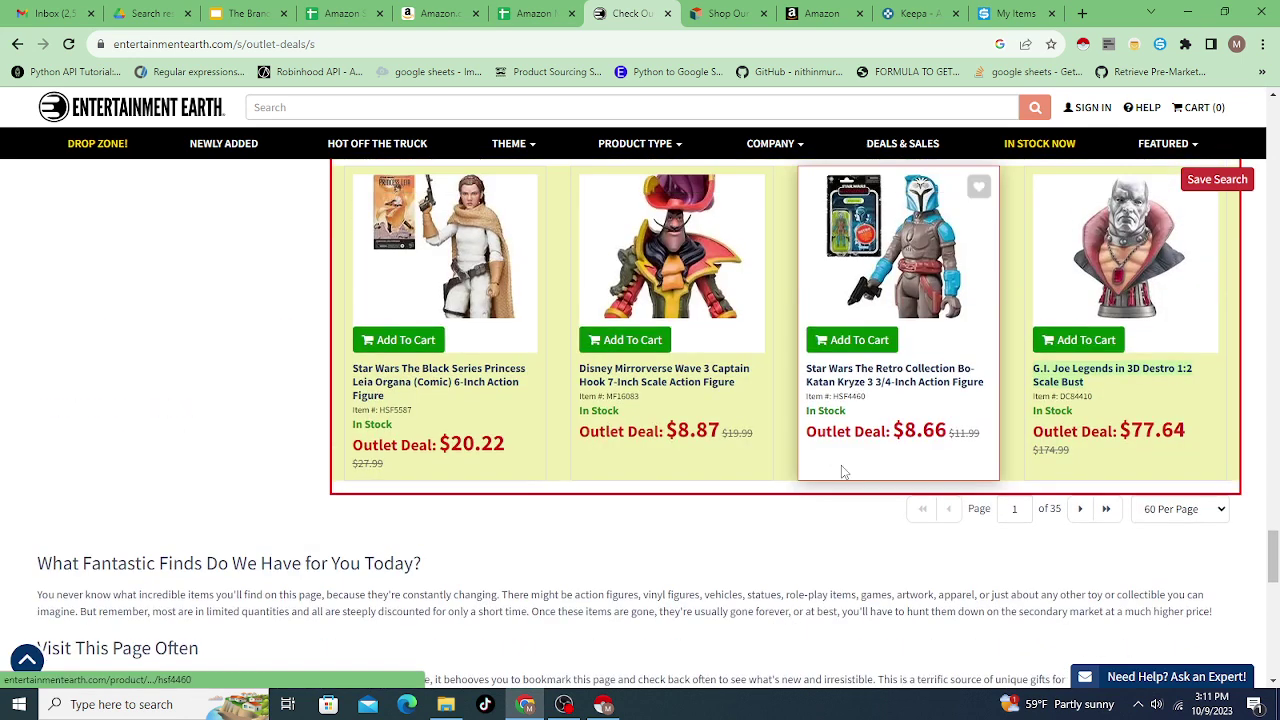
click(1081, 512)
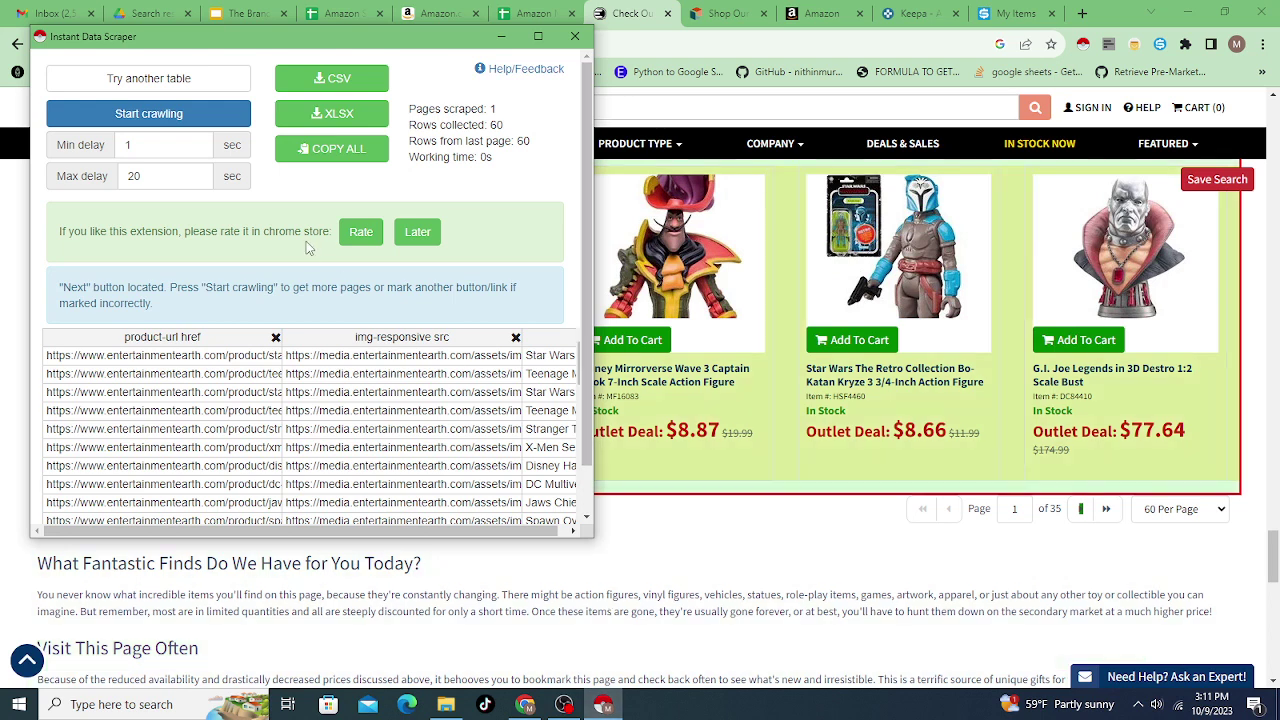
Crawl the outlet deals pages with the scraper, and download the collected rows as a CSV file.
click(150, 113)
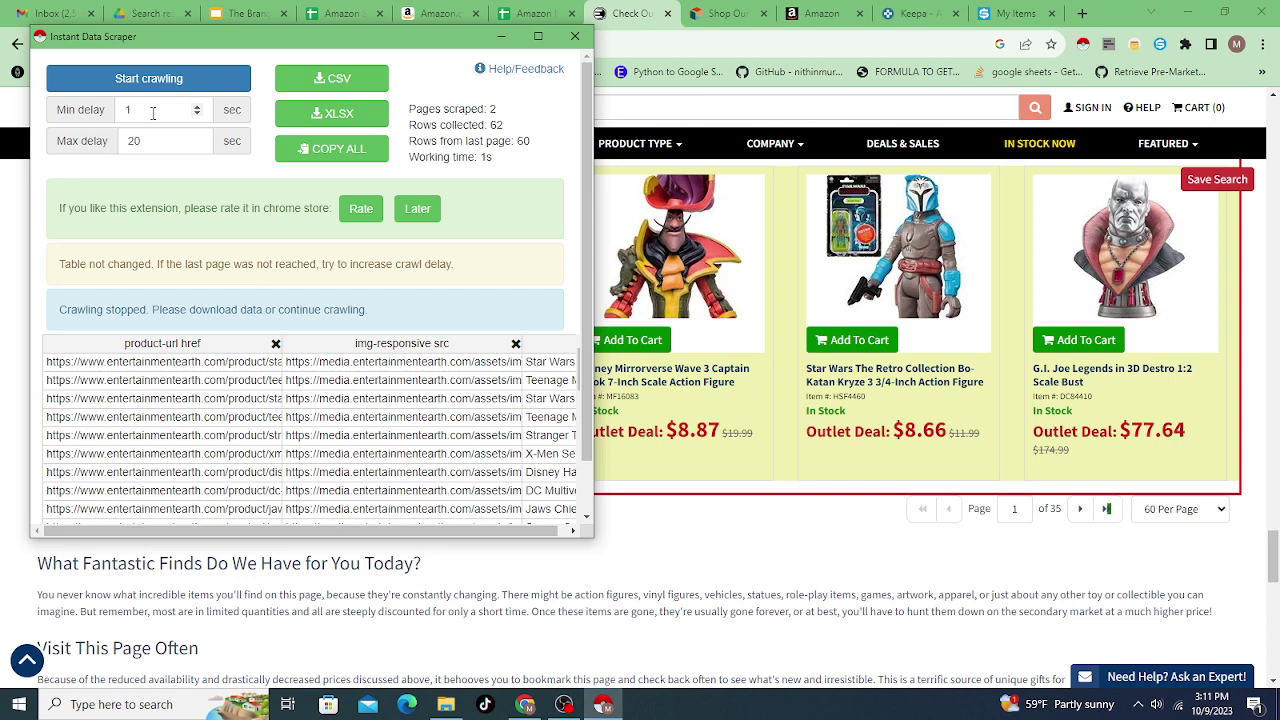
click(176, 84)
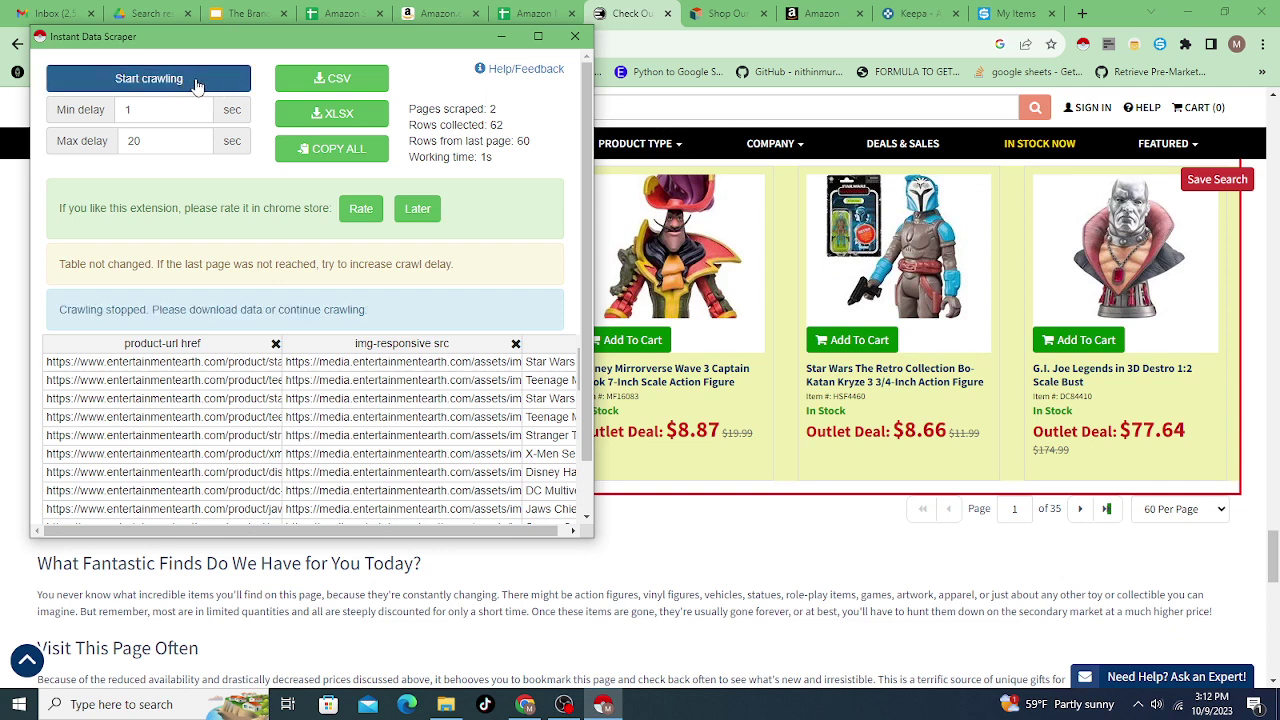
click(173, 86)
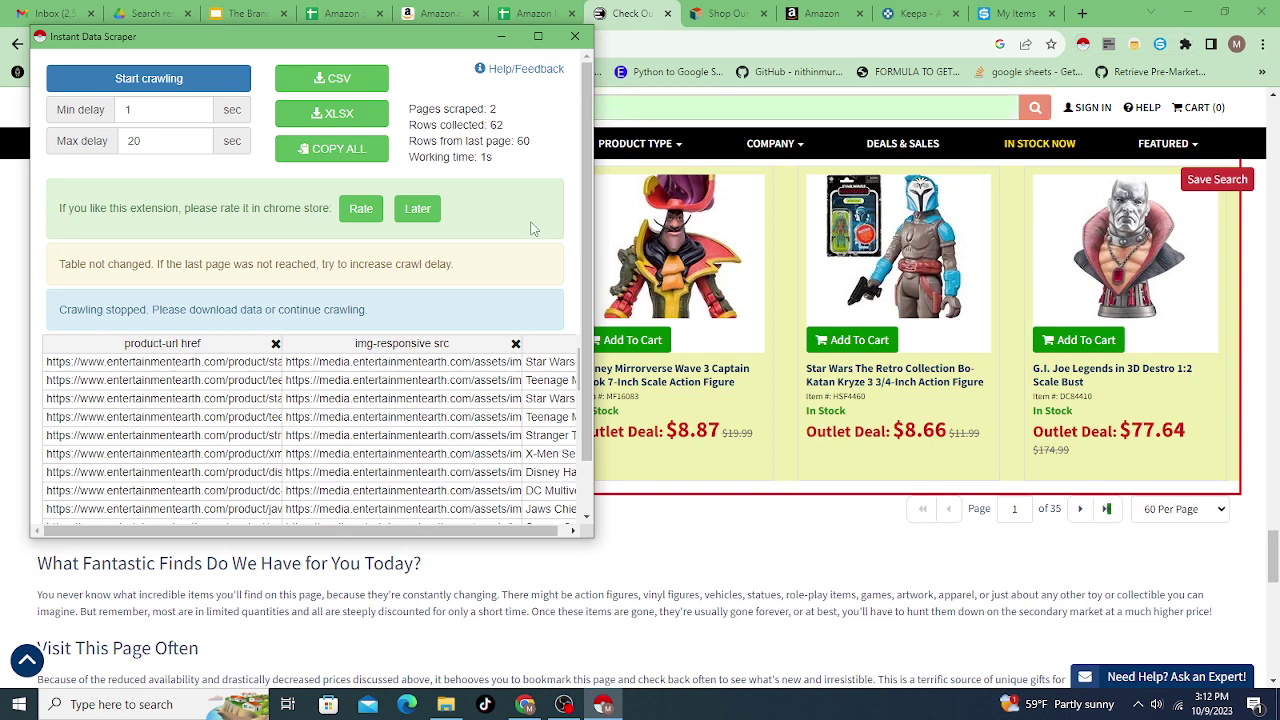
click(340, 86)
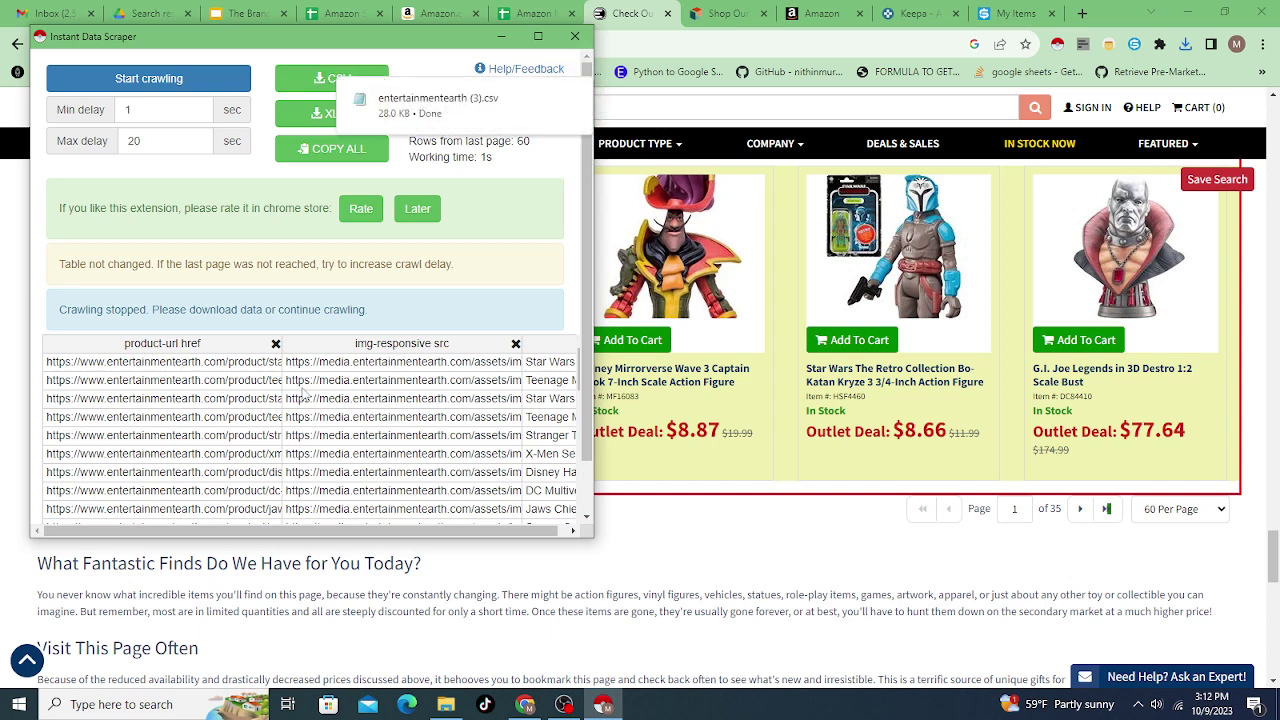
Examine the columns of the scraped product table in a maximized scraper window, close the scraper, and return to the outlet listings.
drag(234, 531, 343, 532)
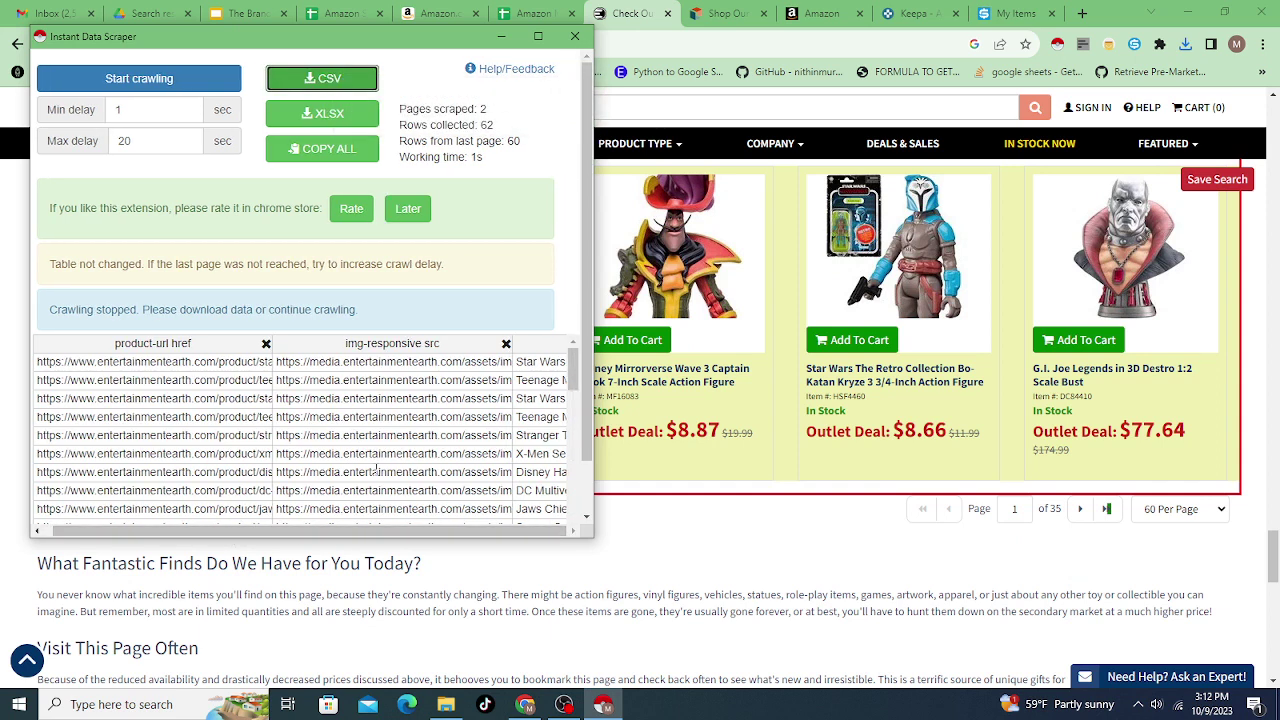
click(538, 36)
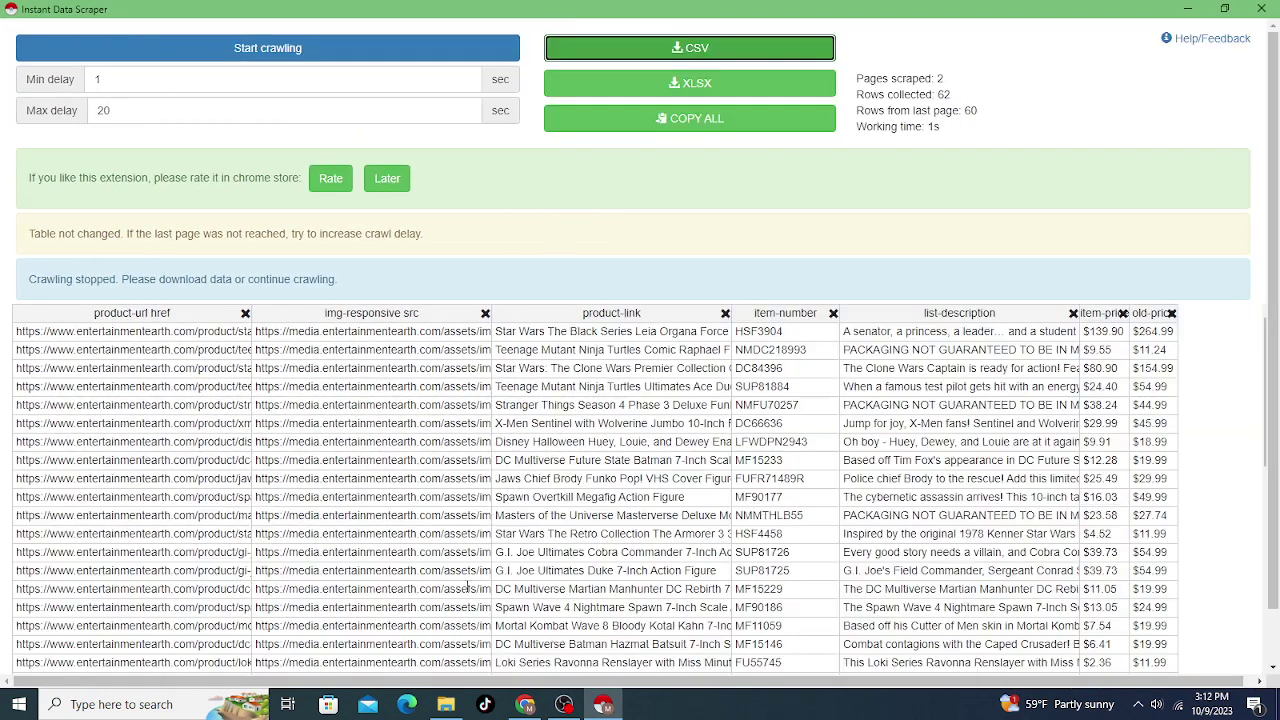
drag(432, 684, 800, 681)
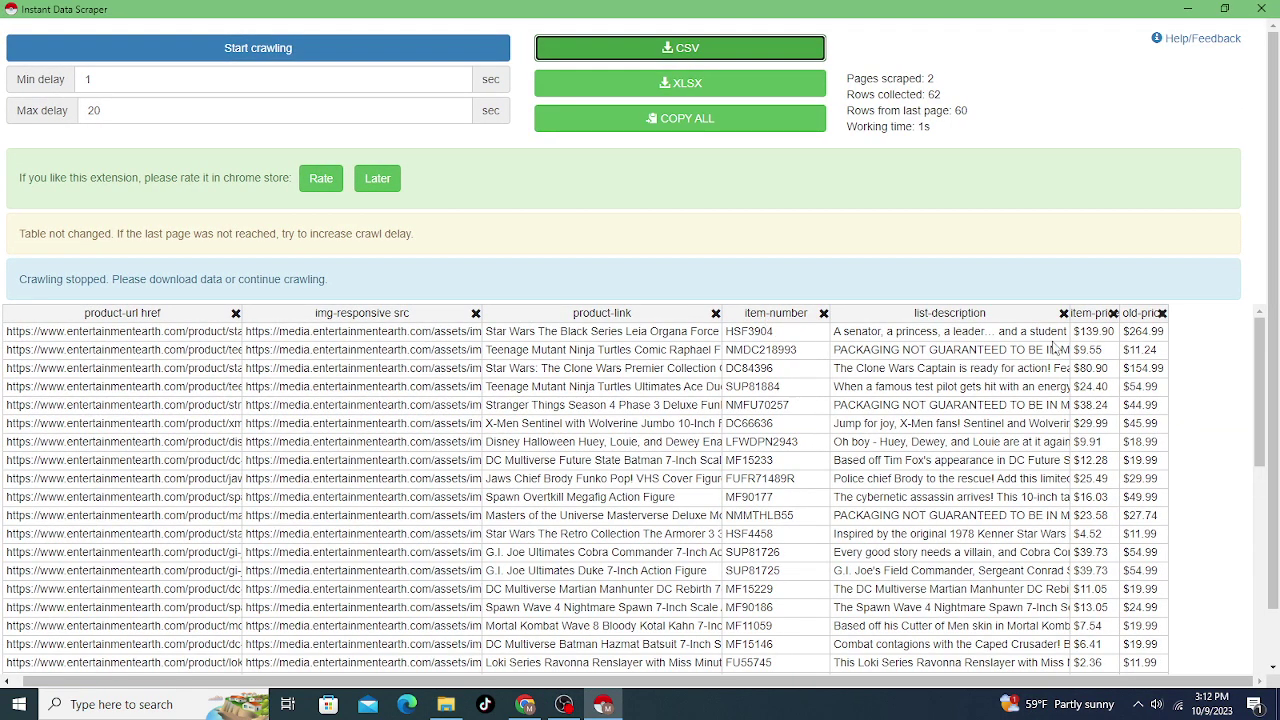
click(1260, 9)
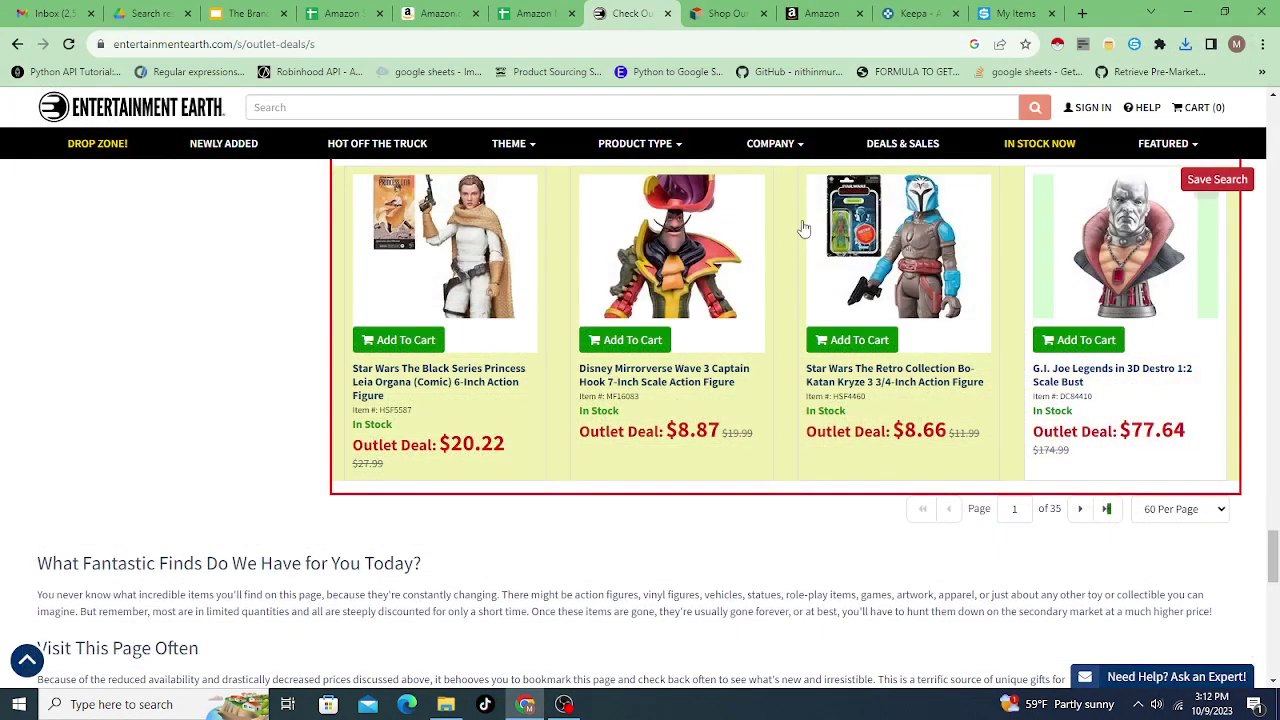
scroll(800, 415, up, 15)
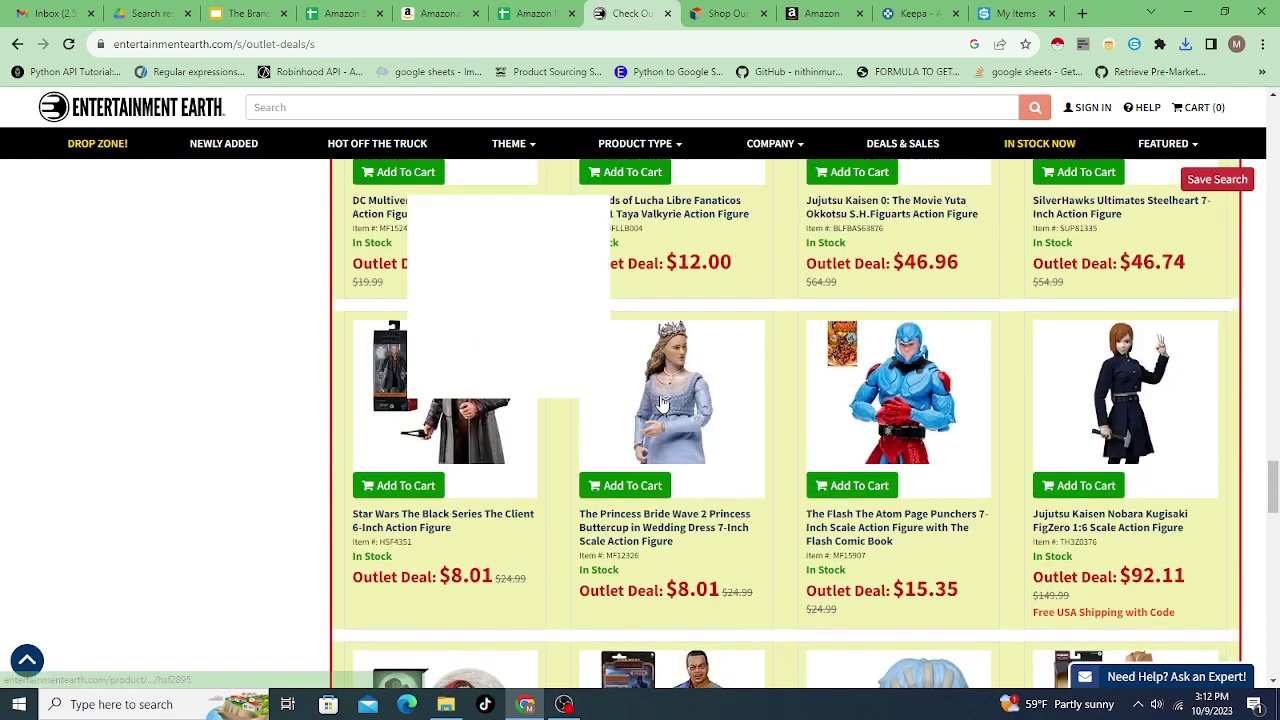
scroll(660, 400, up, 6)
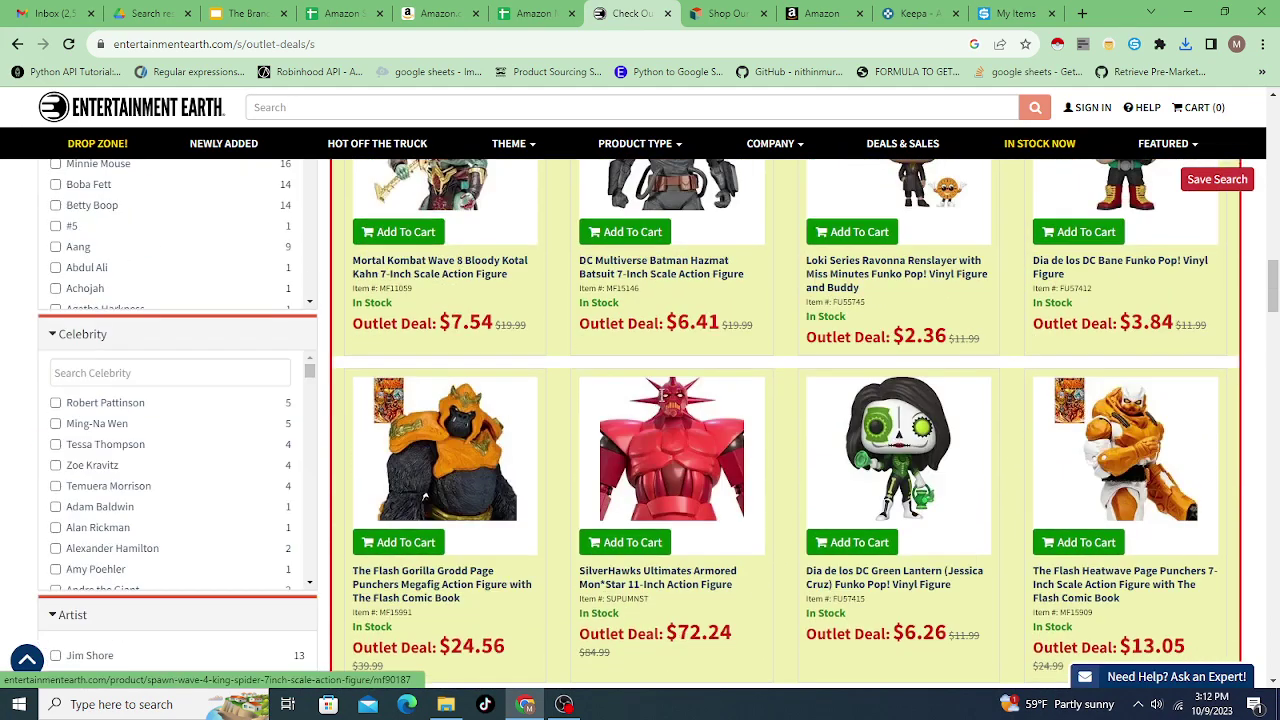
Switch to the Amazon Matcher spreadsheet, open its IDS CSV sheet, and upload the "entertainmentearth (3)" CSV file for import.
click(527, 14)
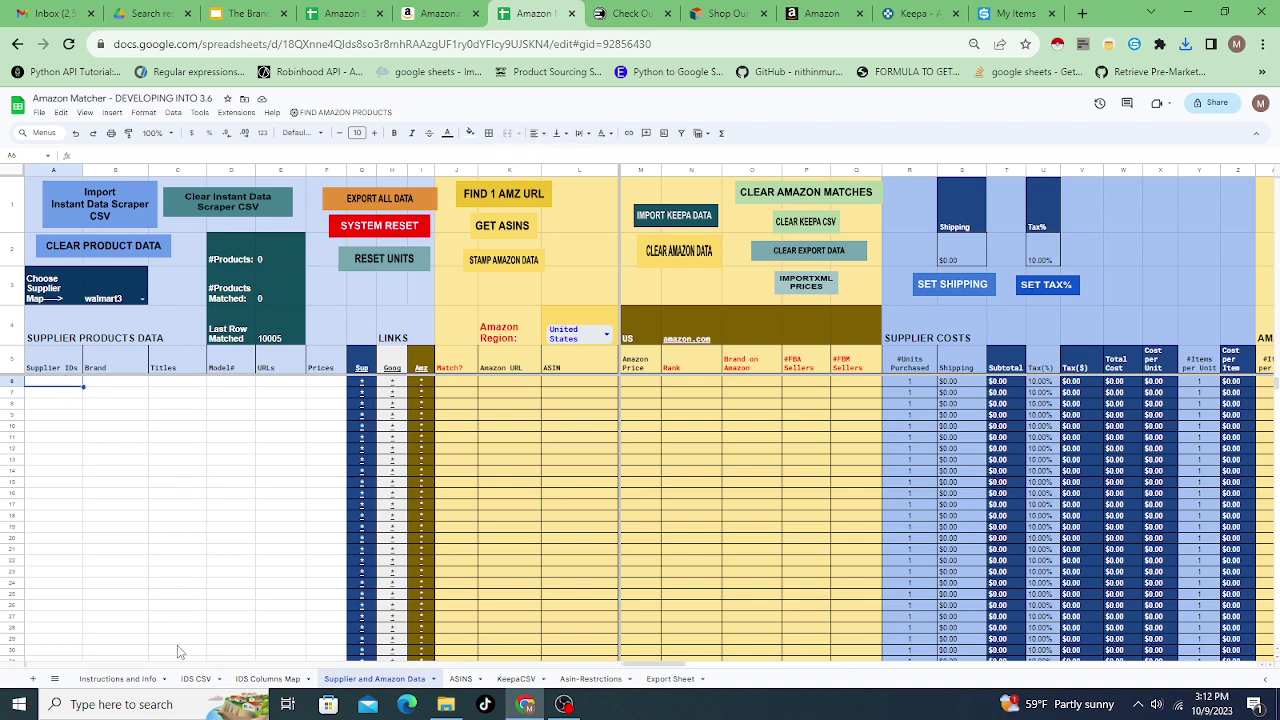
click(196, 679)
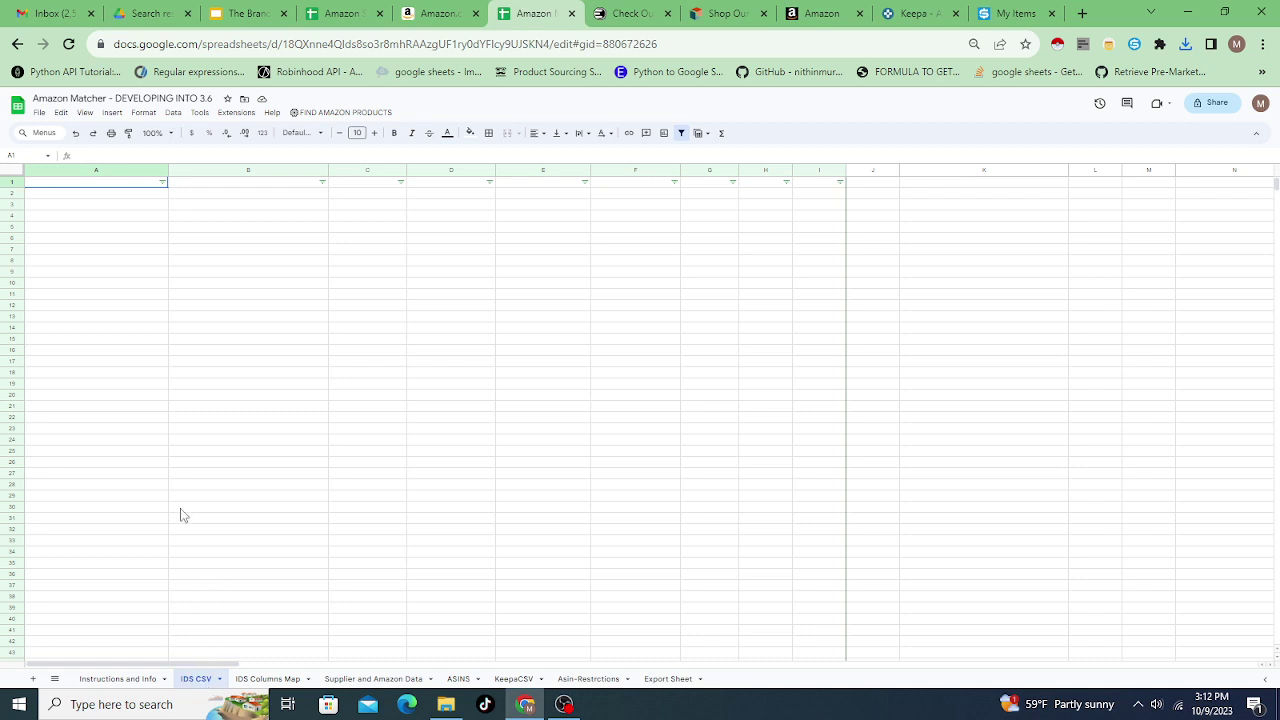
click(41, 114)
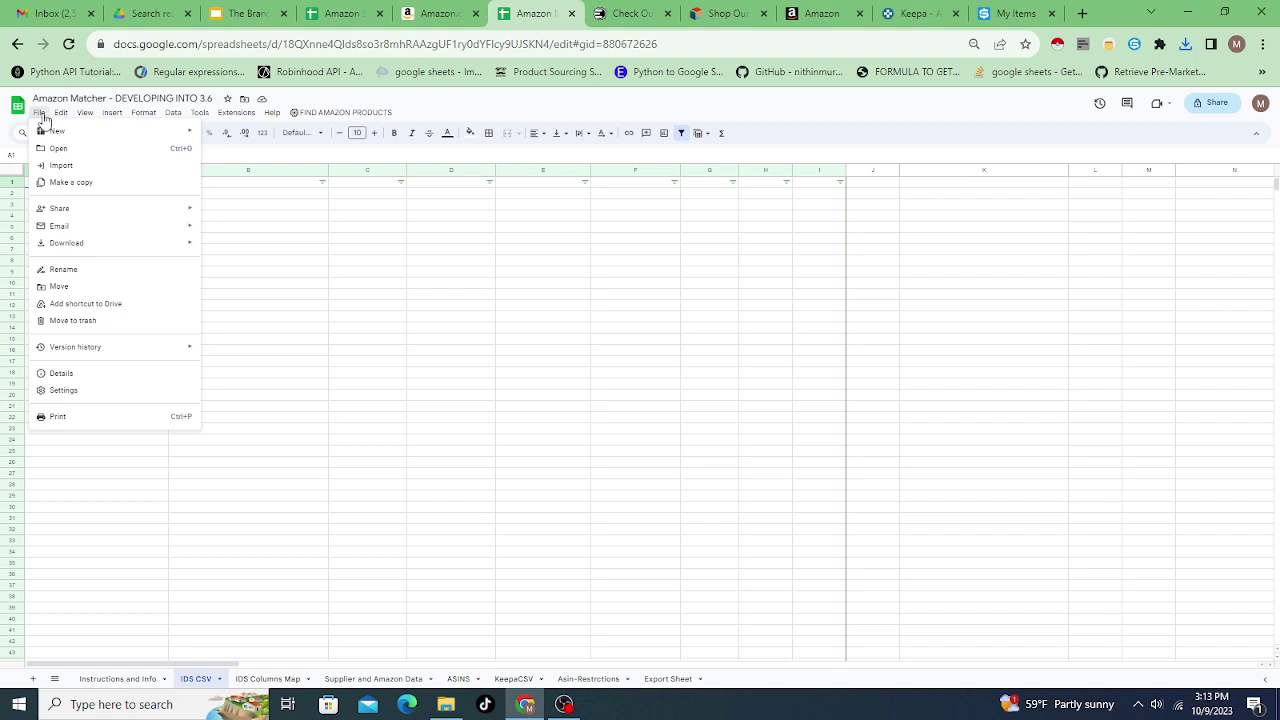
click(61, 165)
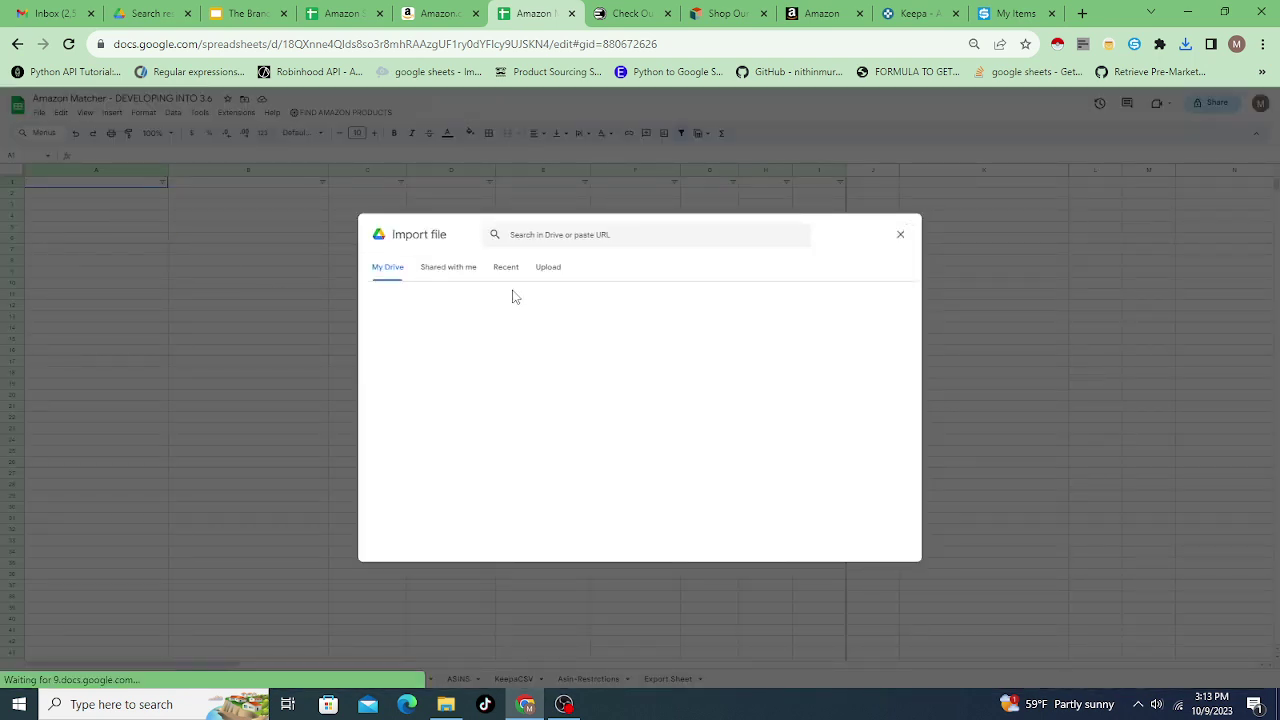
click(554, 274)
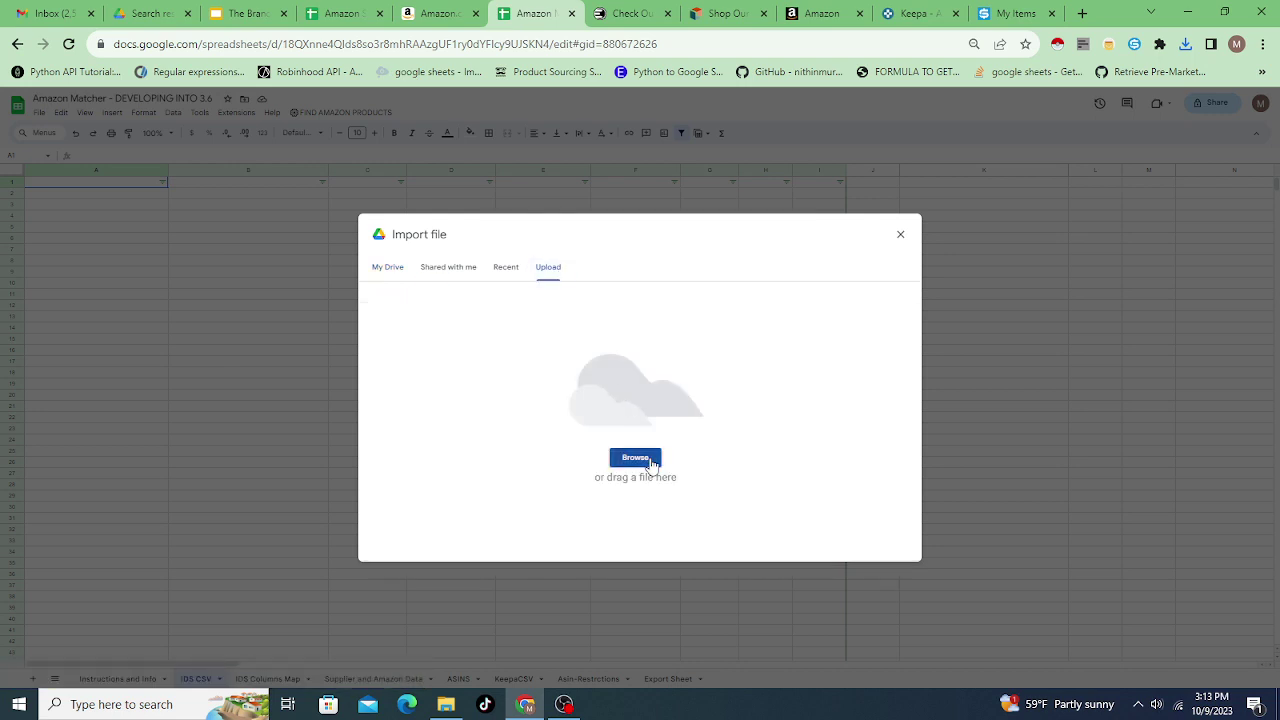
click(648, 462)
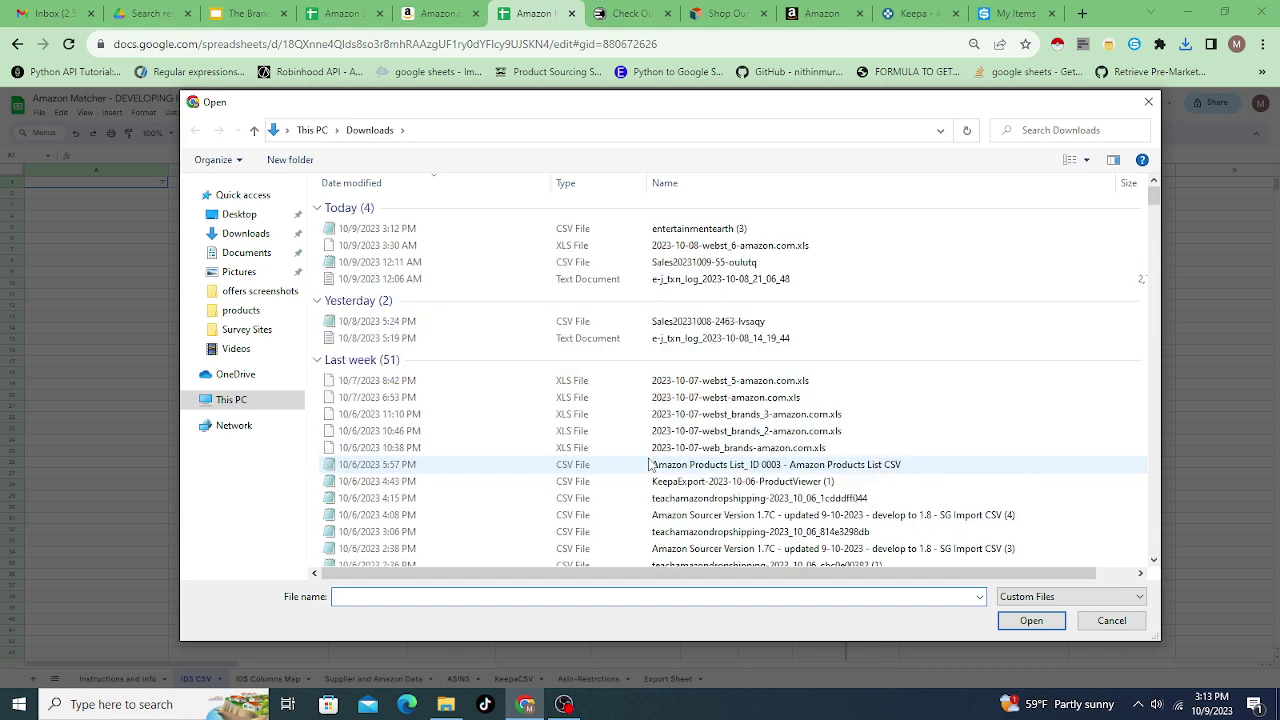
click(493, 236)
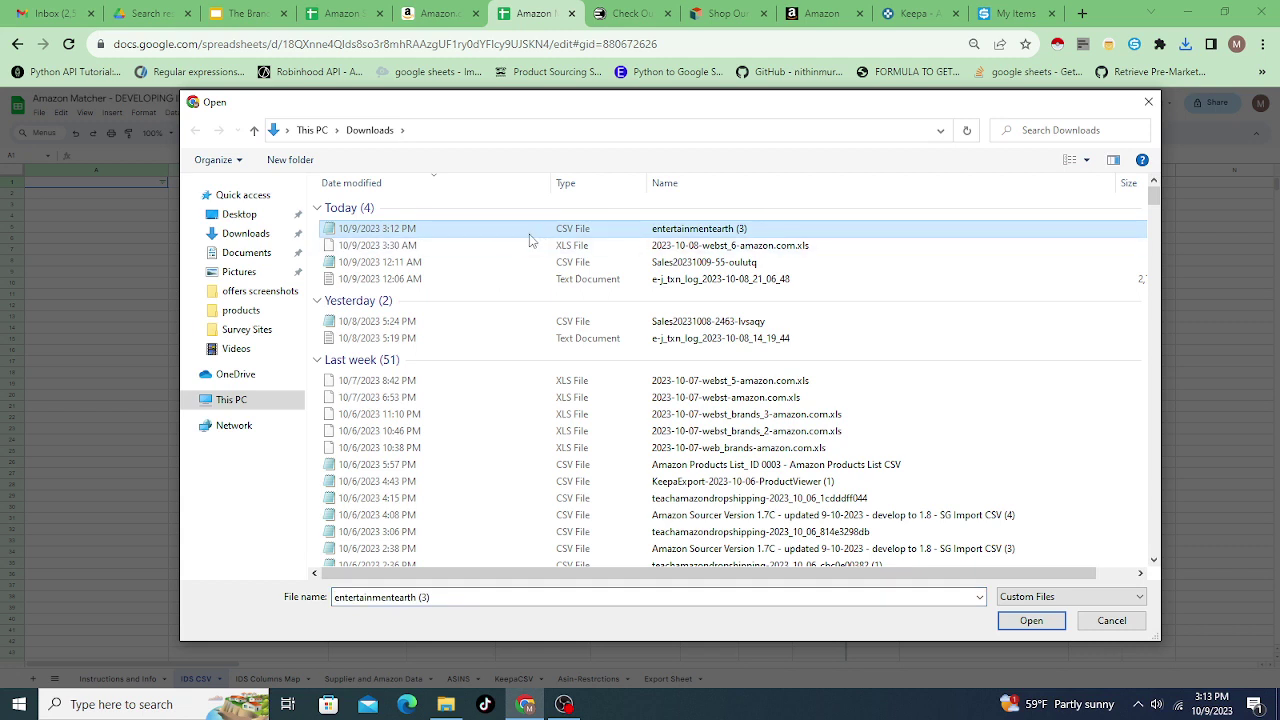
click(1031, 621)
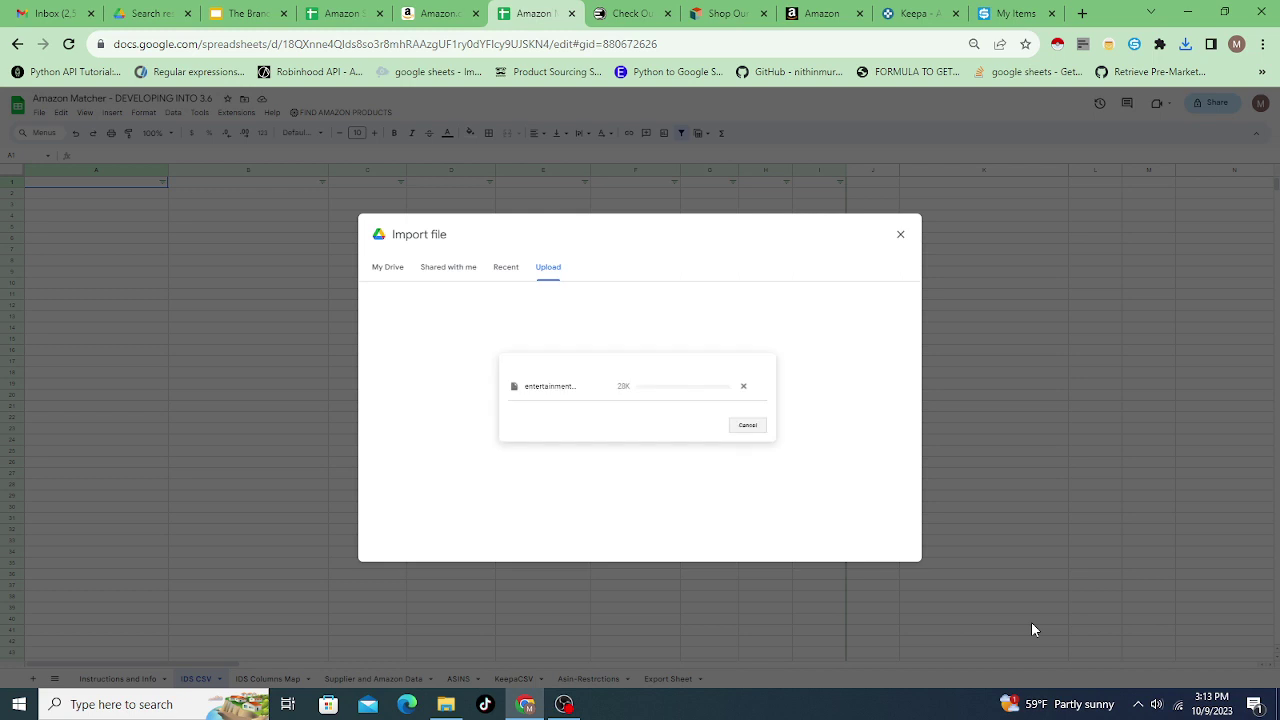
Import the uploaded CSV with "Replace current sheet" as the import location, keeping automatic separator detection.
click(594, 395)
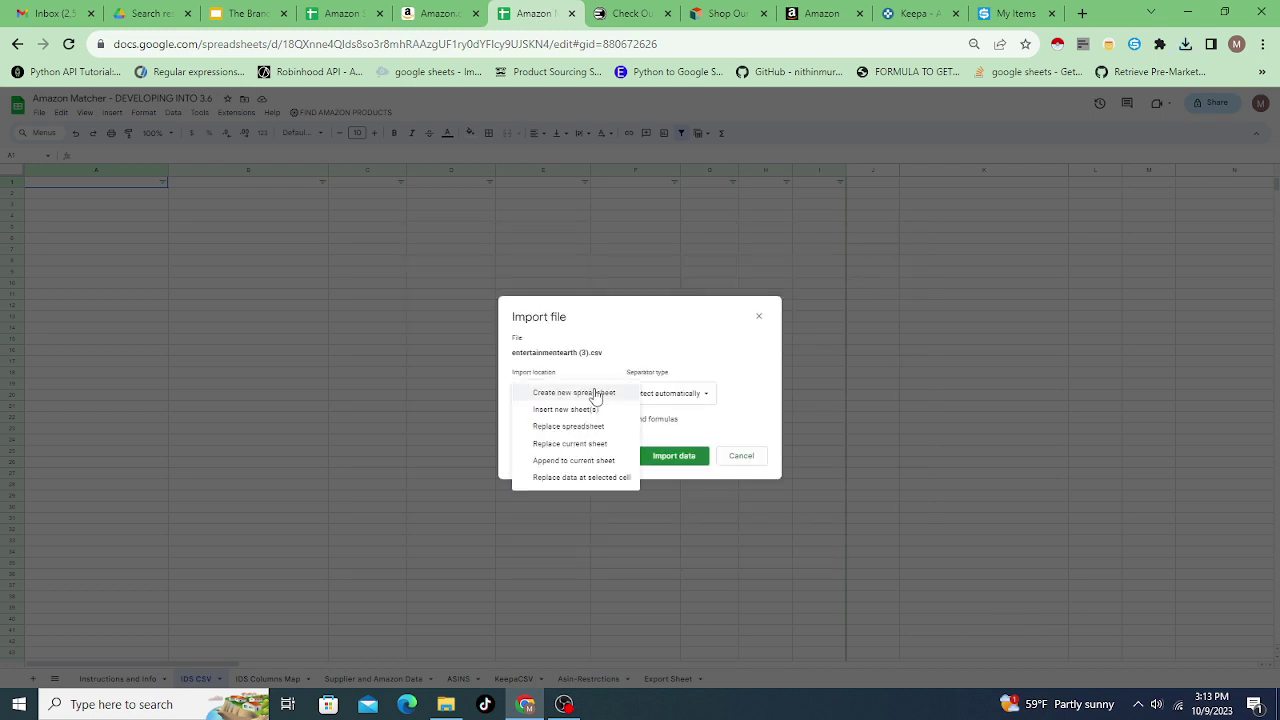
click(590, 443)
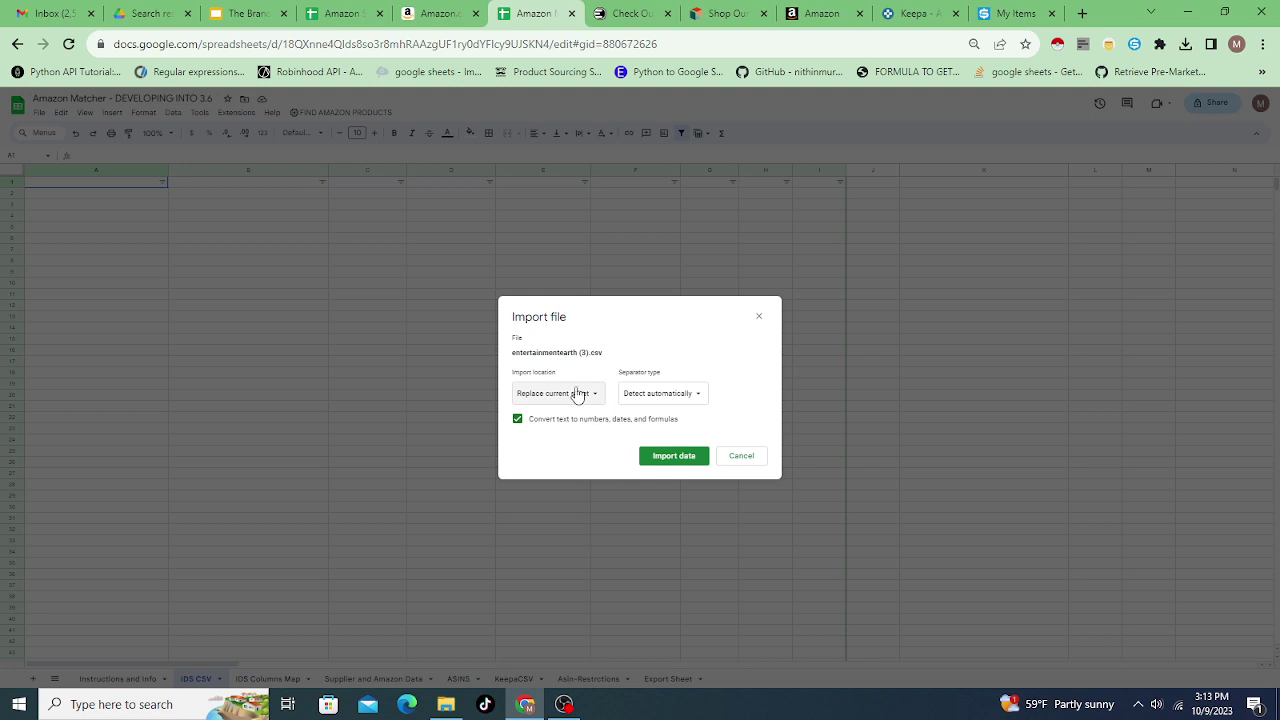
click(671, 458)
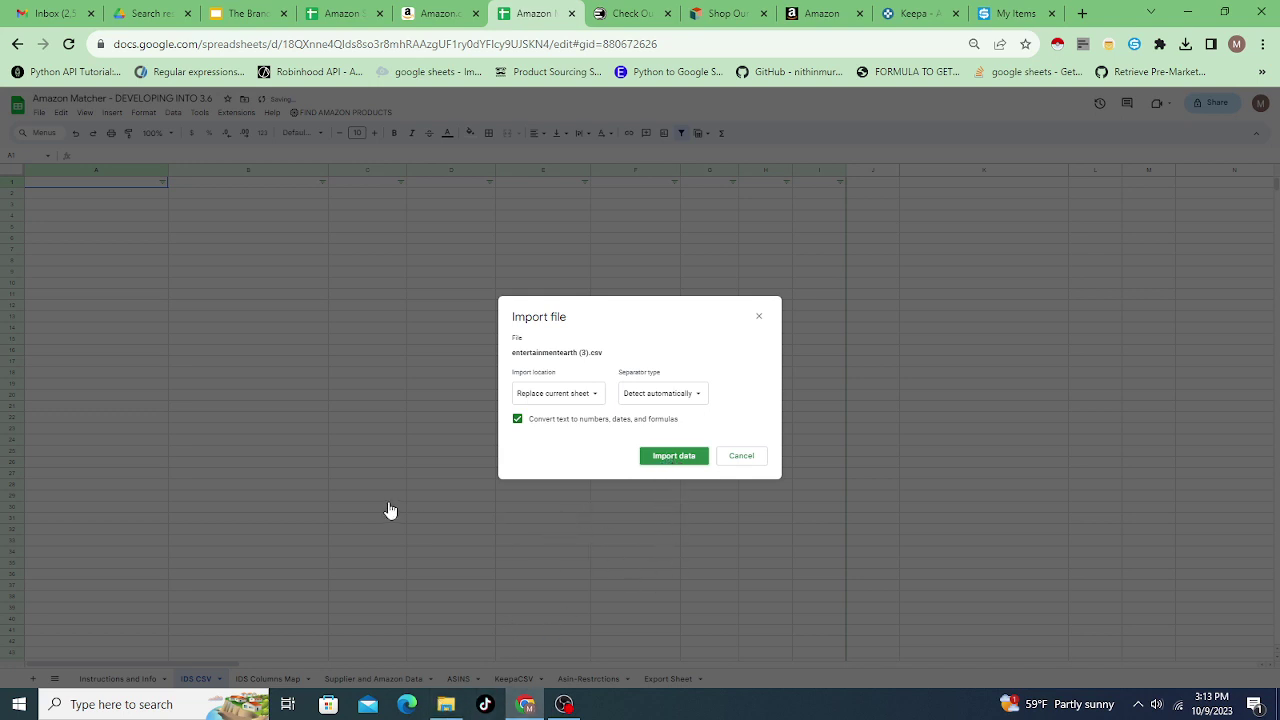
click(668, 454)
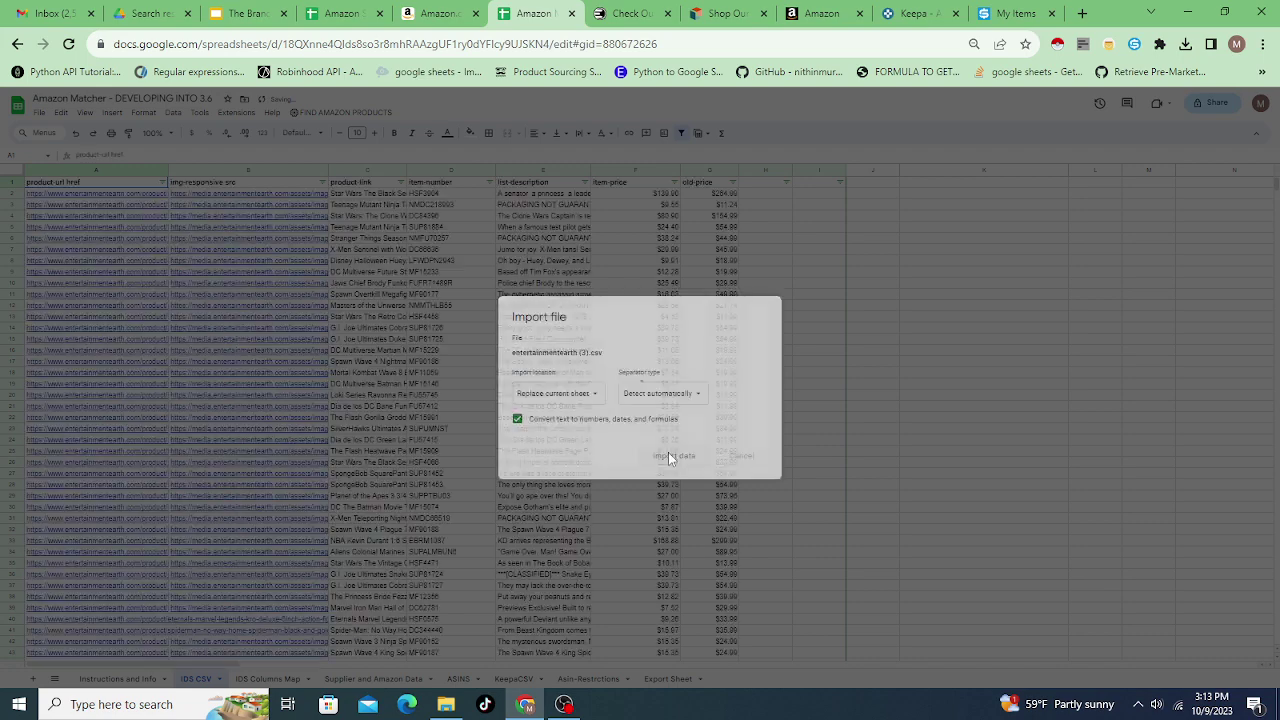
click(375, 295)
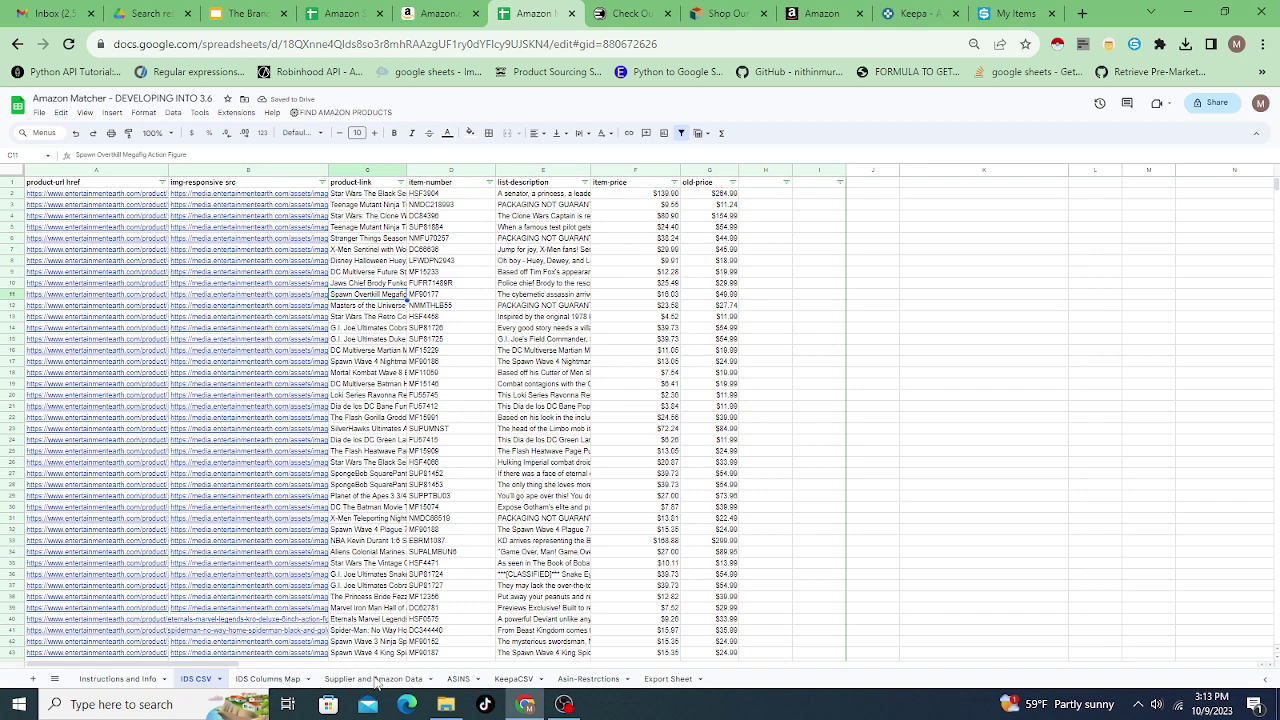
Examine the IDS Columns Map sheet, including the supplier mappings and the first empty row for a new supplier.
click(375, 679)
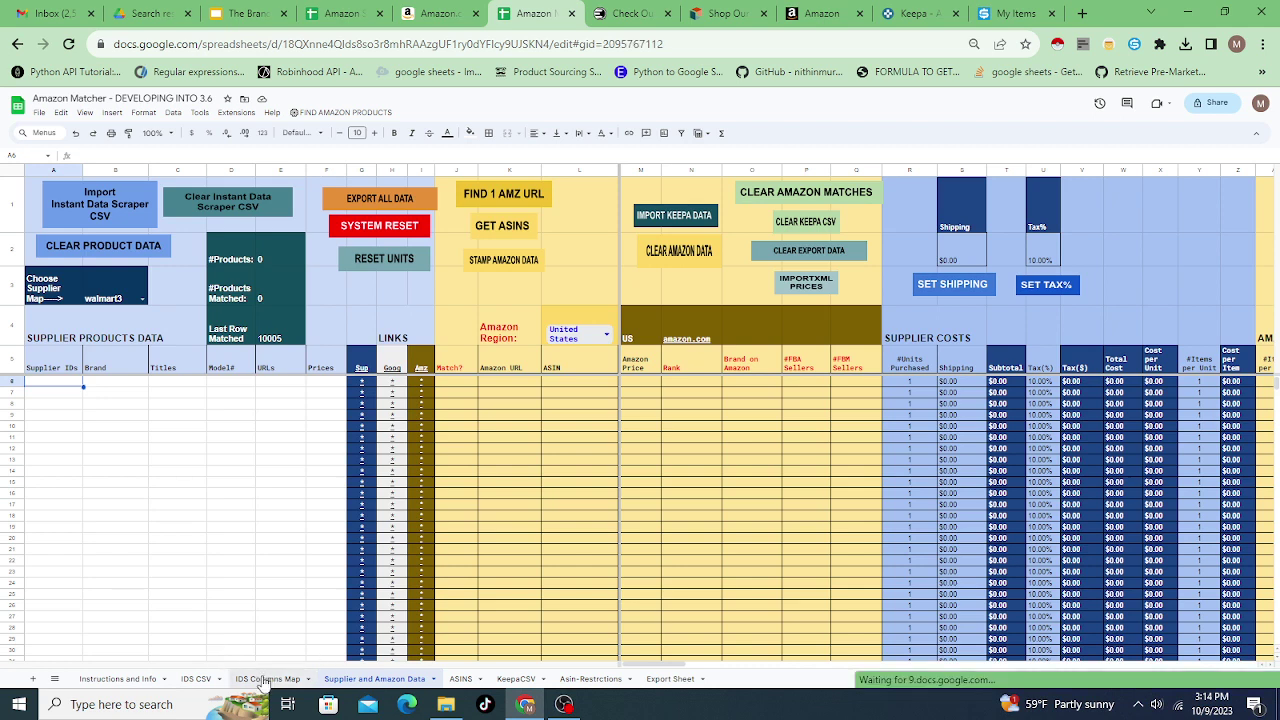
click(265, 679)
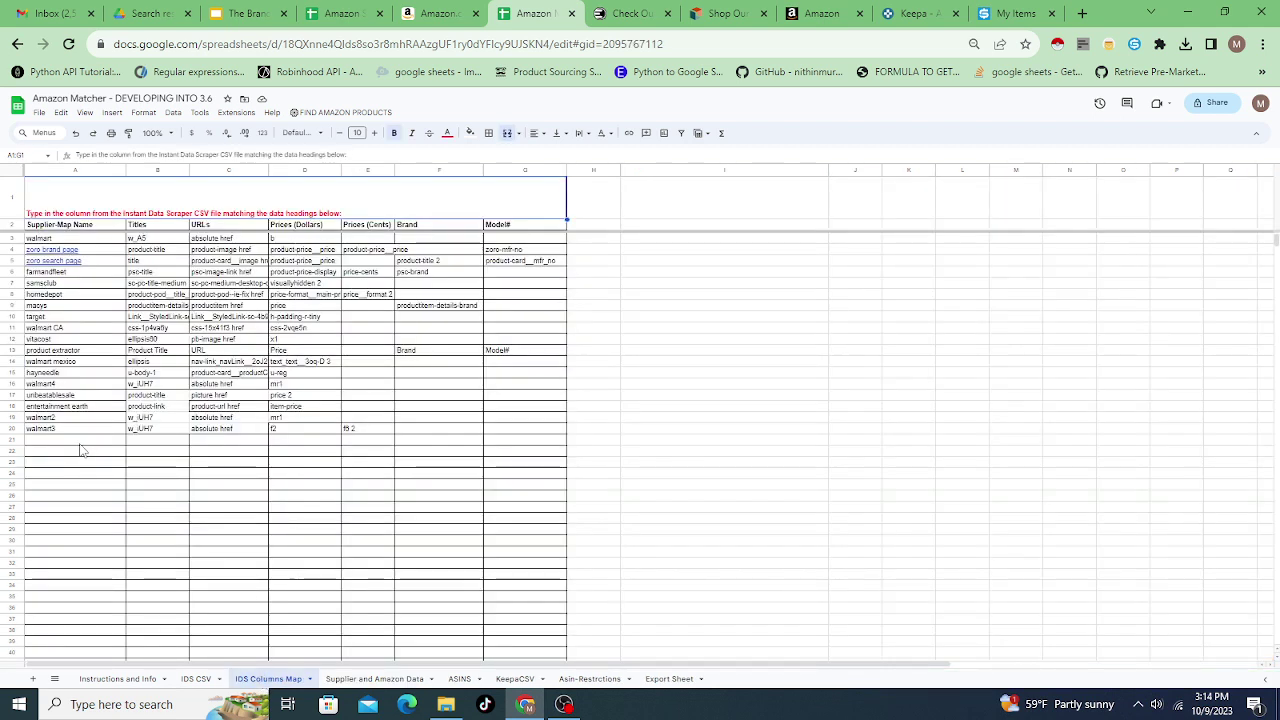
drag(80, 441, 368, 446)
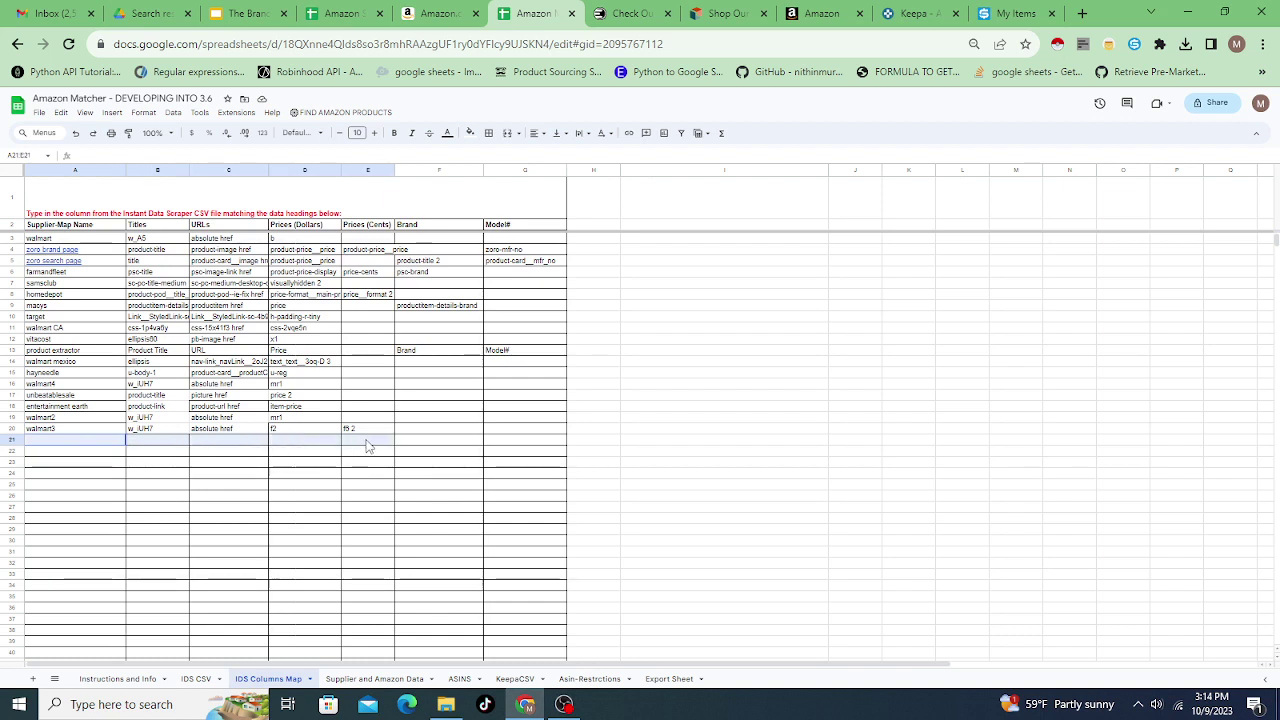
click(255, 652)
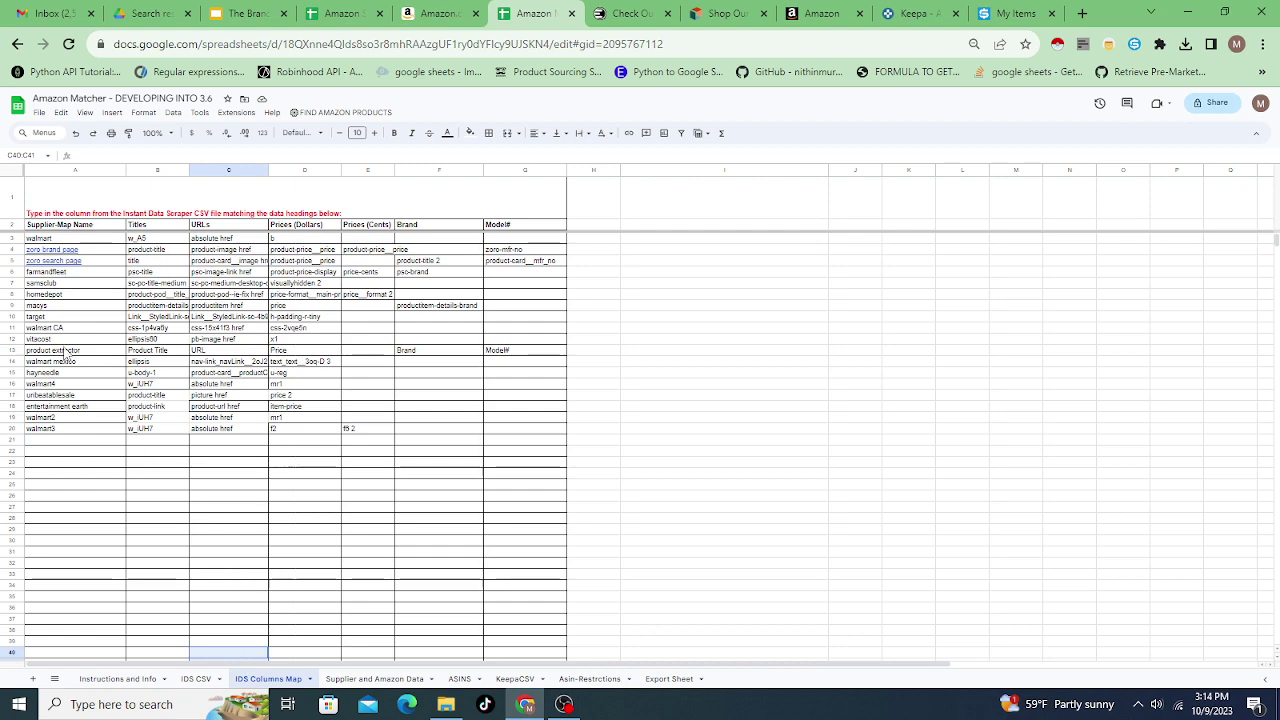
On the Supplier and Amazon Data sheet, choose the "entertainment earth" supplier map and run the Instant Data Scraper CSV import.
click(367, 680)
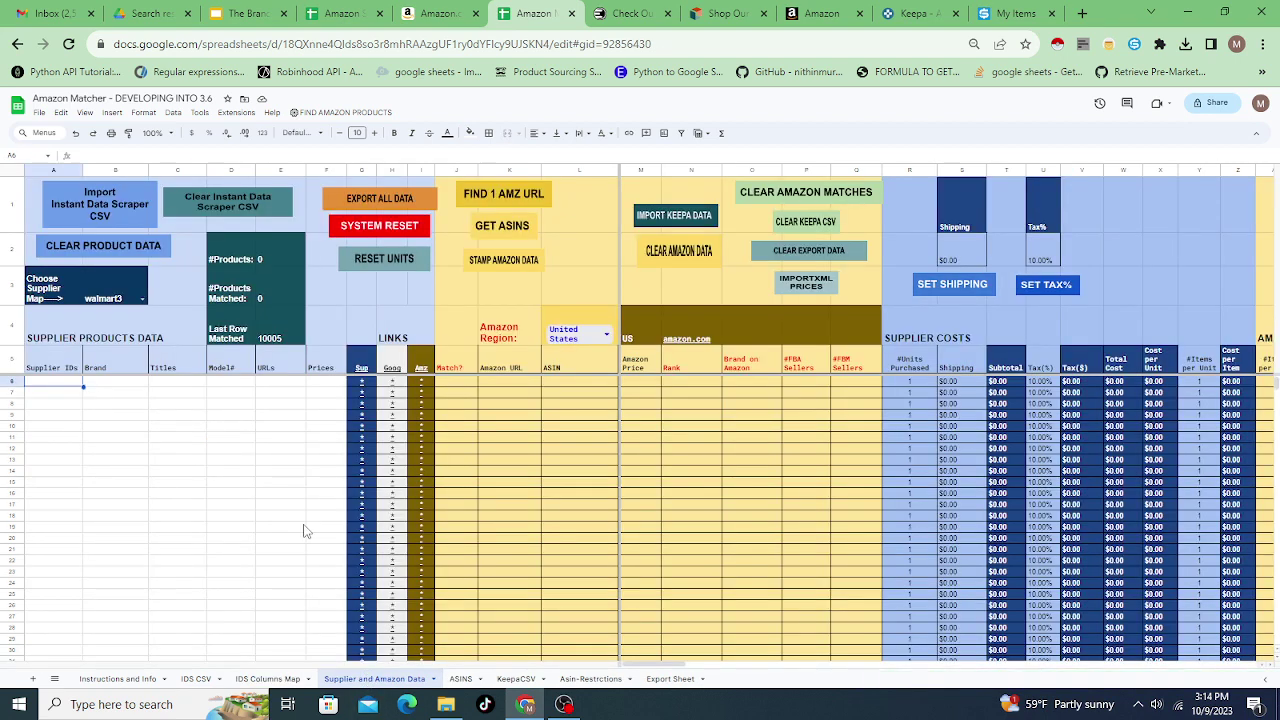
double_click(142, 304)
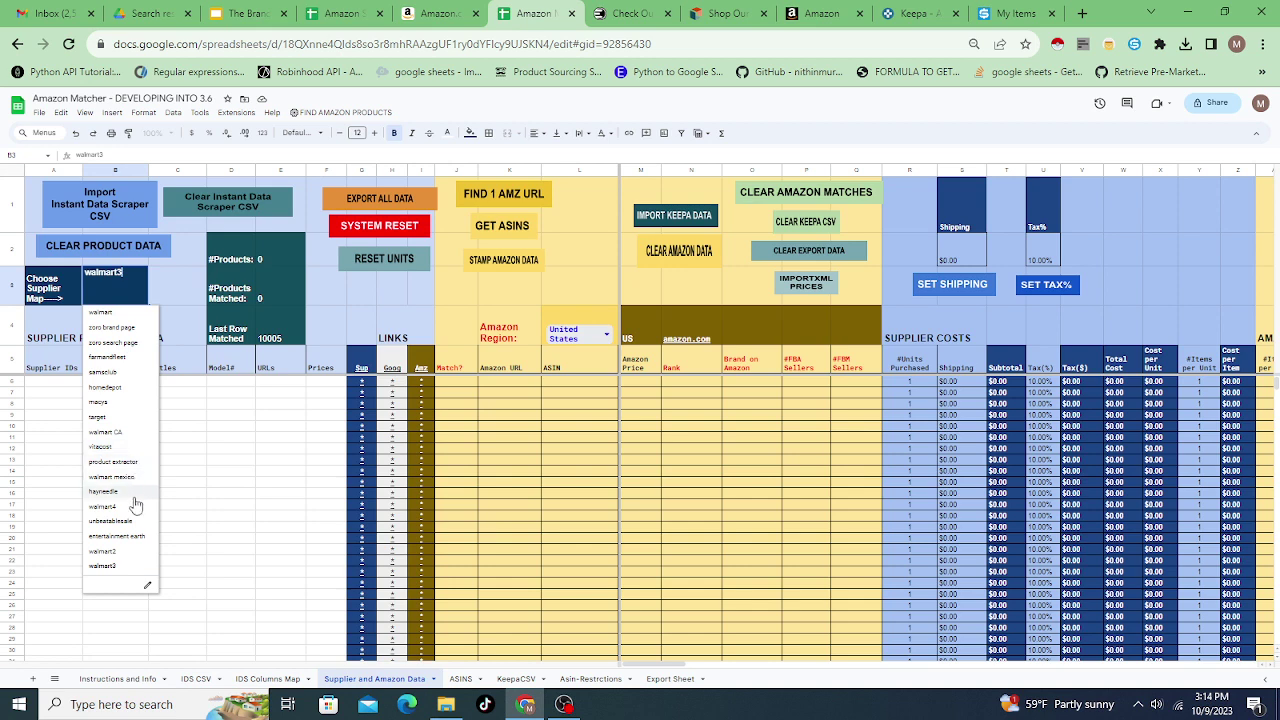
click(117, 537)
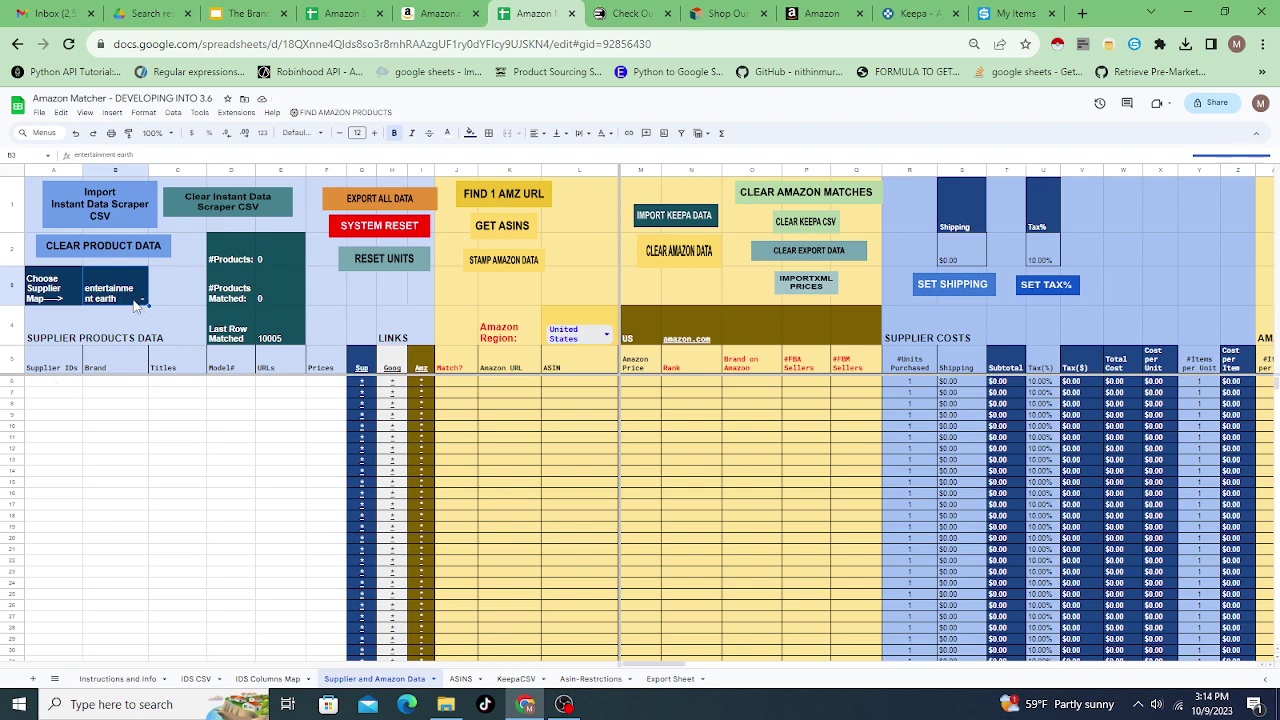
click(114, 209)
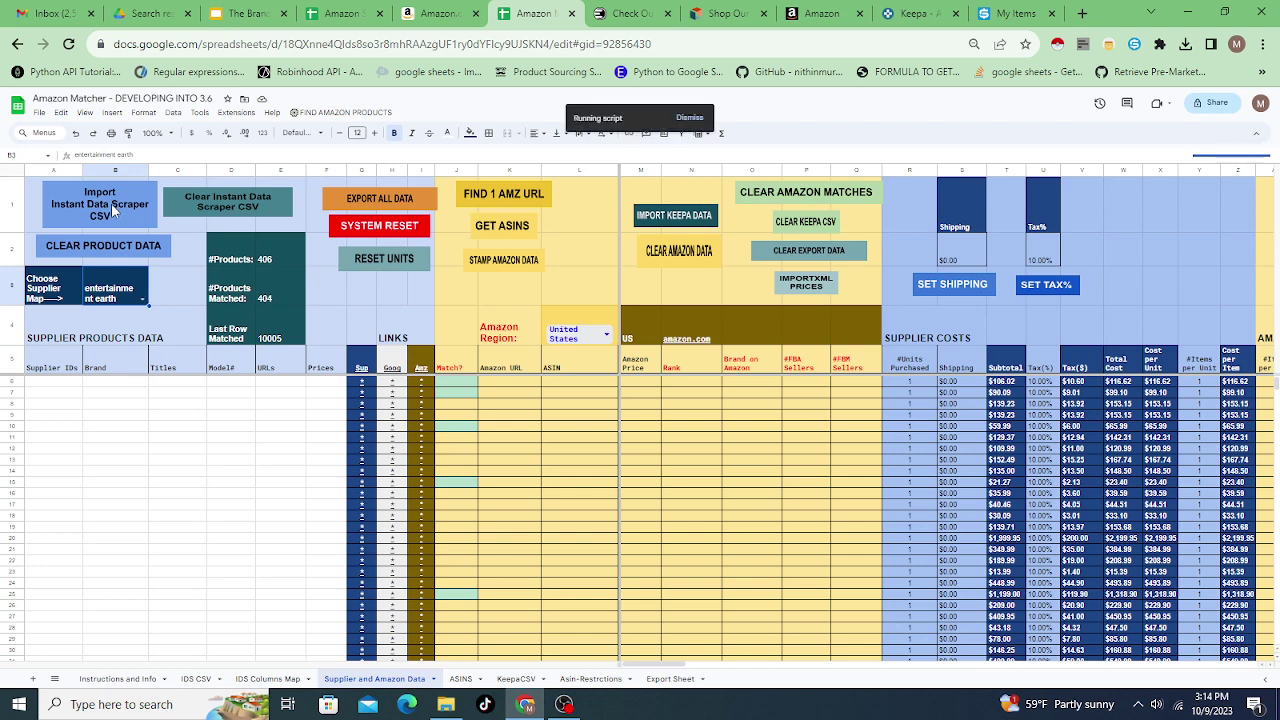
Examine the supplier title, URL and price columns, and the Amazon brand and FBA/FBM seller columns of the Supplier and Amazon Data sheet.
click(71, 384)
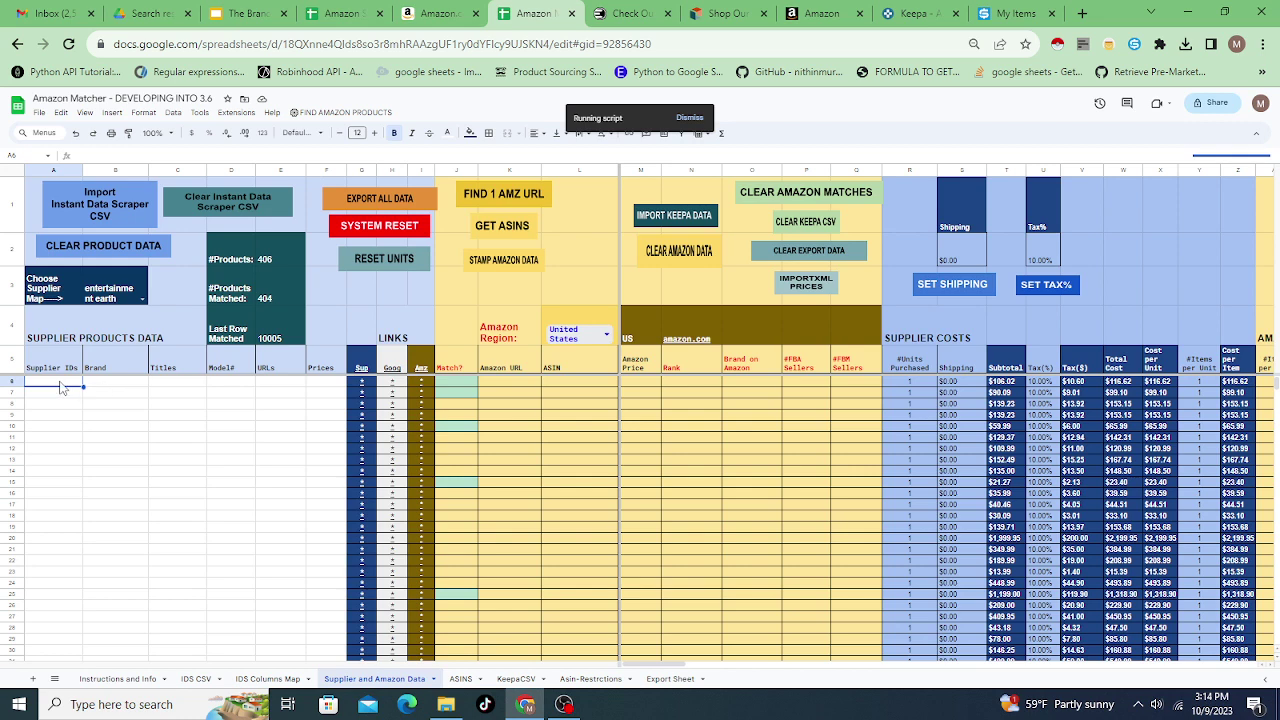
drag(62, 388, 316, 449)
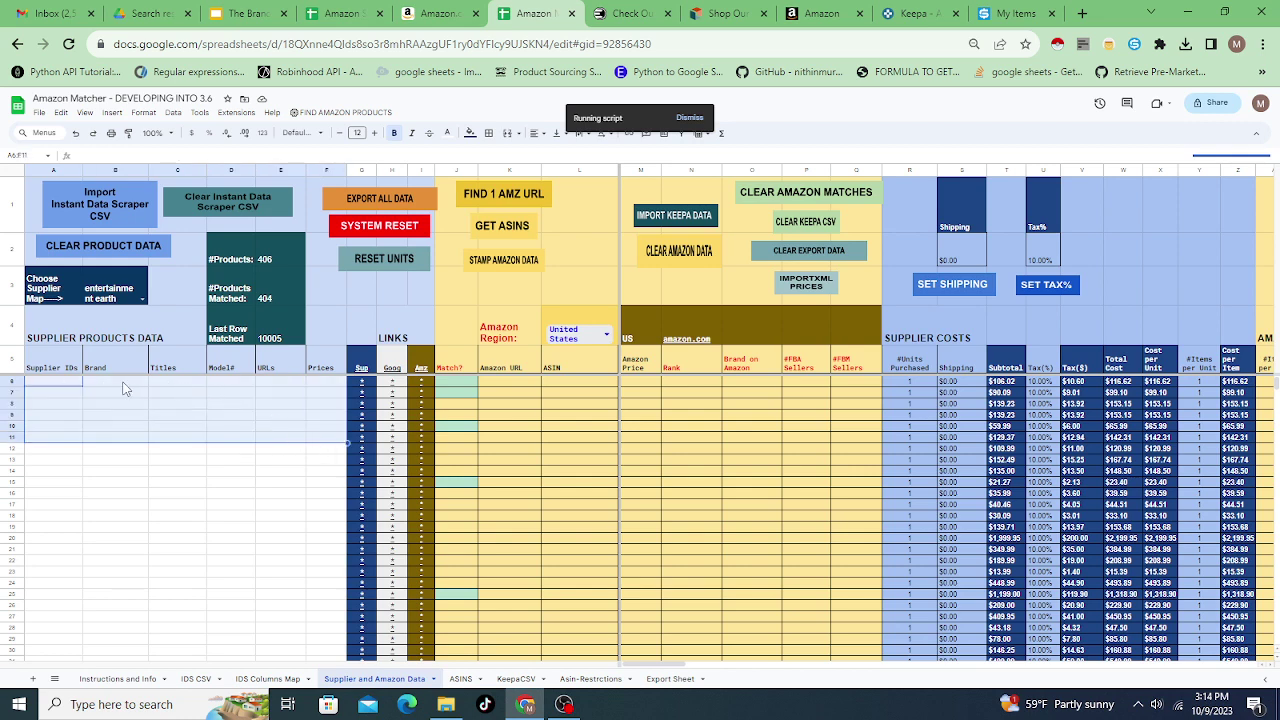
click(282, 386)
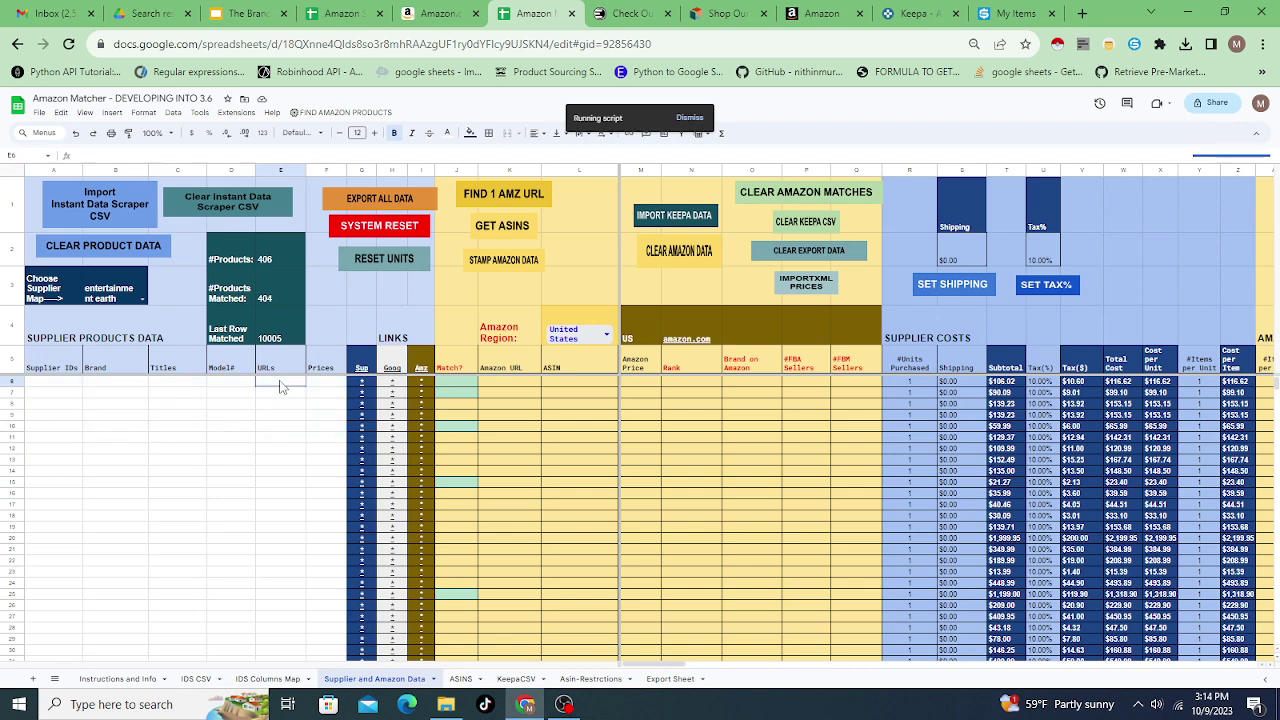
shift+click(281, 456)
drag(174, 387, 193, 477)
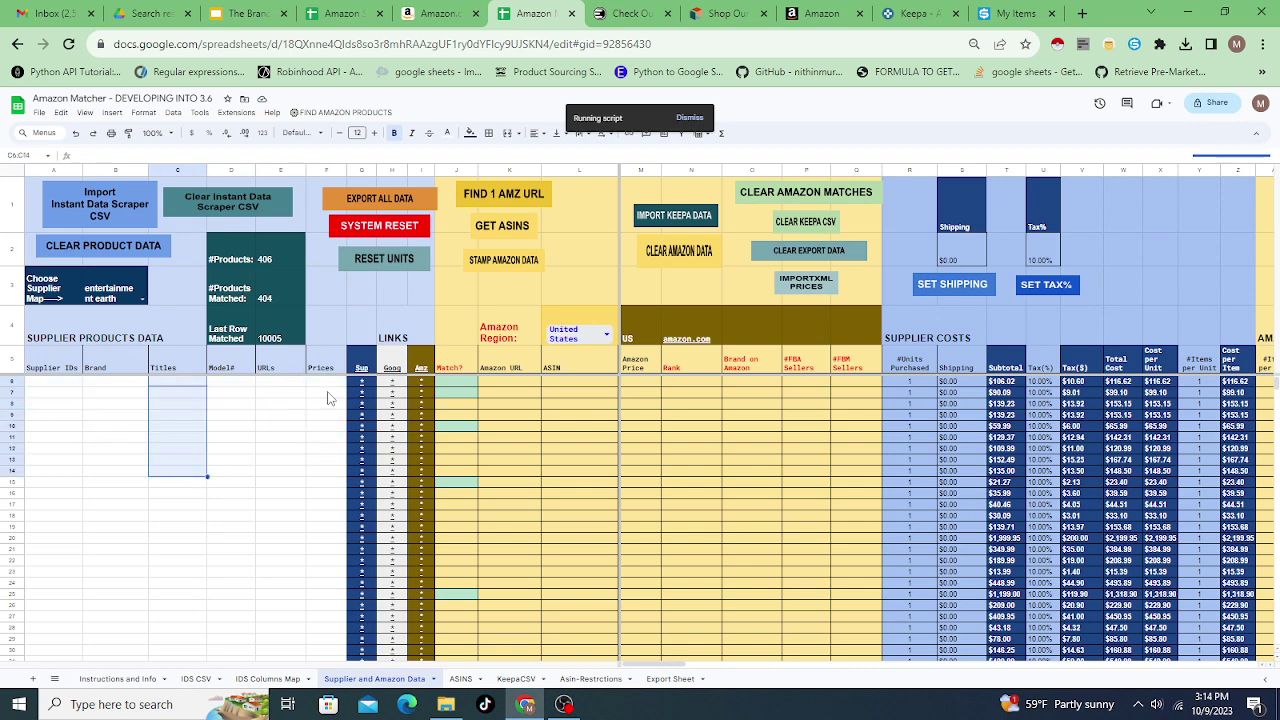
drag(325, 386, 325, 456)
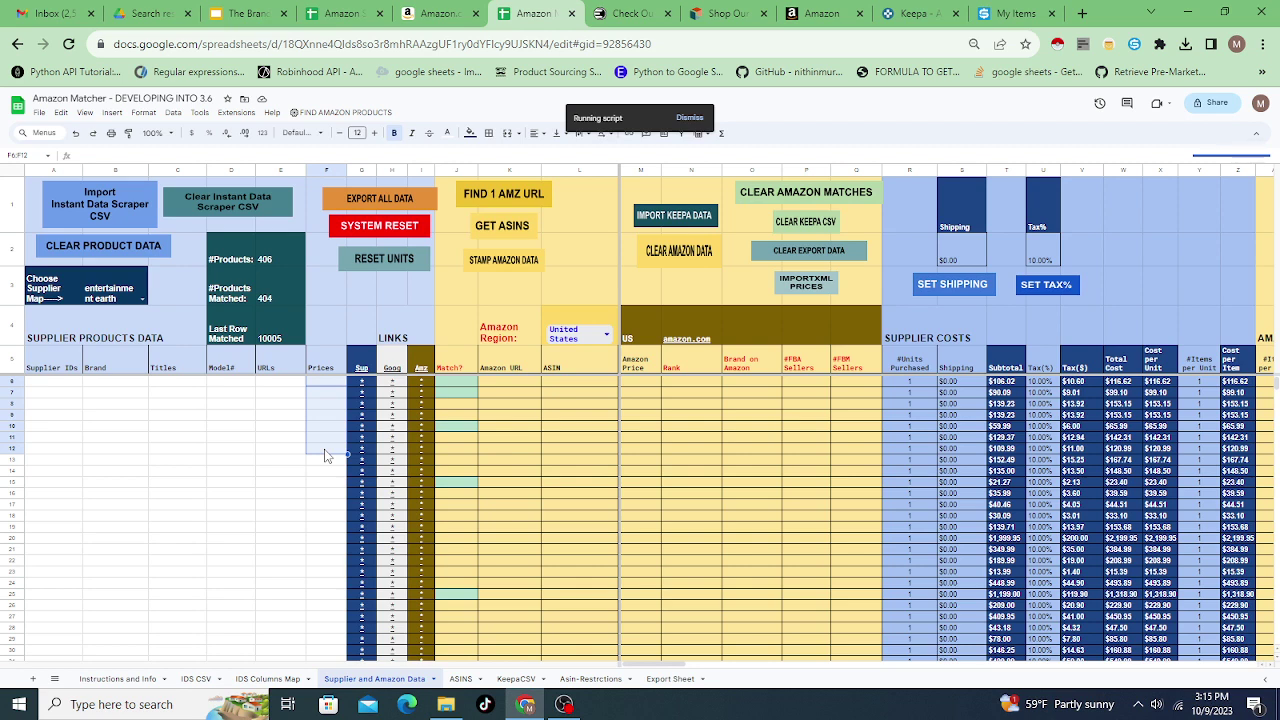
click(178, 390)
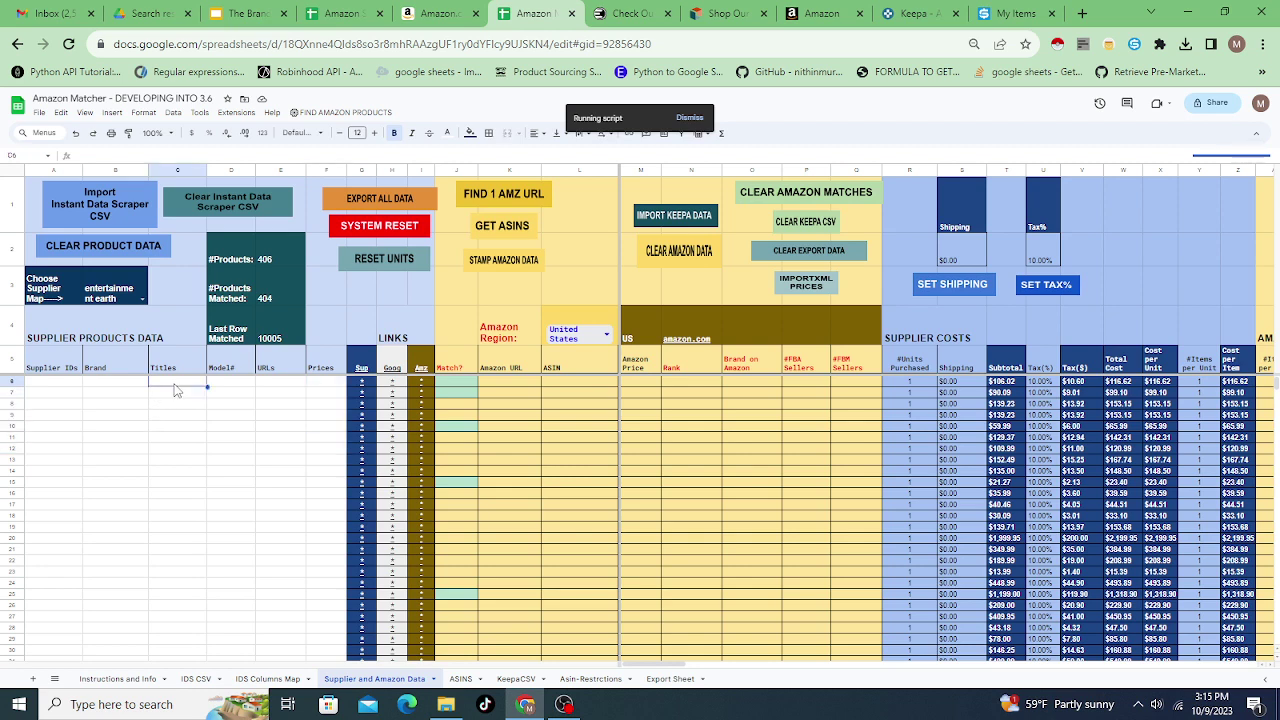
click(291, 386)
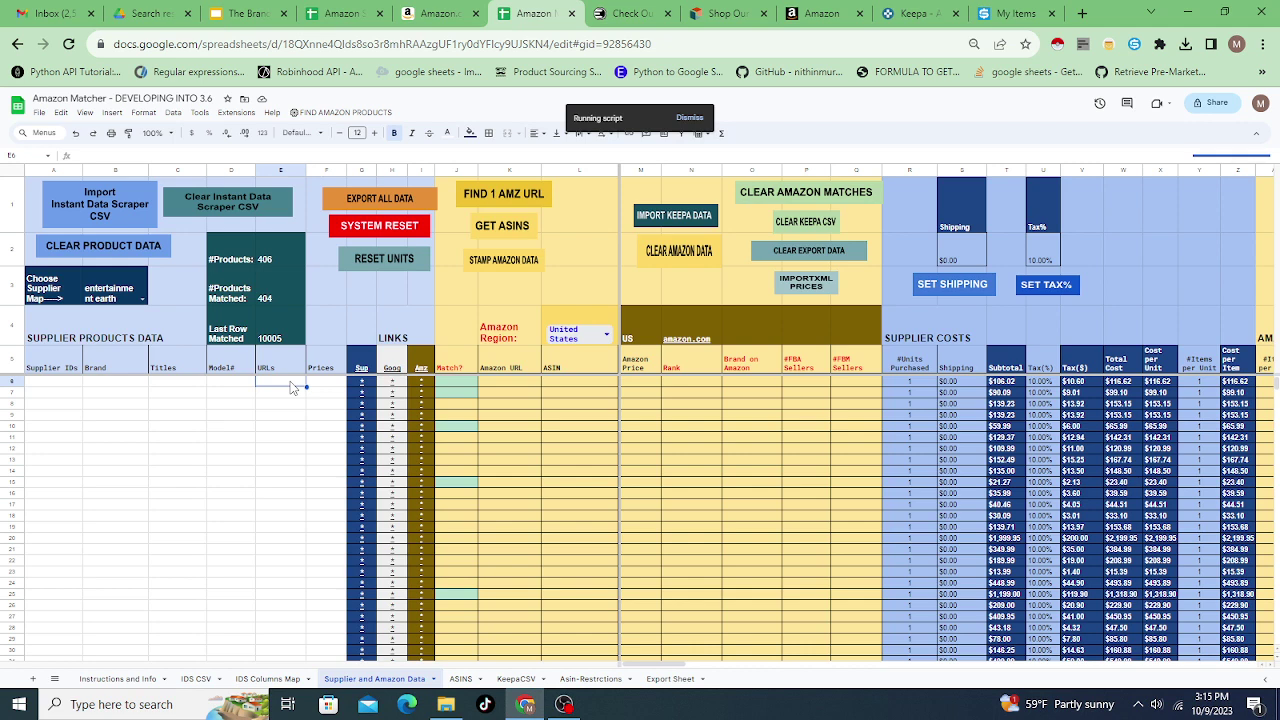
click(323, 388)
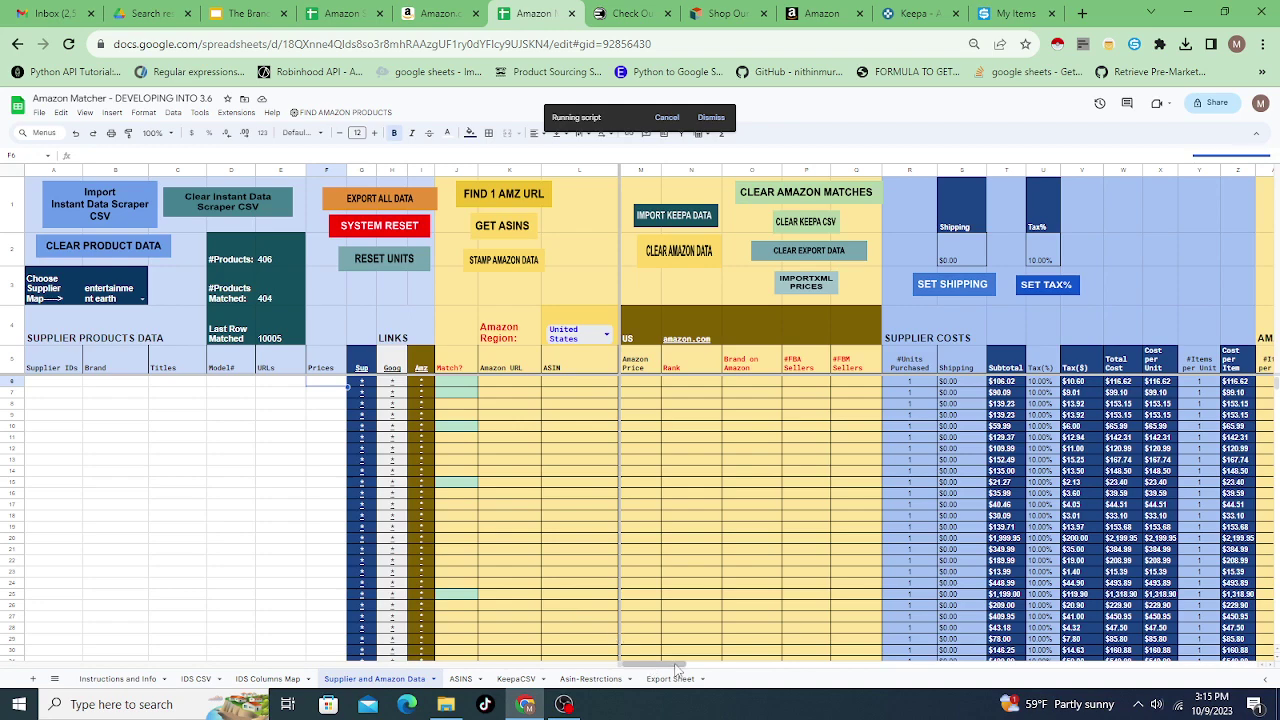
drag(675, 668, 640, 663)
click(756, 382)
click(808, 385)
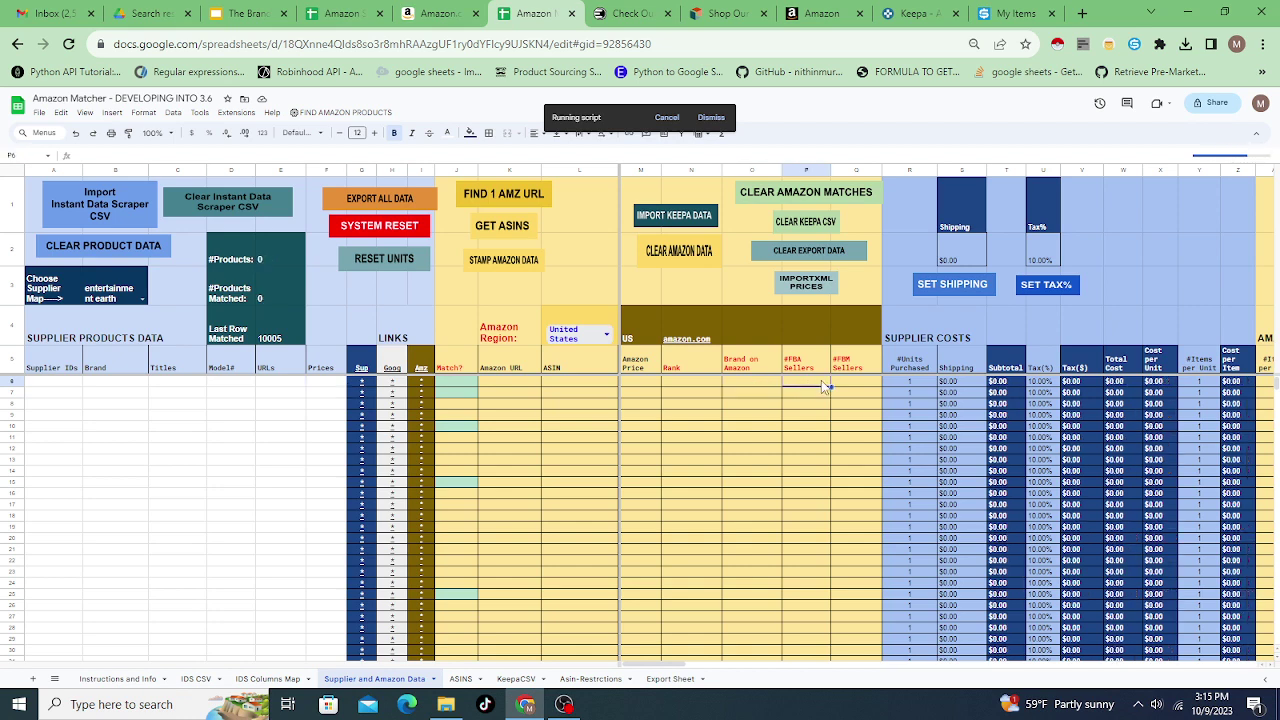
click(855, 388)
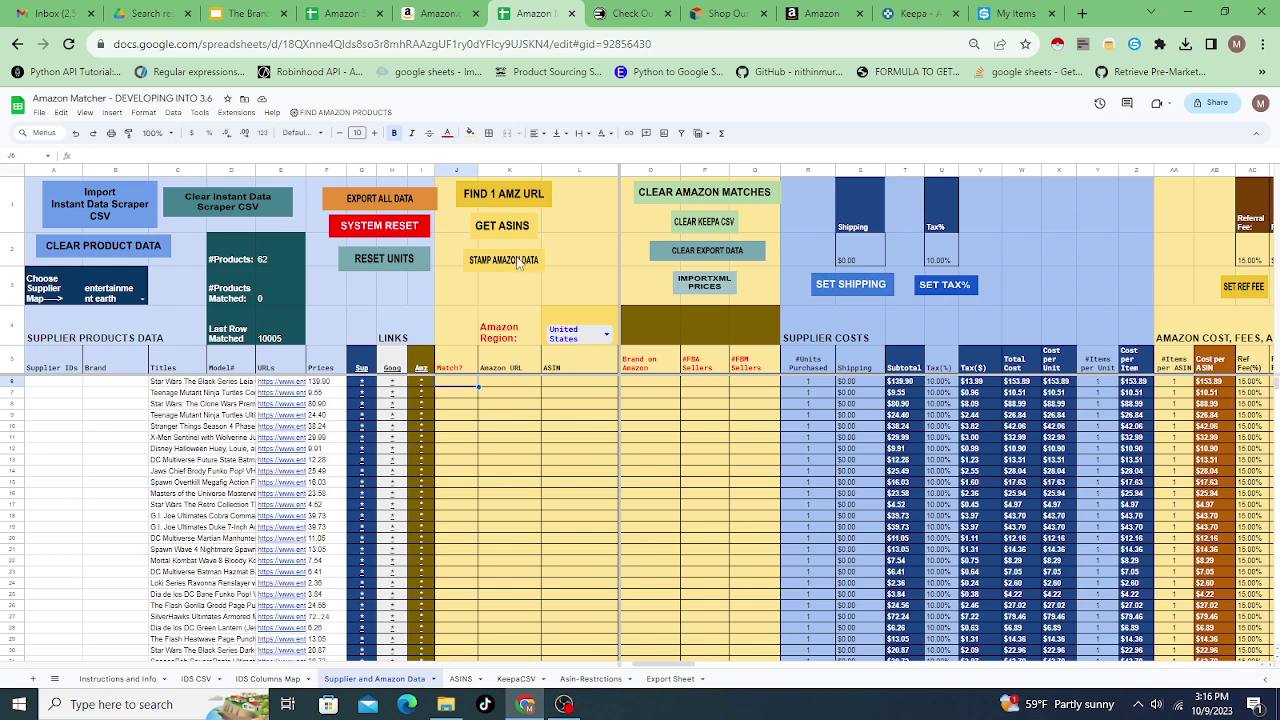
Start finding Amazon URLs for the imported supplier products, and check the ASIN column's first entry.
click(340, 112)
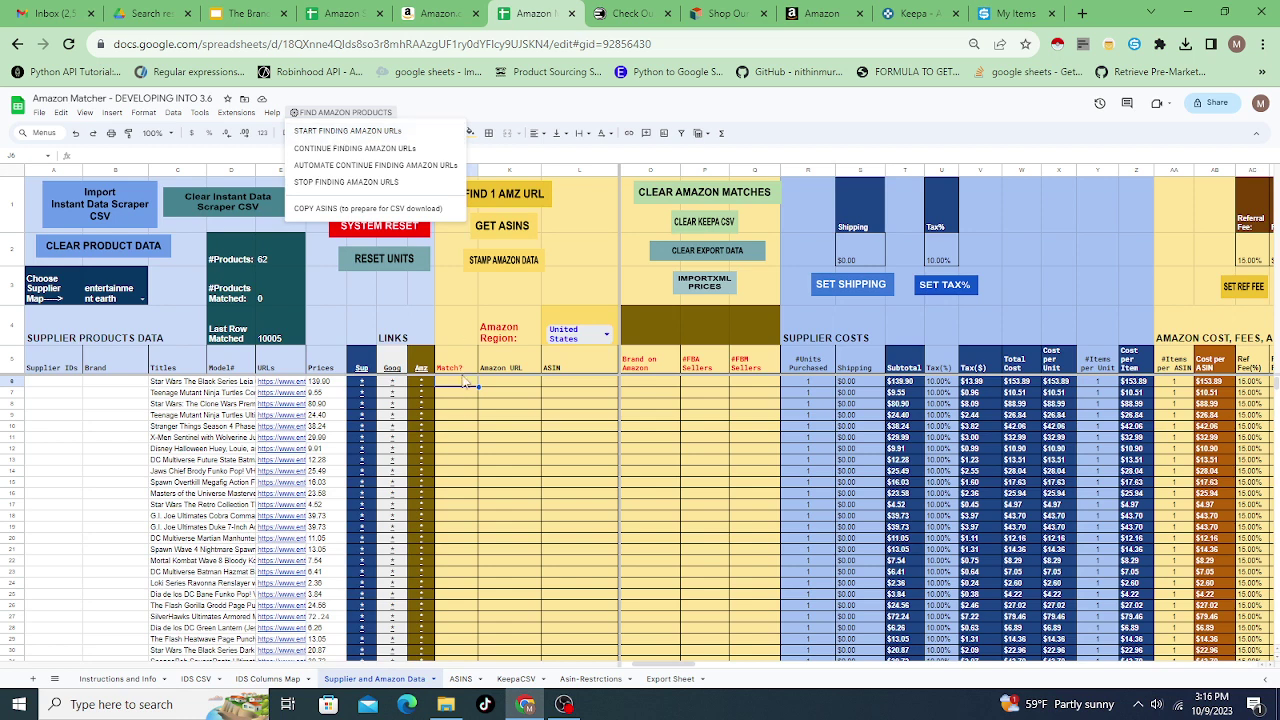
click(355, 133)
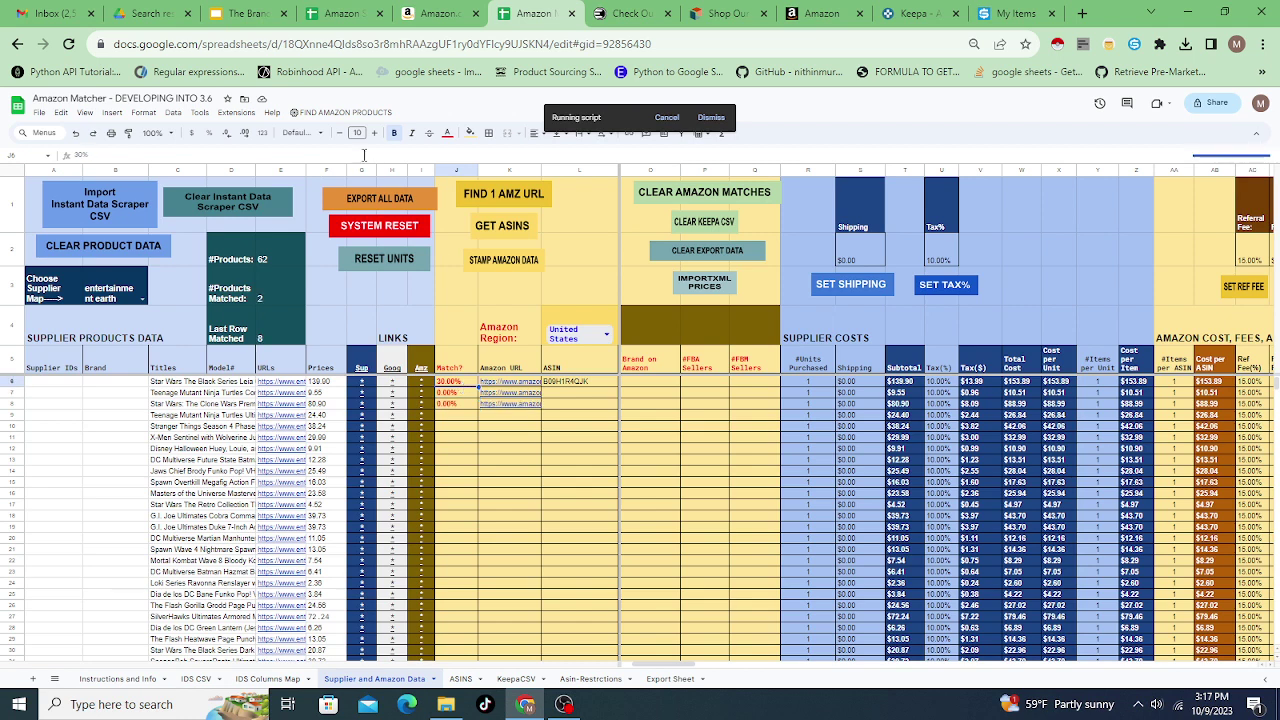
click(343, 114)
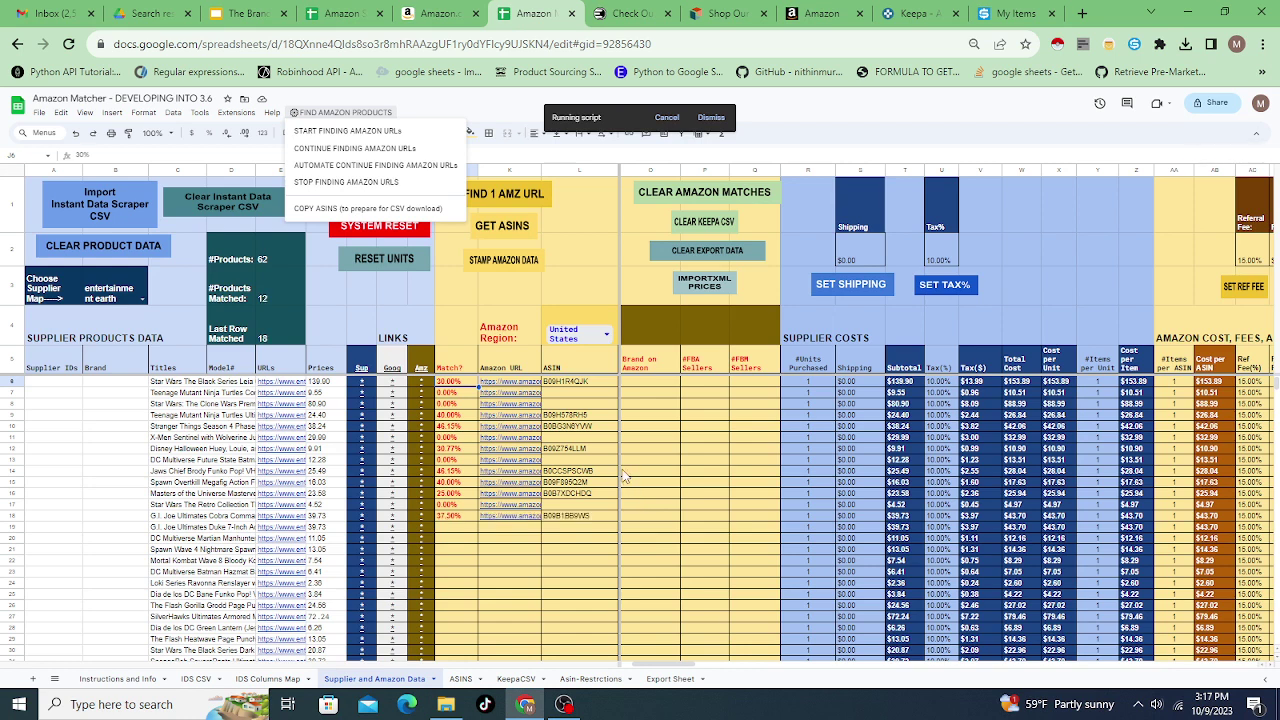
click(586, 385)
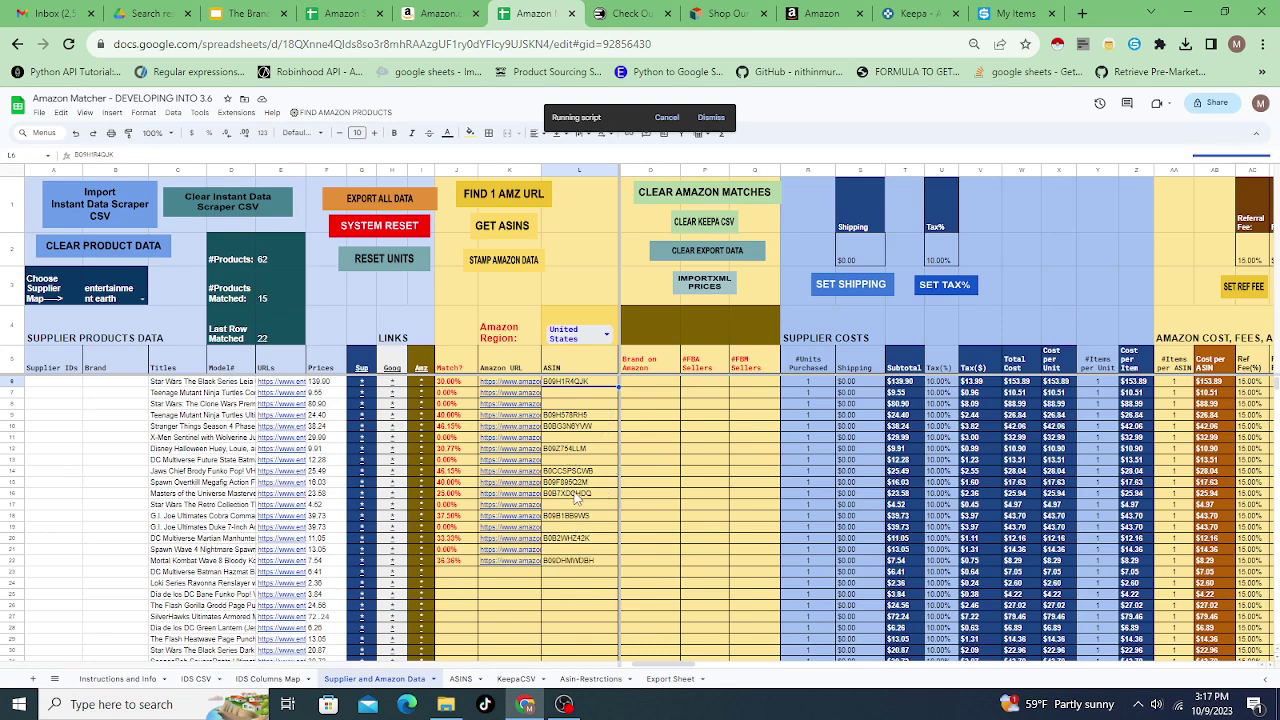
Examine the Match, Amazon URL and ASIN columns of the Supplier and Amazon Data sheet while the matching script runs.
scroll(577, 498, down, 1)
scroll(585, 495, up, 1)
mouse_move(511, 468)
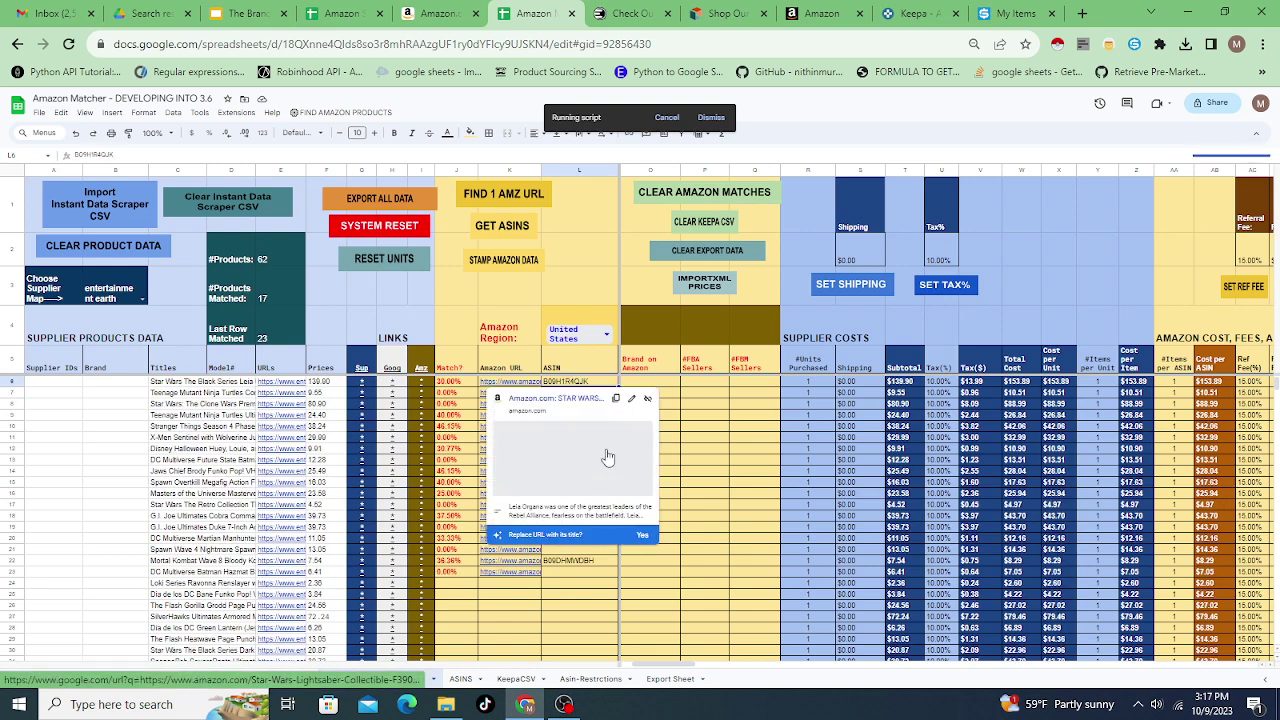
click(665, 385)
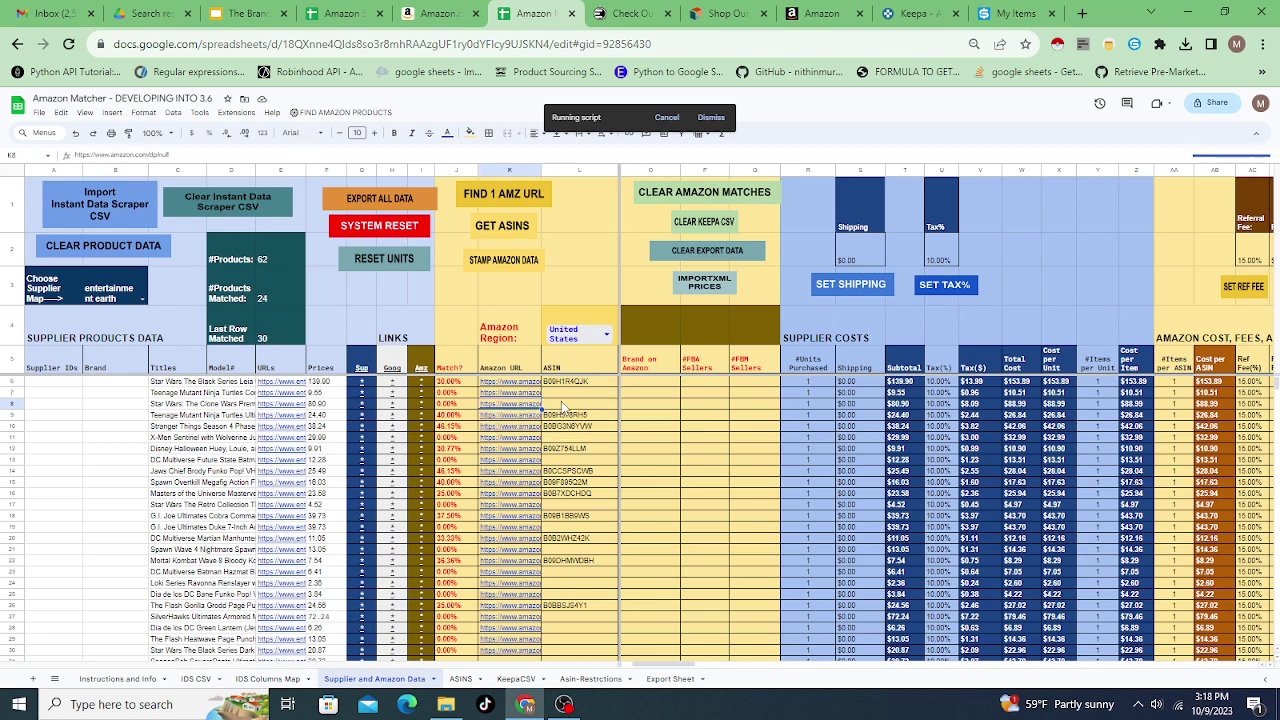
click(565, 395)
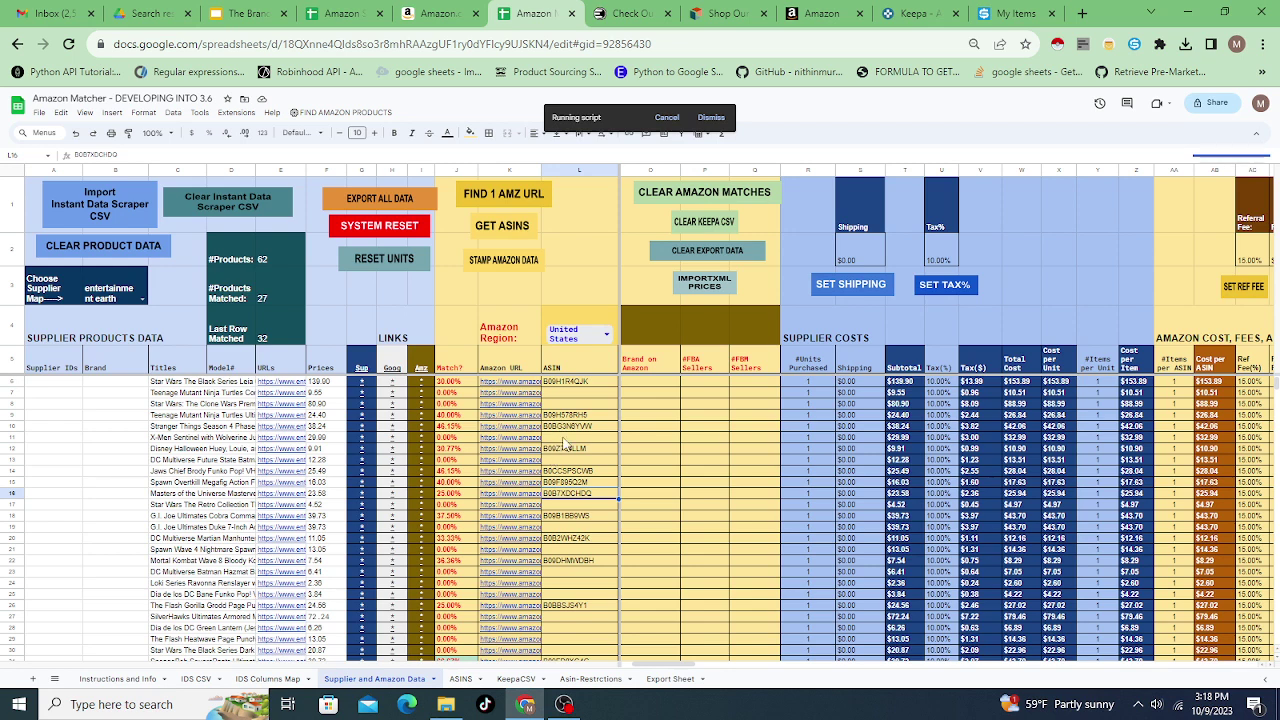
click(580, 385)
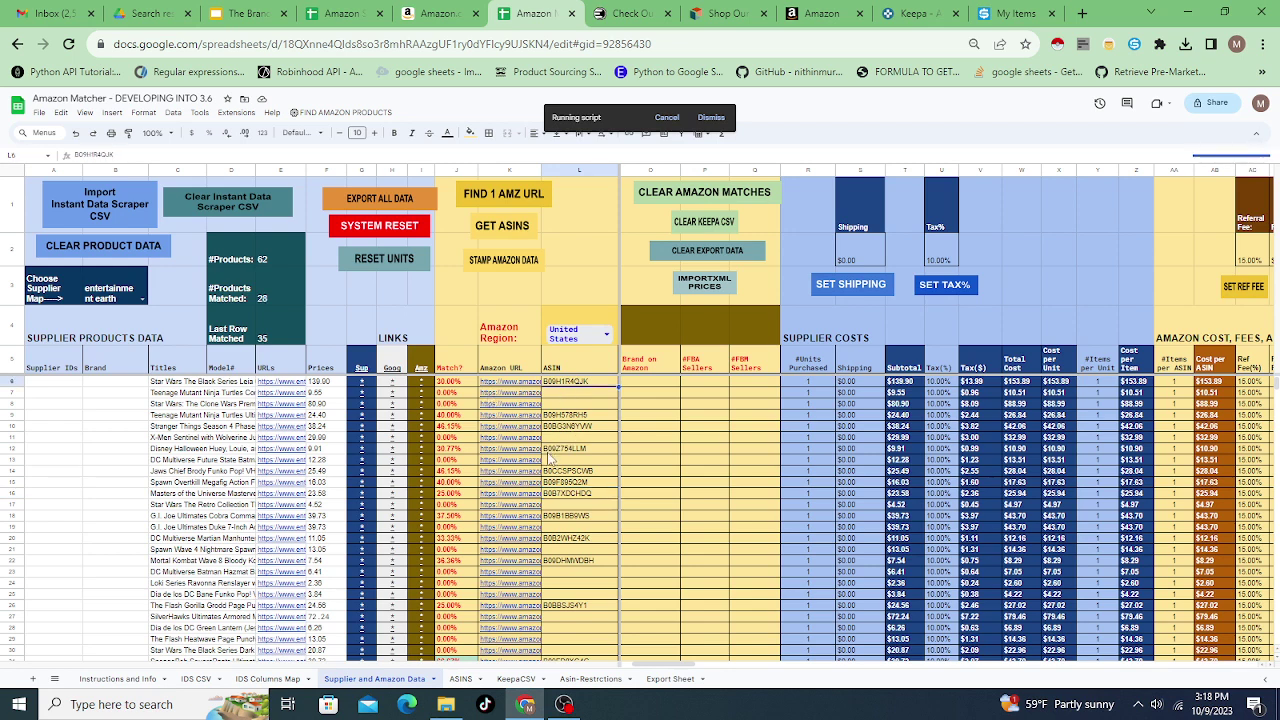
scroll(552, 461, down, 1)
scroll(553, 462, down, 5)
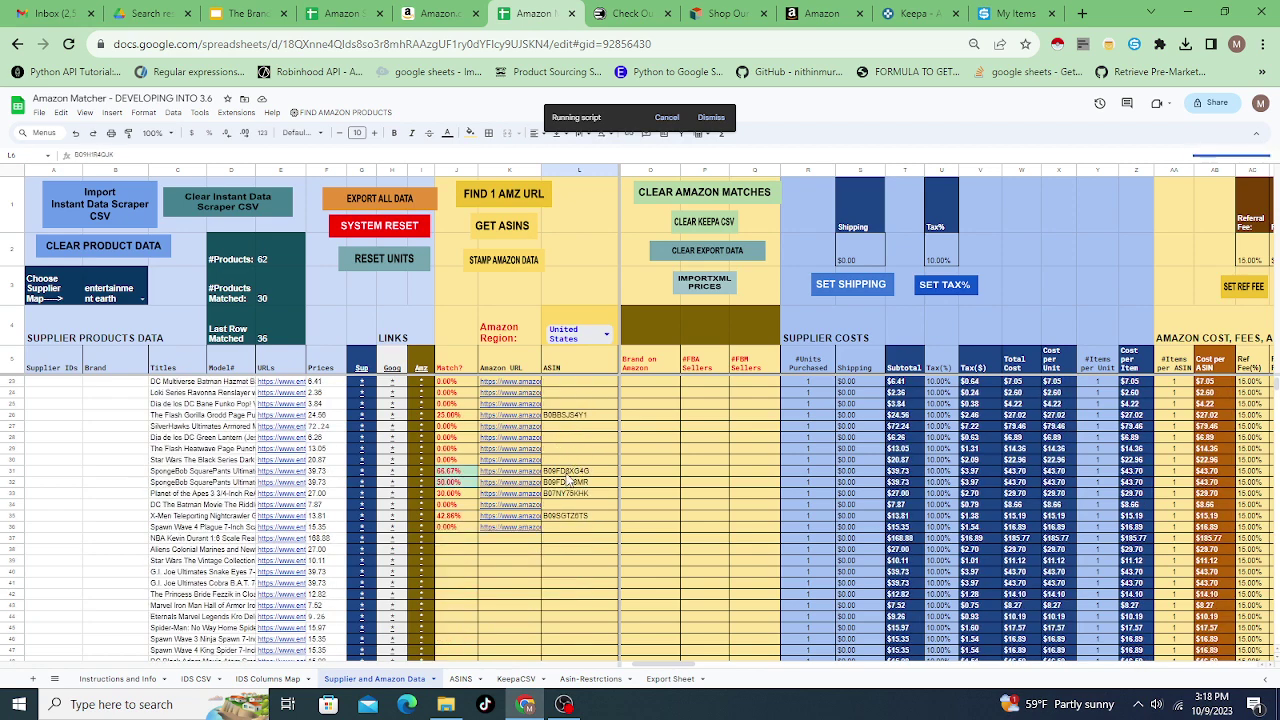
scroll(565, 492, up, 6)
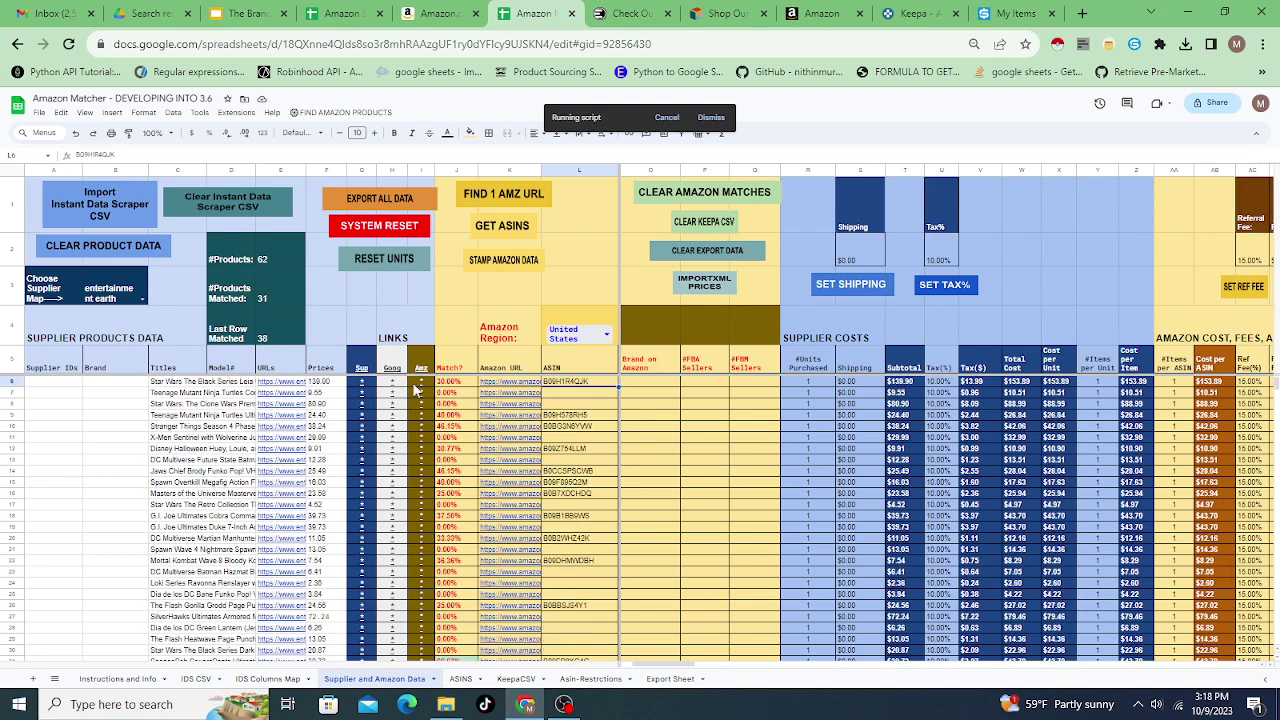
Preview the supplier and Amazon links of the first product in row 6, and open its Entertainment Earth product page.
click(369, 385)
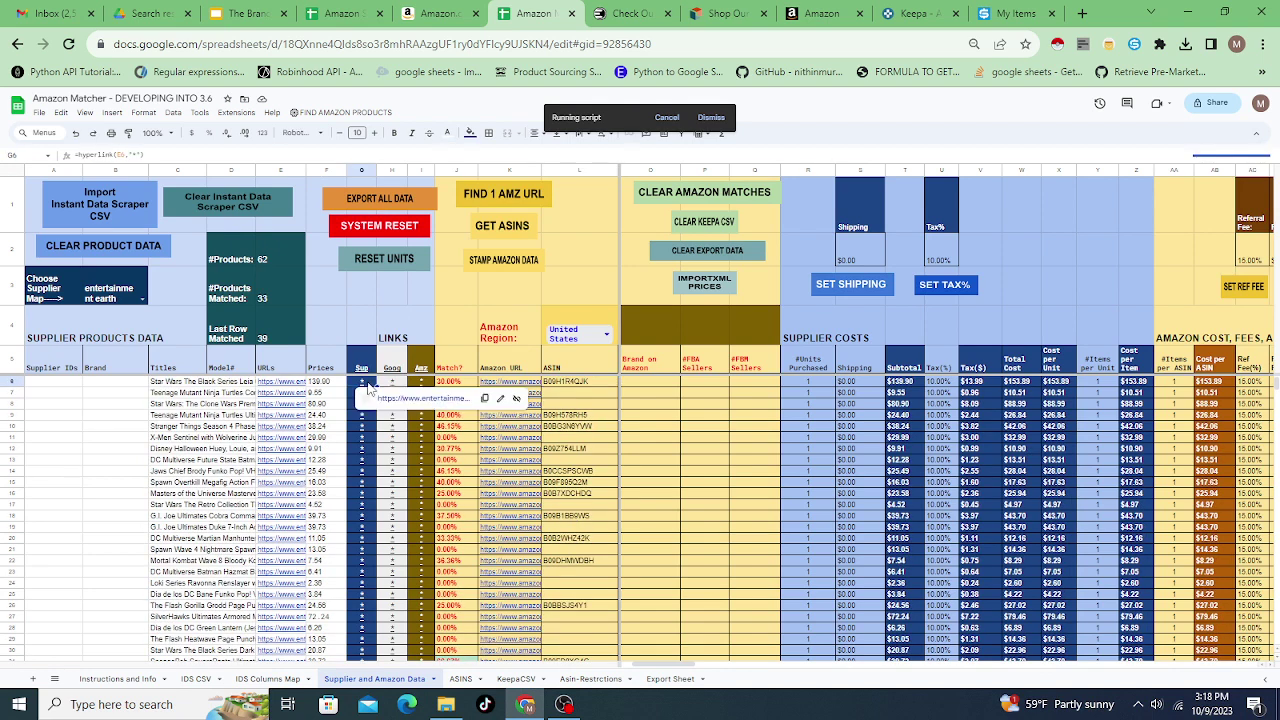
click(424, 384)
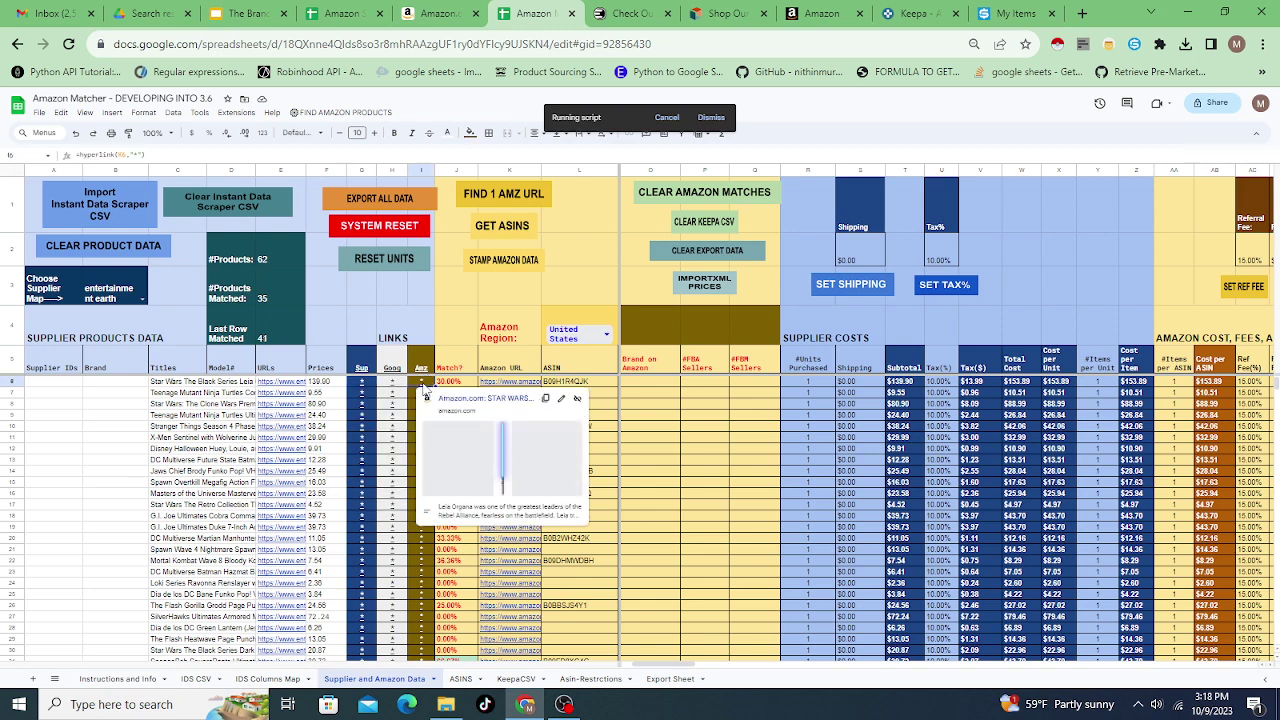
click(363, 385)
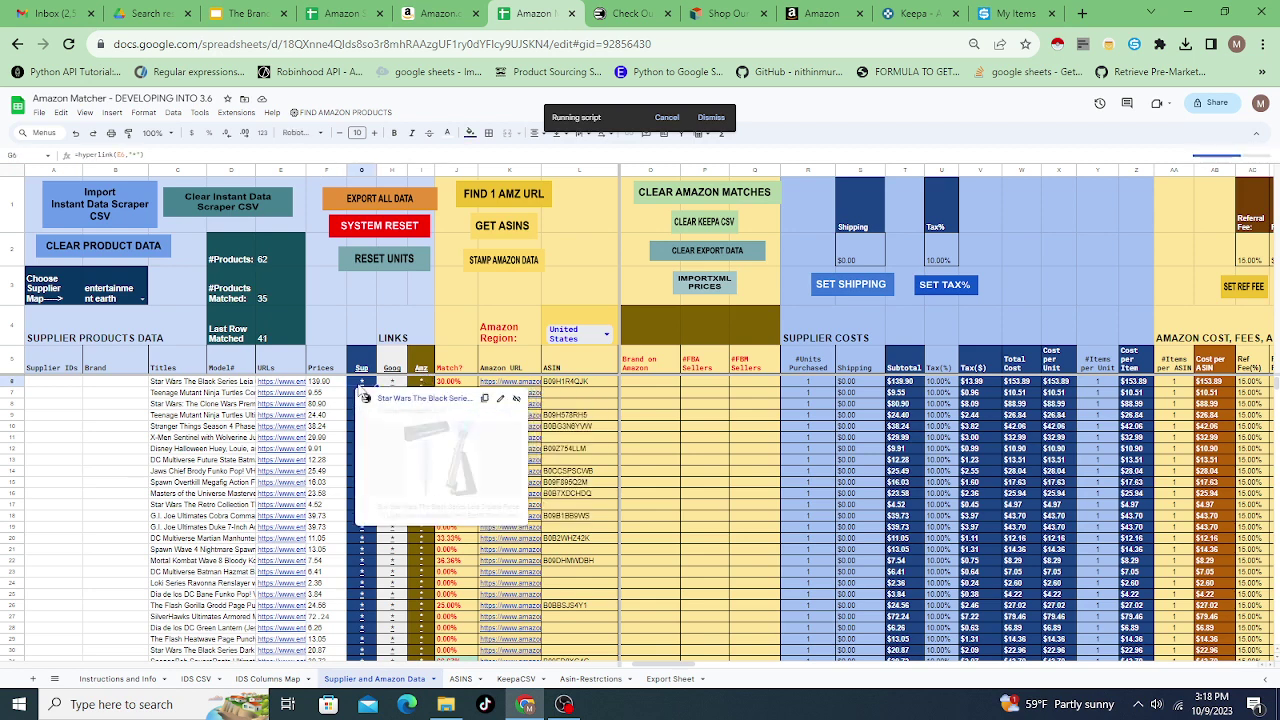
click(424, 384)
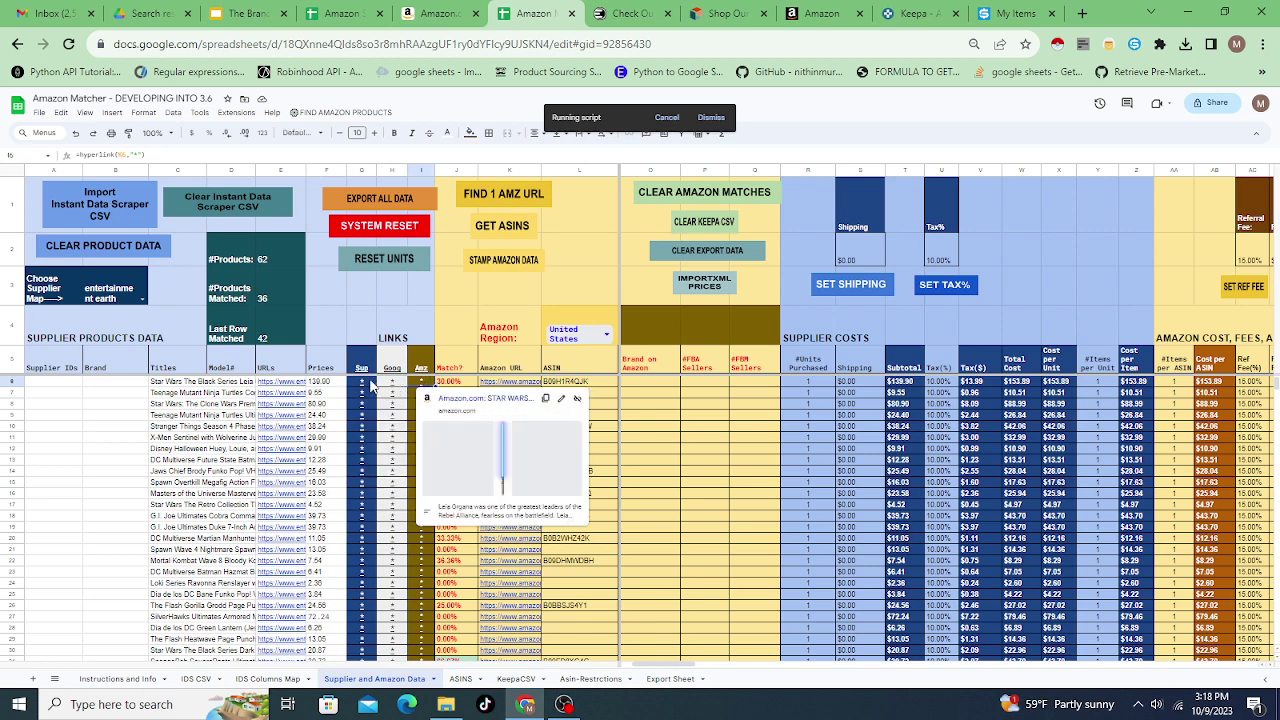
click(363, 386)
click(386, 404)
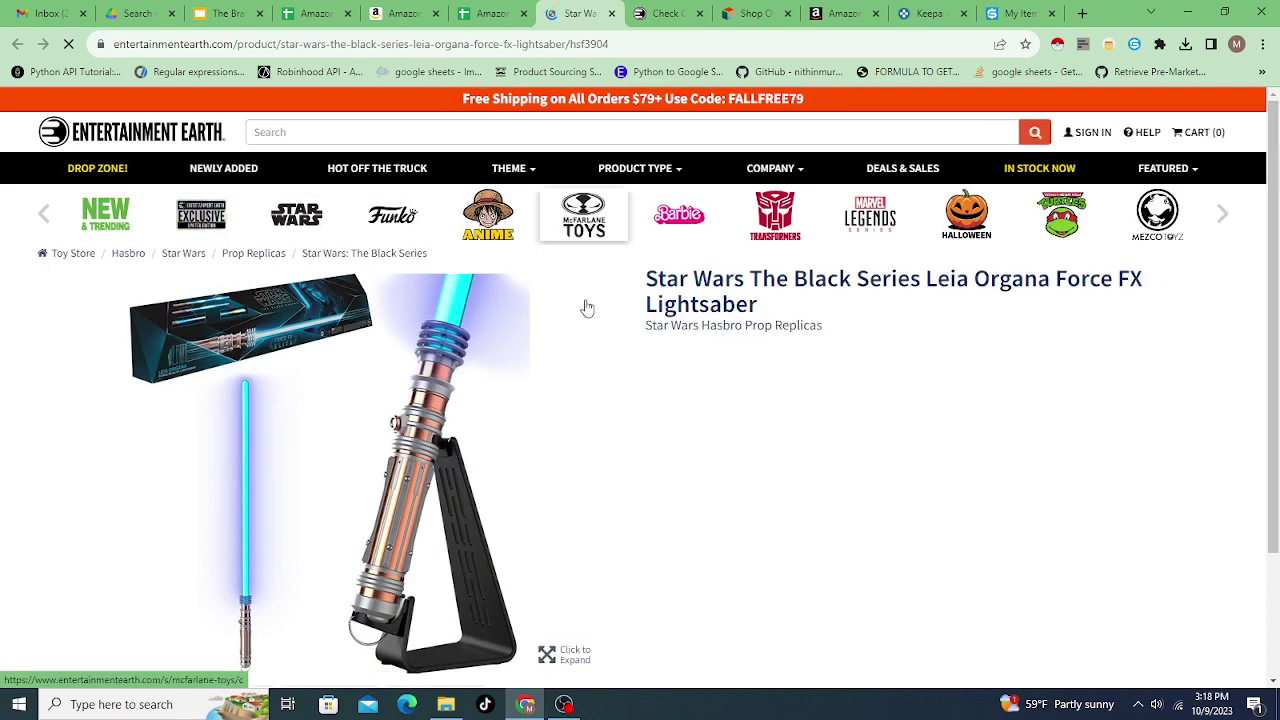
Open the first product's Amazon listing from the spreadsheet, and place the Entertainment Earth page's tab directly before it.
click(490, 13)
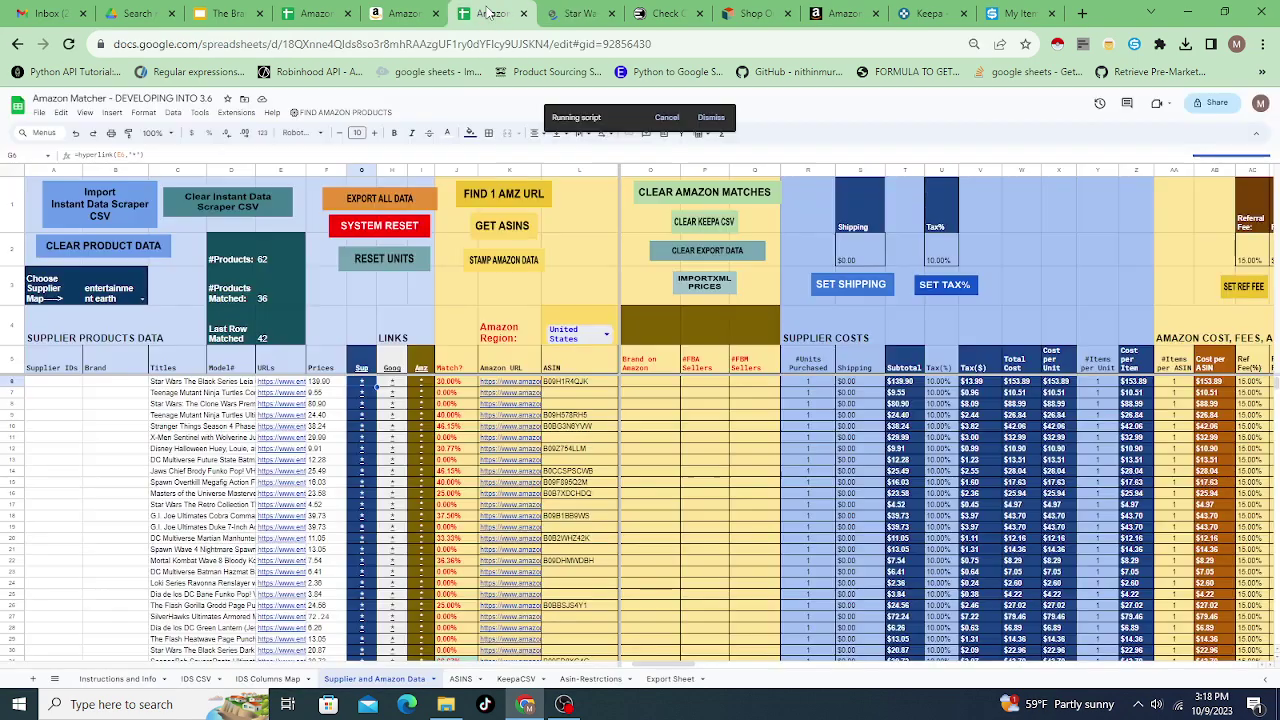
click(422, 384)
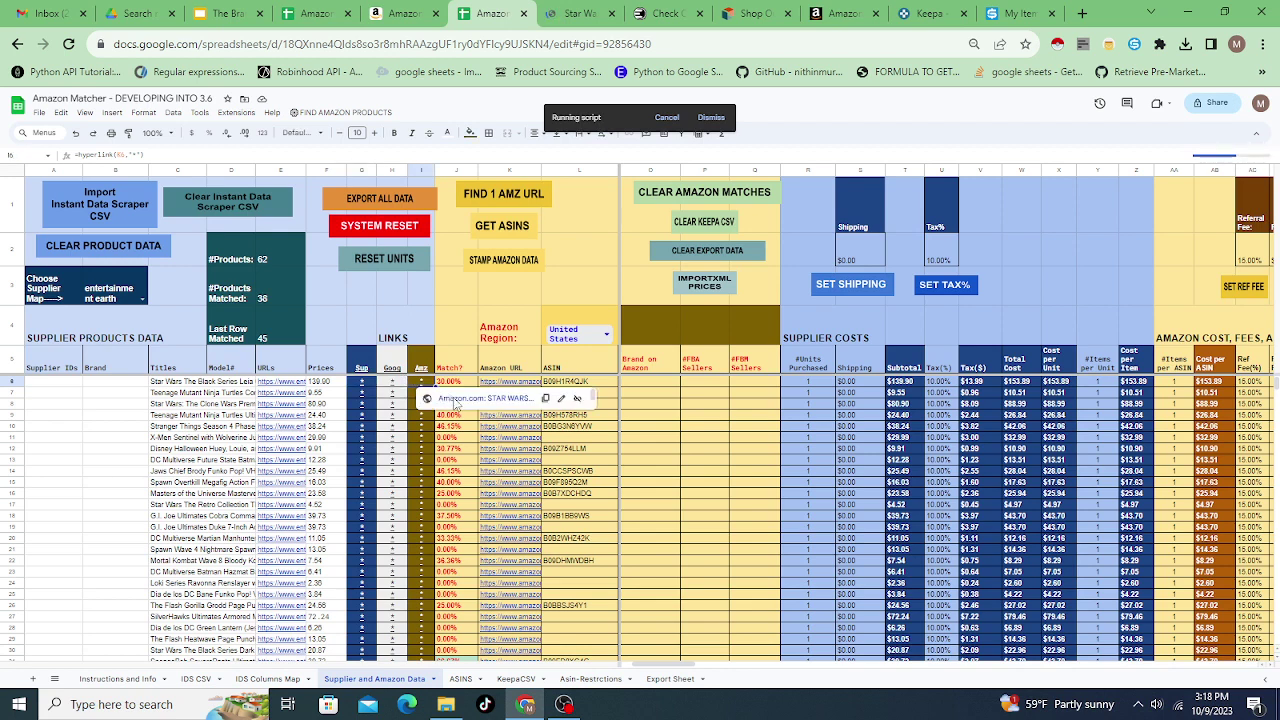
click(455, 400)
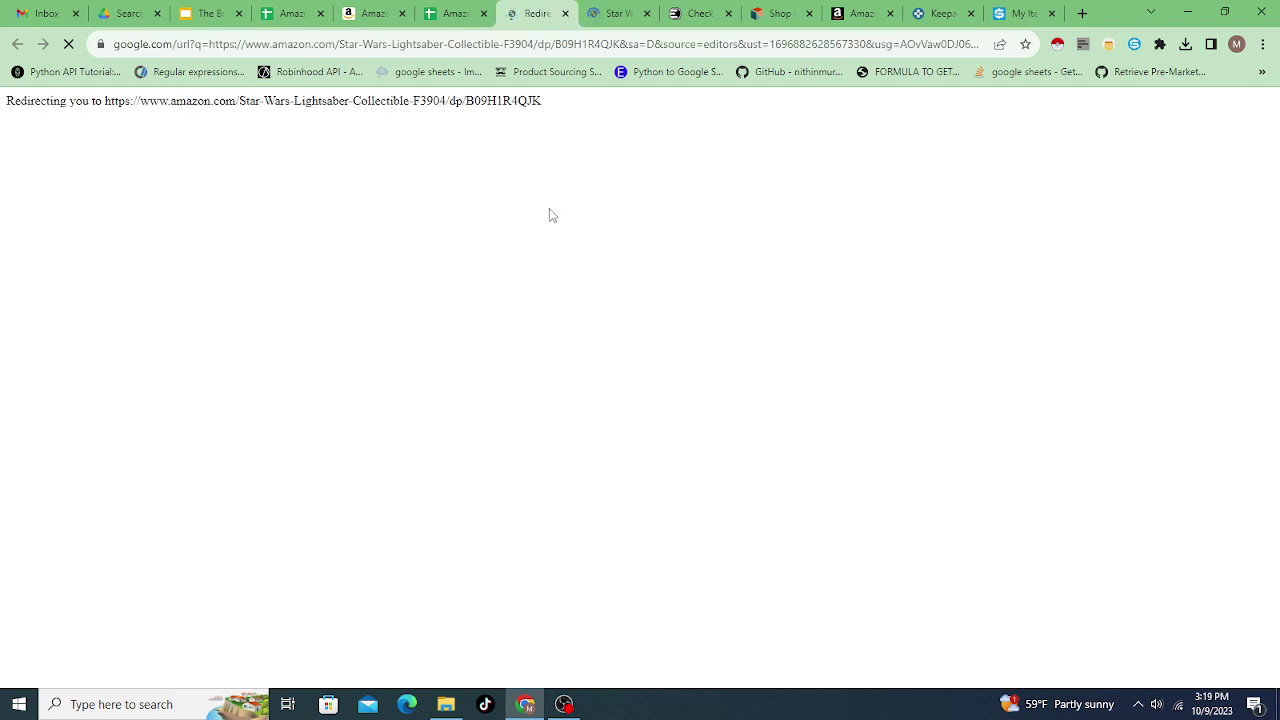
click(601, 15)
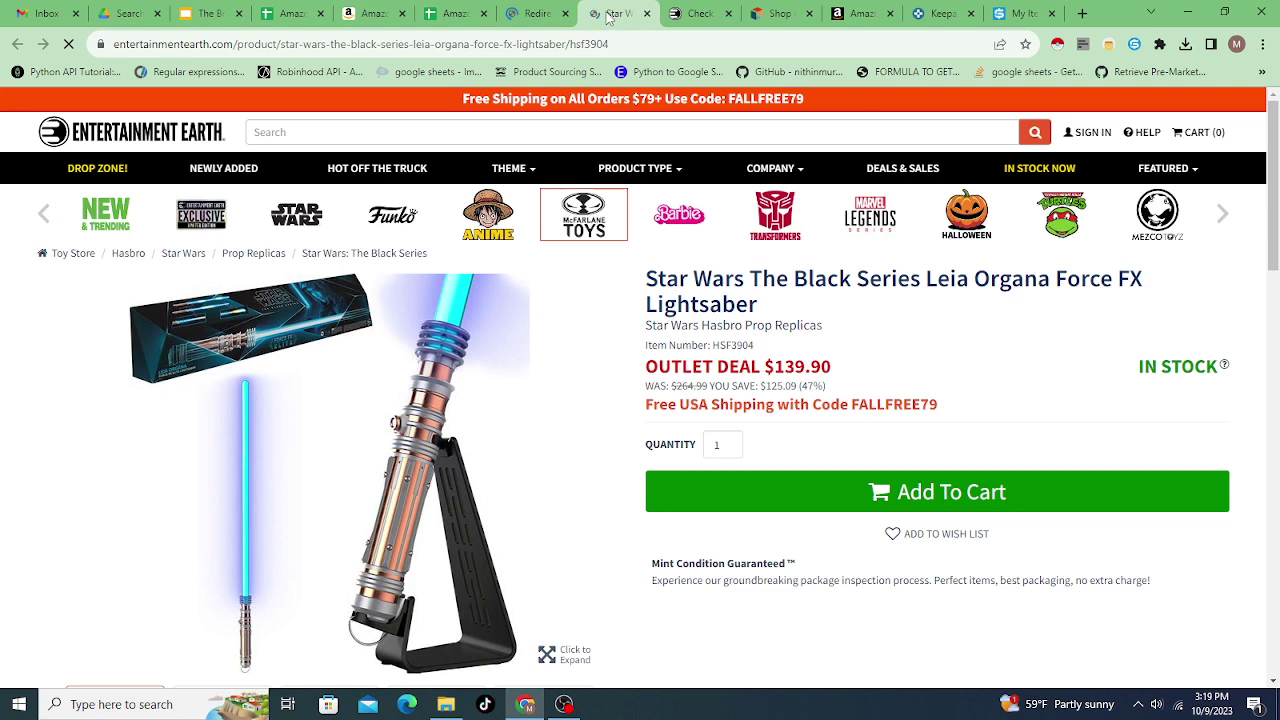
drag(610, 15, 540, 15)
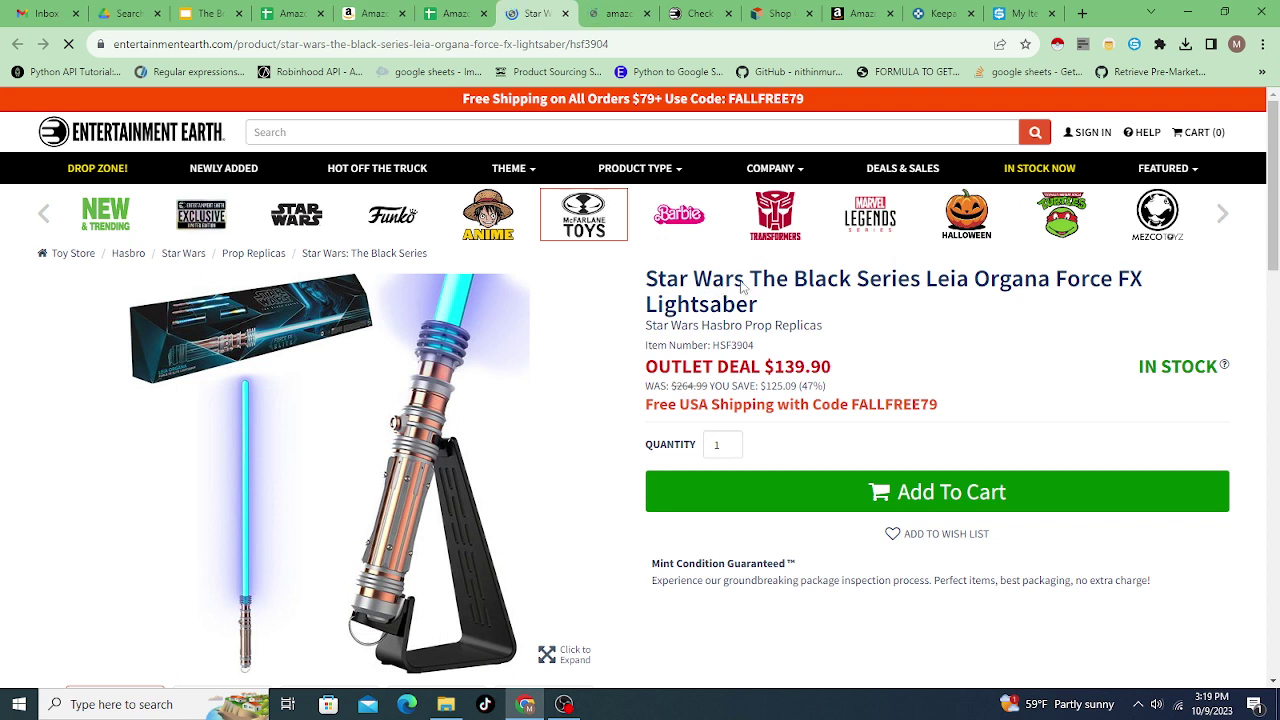
Compare the Leia Organa lightsaber's title and model number on both sites, highlighting "F3904" in the supplier's item number.
click(605, 12)
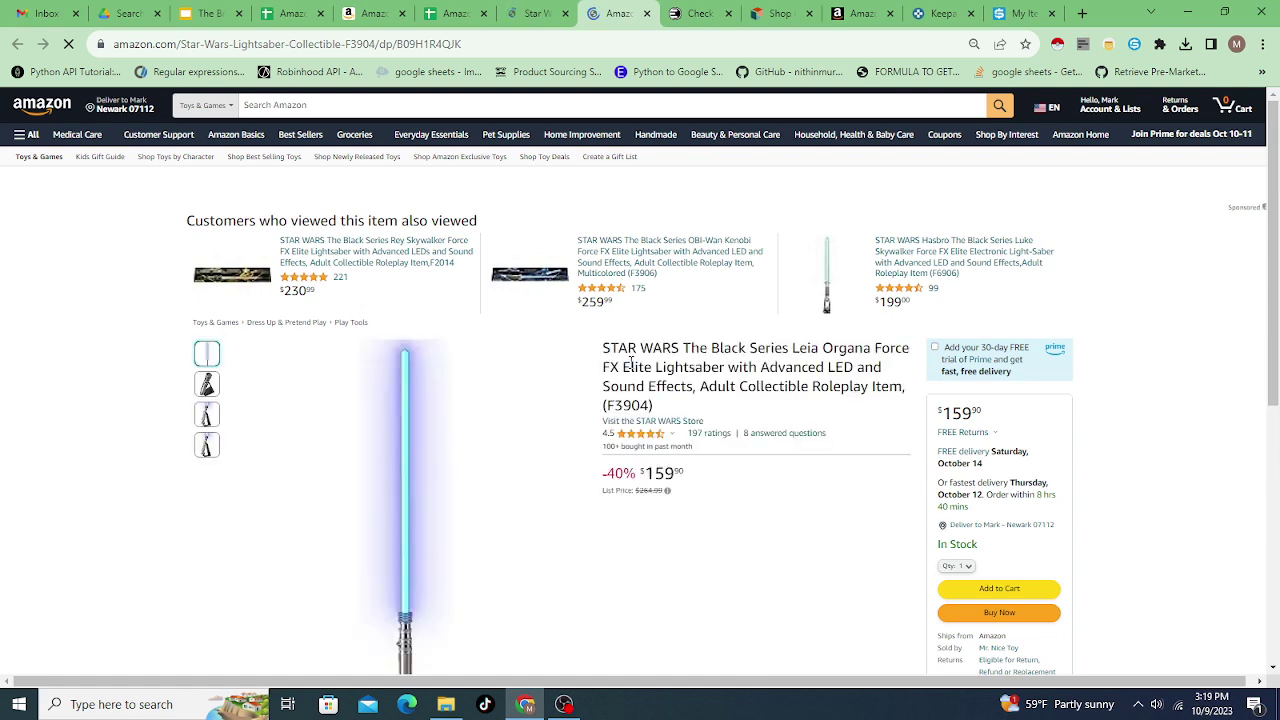
scroll(631, 362, down, 1)
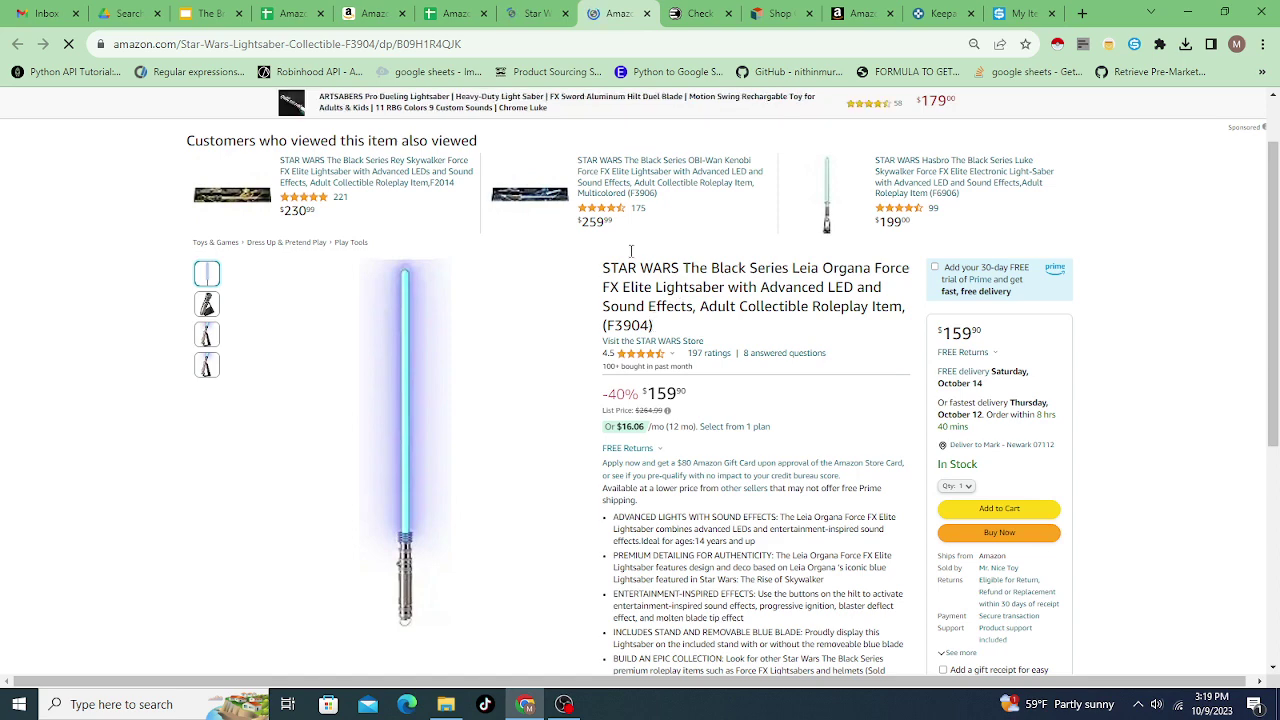
click(533, 12)
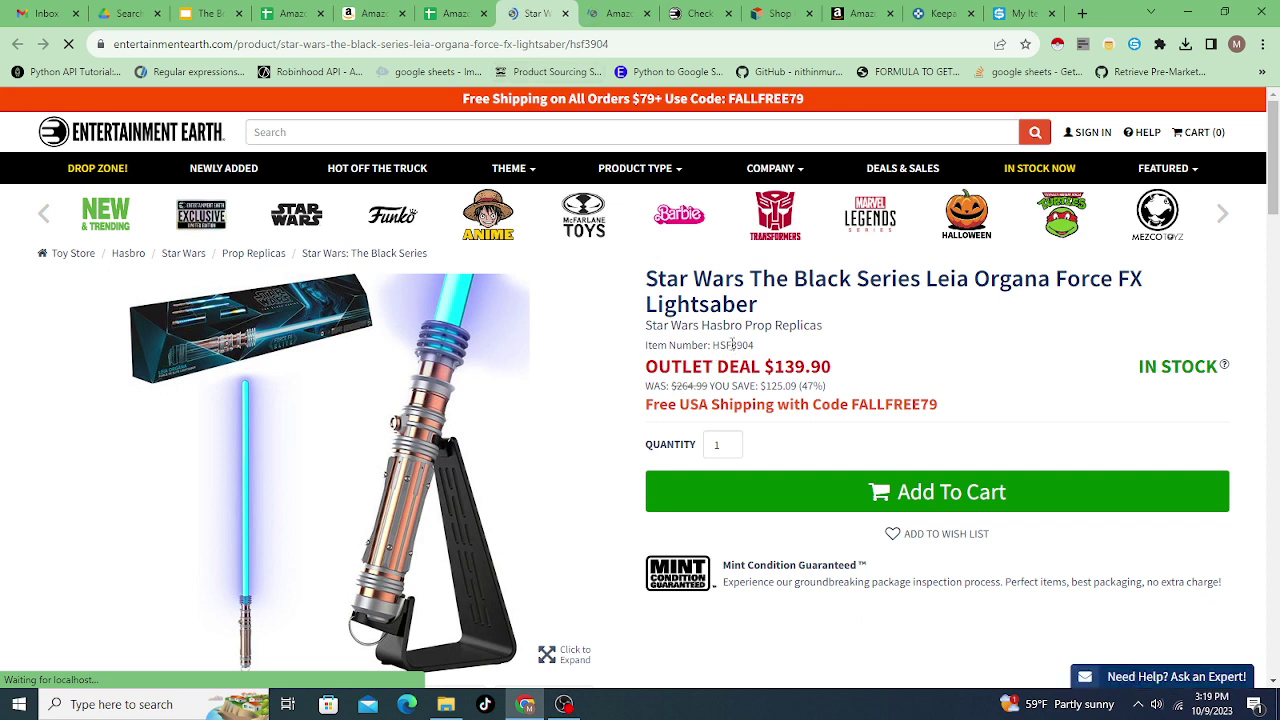
drag(727, 344, 754, 346)
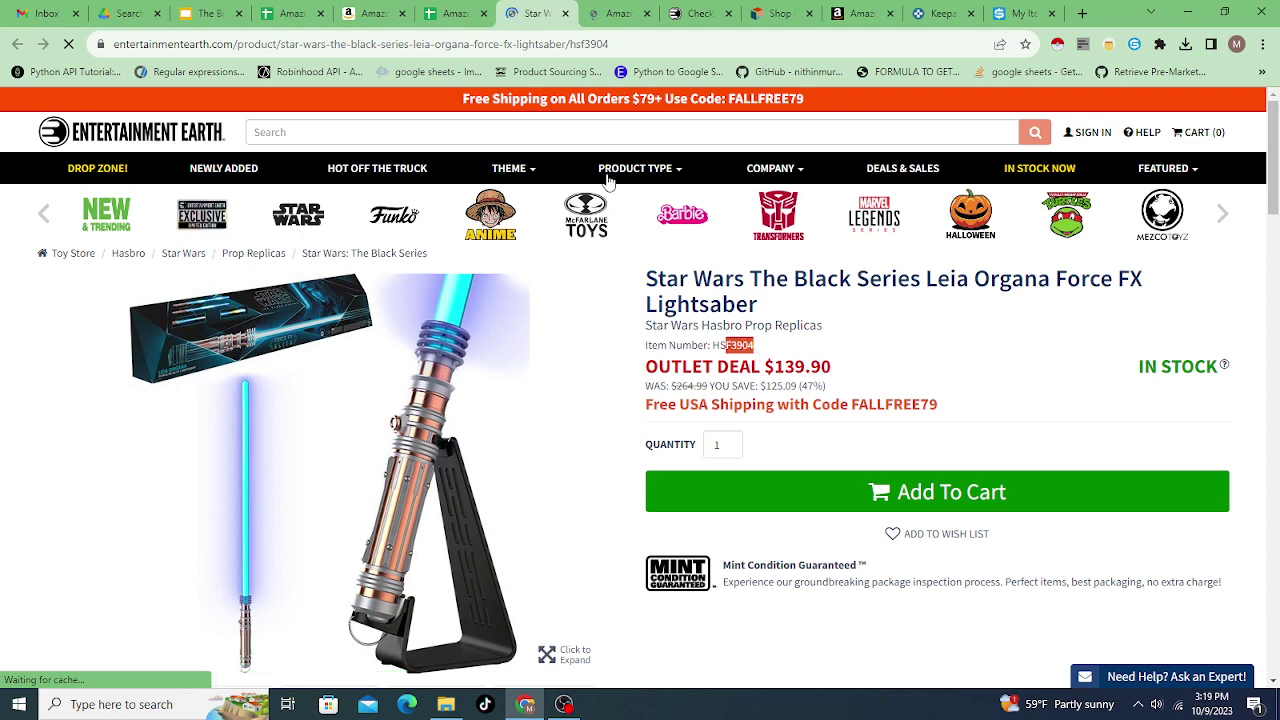
click(612, 14)
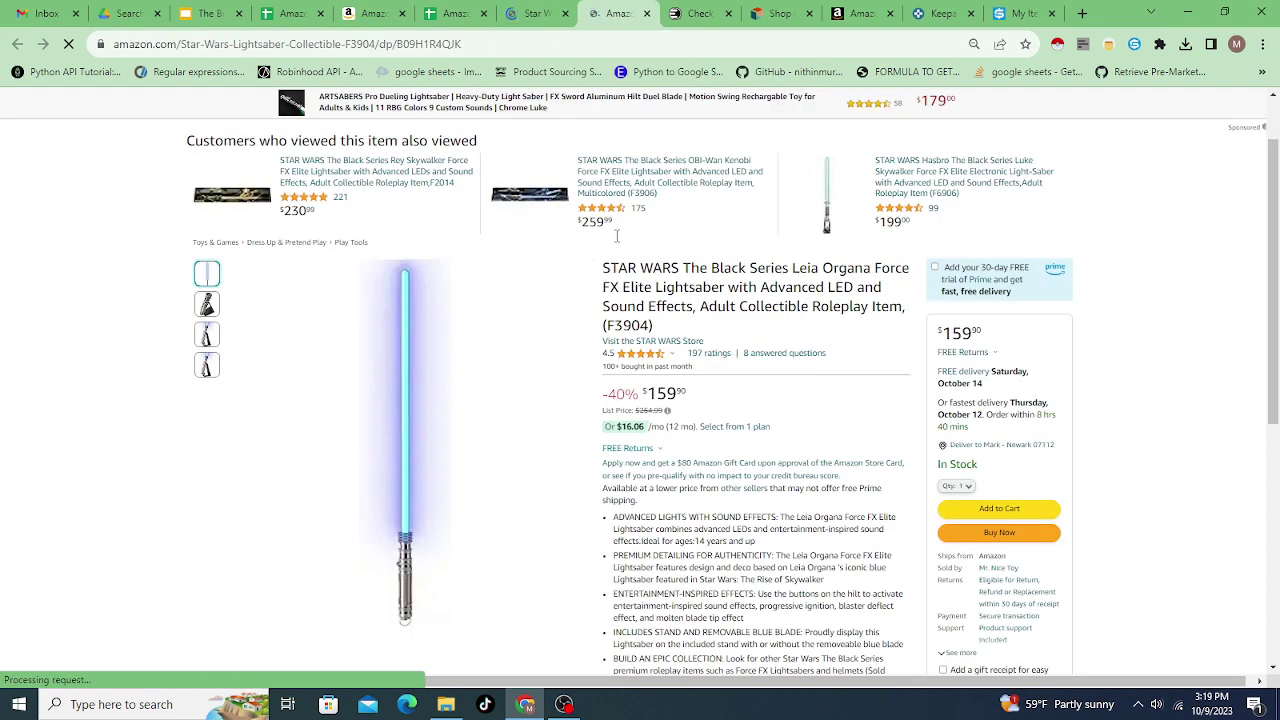
scroll(610, 368, down, 1)
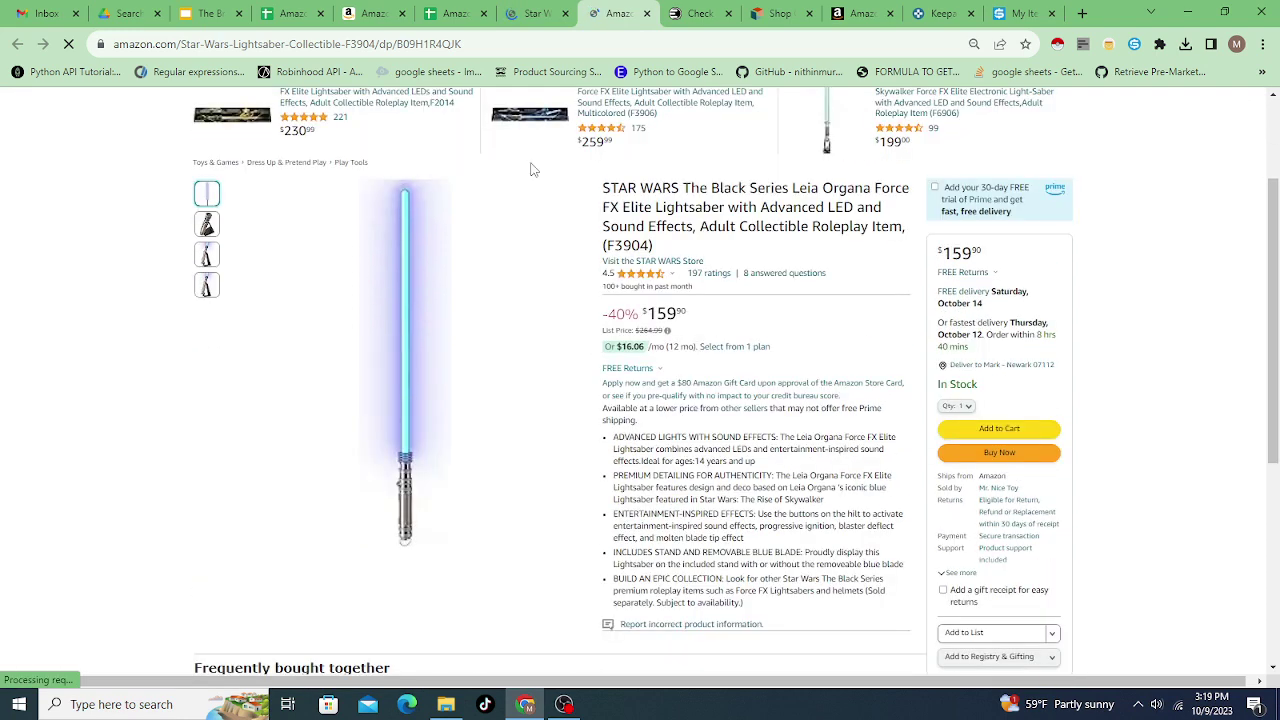
Examine the lightsaber's image thumbnails and description on the Entertainment Earth page.
click(514, 14)
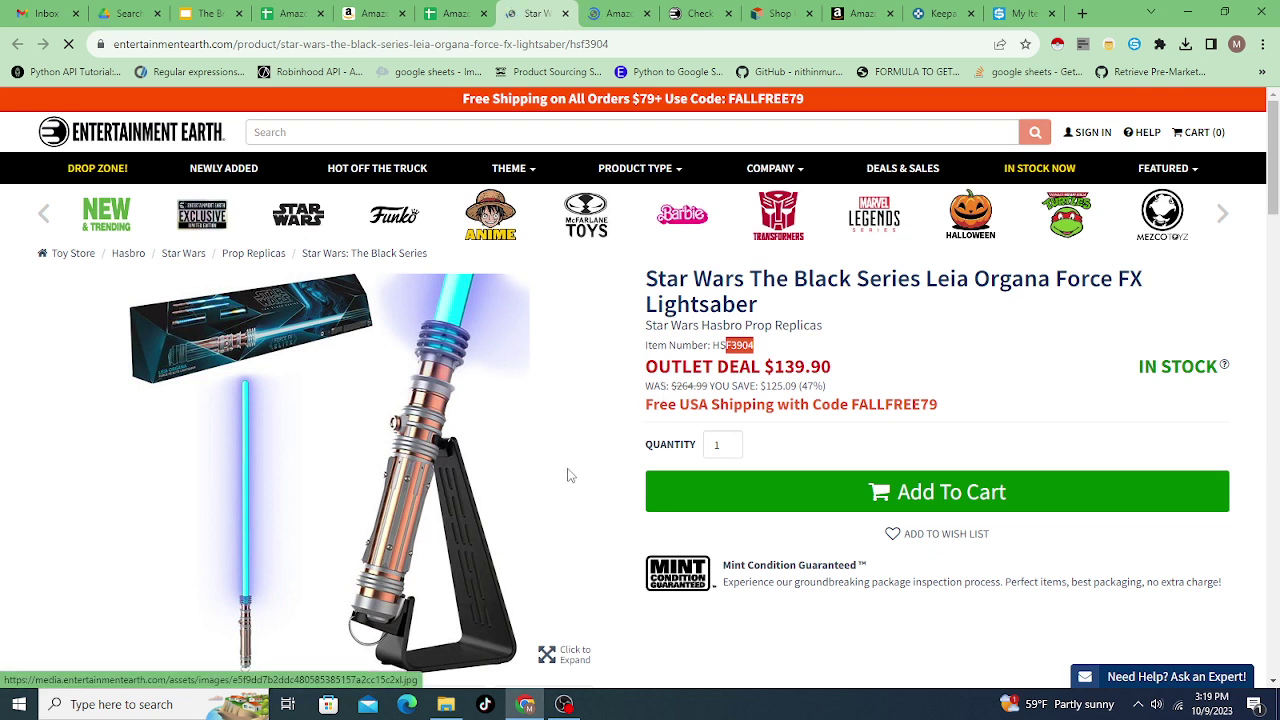
scroll(584, 380, down, 1)
scroll(572, 335, down, 1)
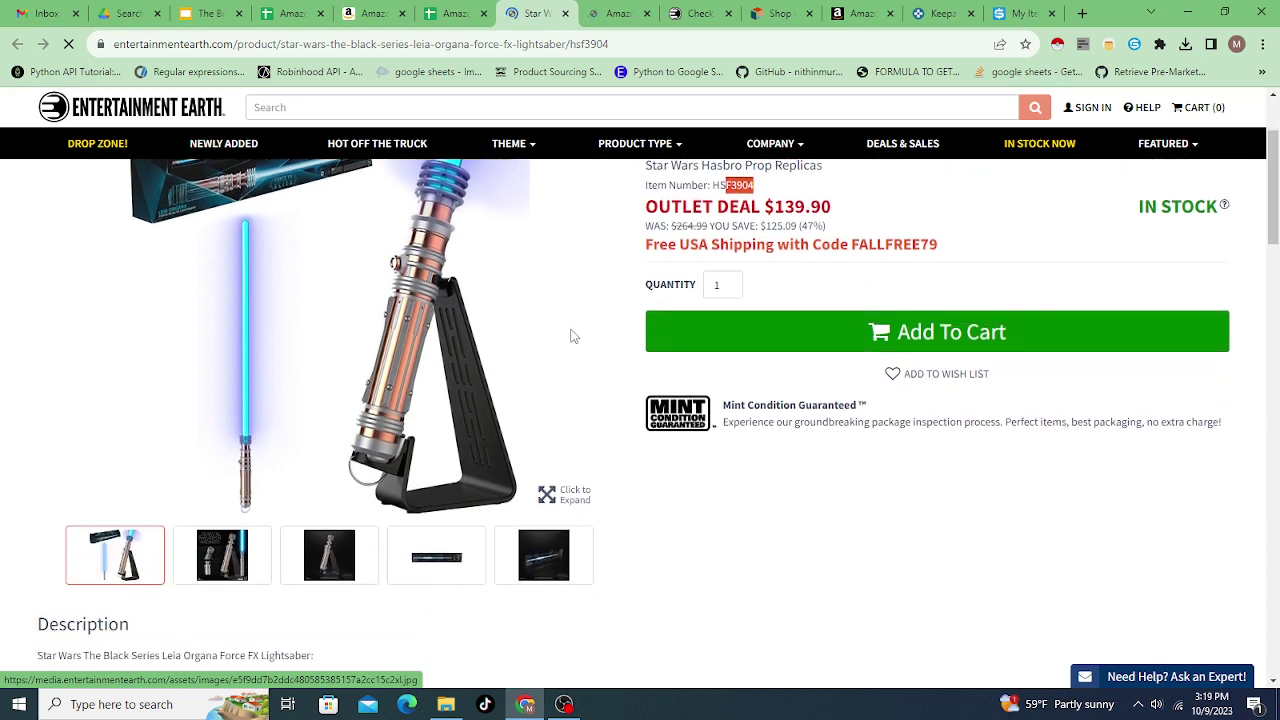
scroll(572, 336, down, 1)
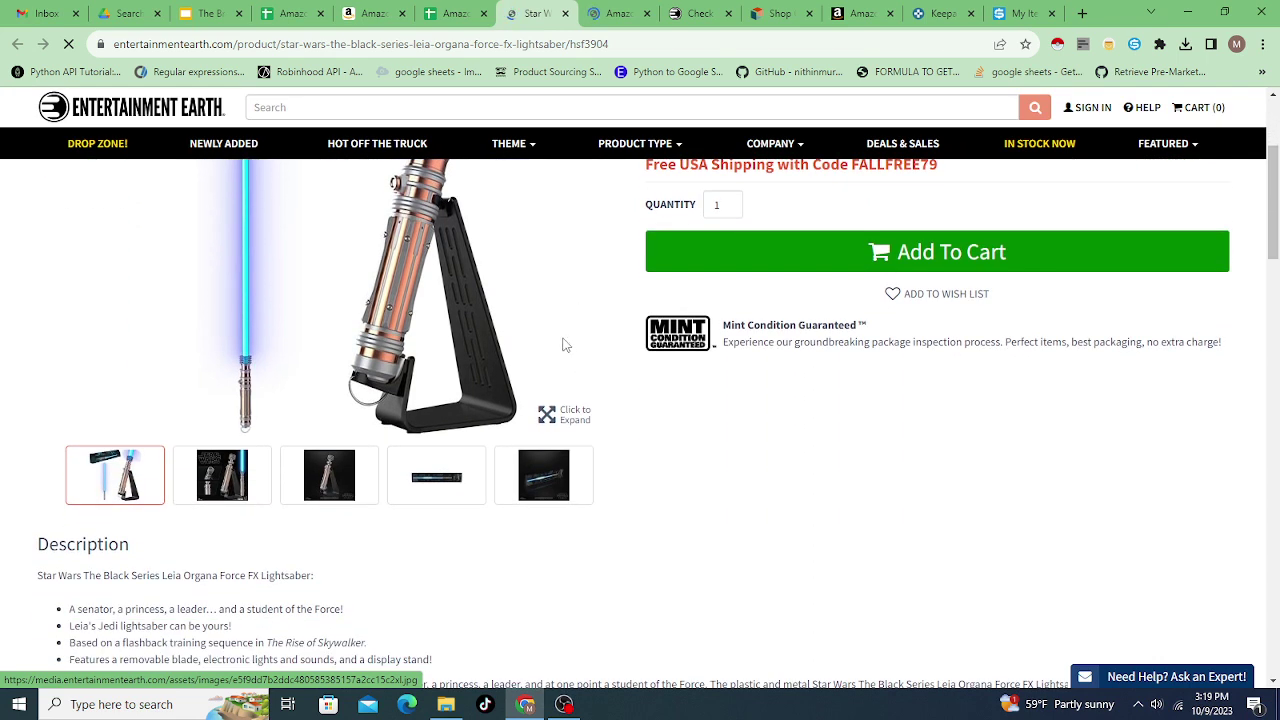
scroll(560, 372, down, 2)
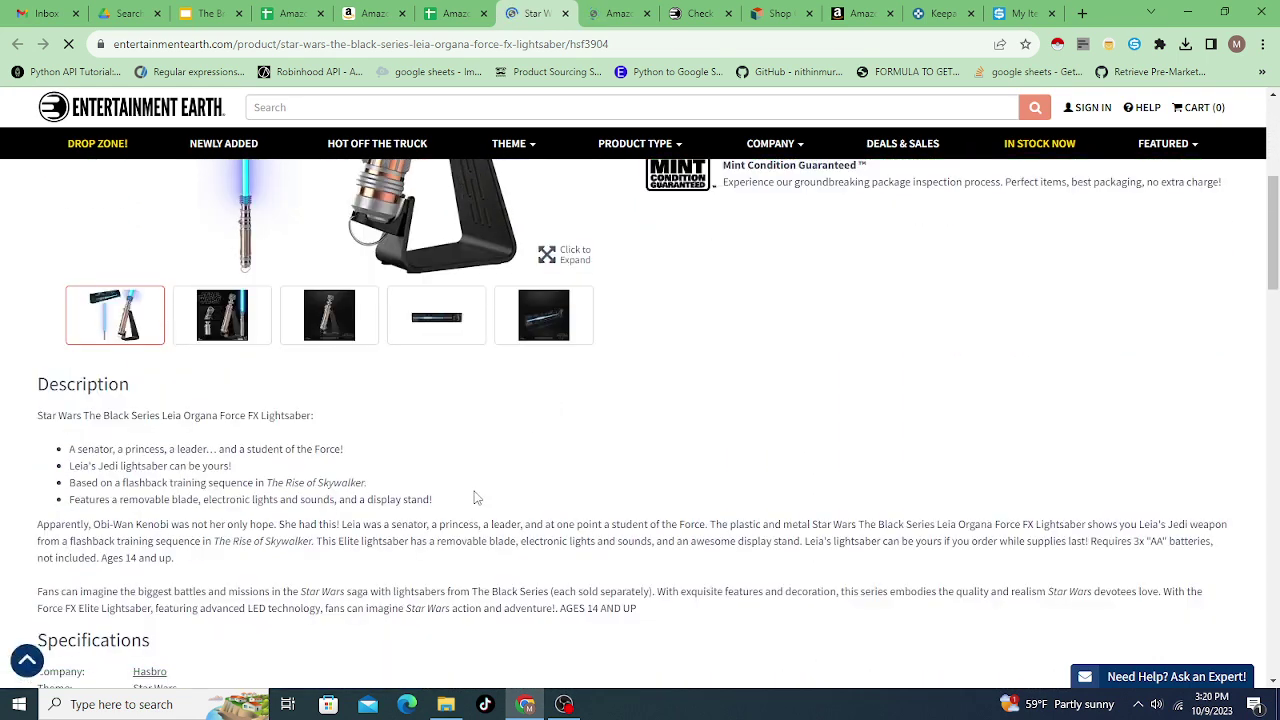
scroll(474, 485, up, 5)
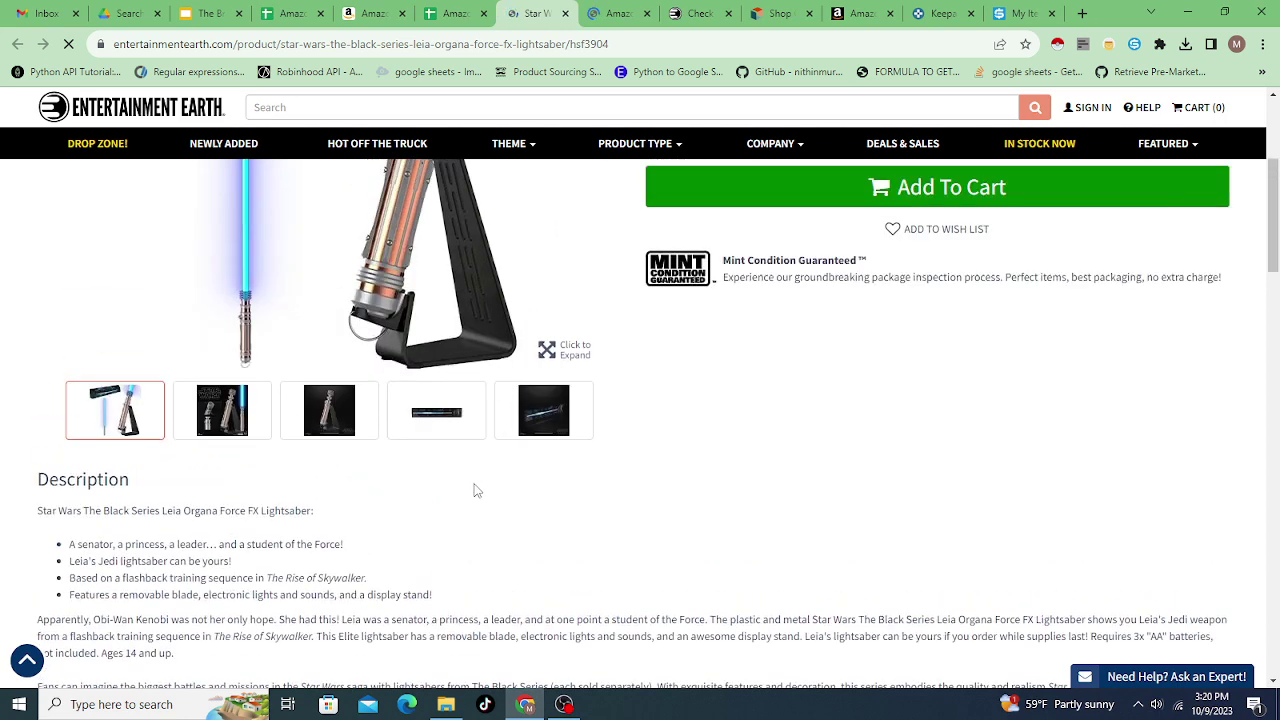
Compare the lightsaber's hilt and stand photos and its price between the Amazon listing and the Entertainment Earth page.
click(618, 13)
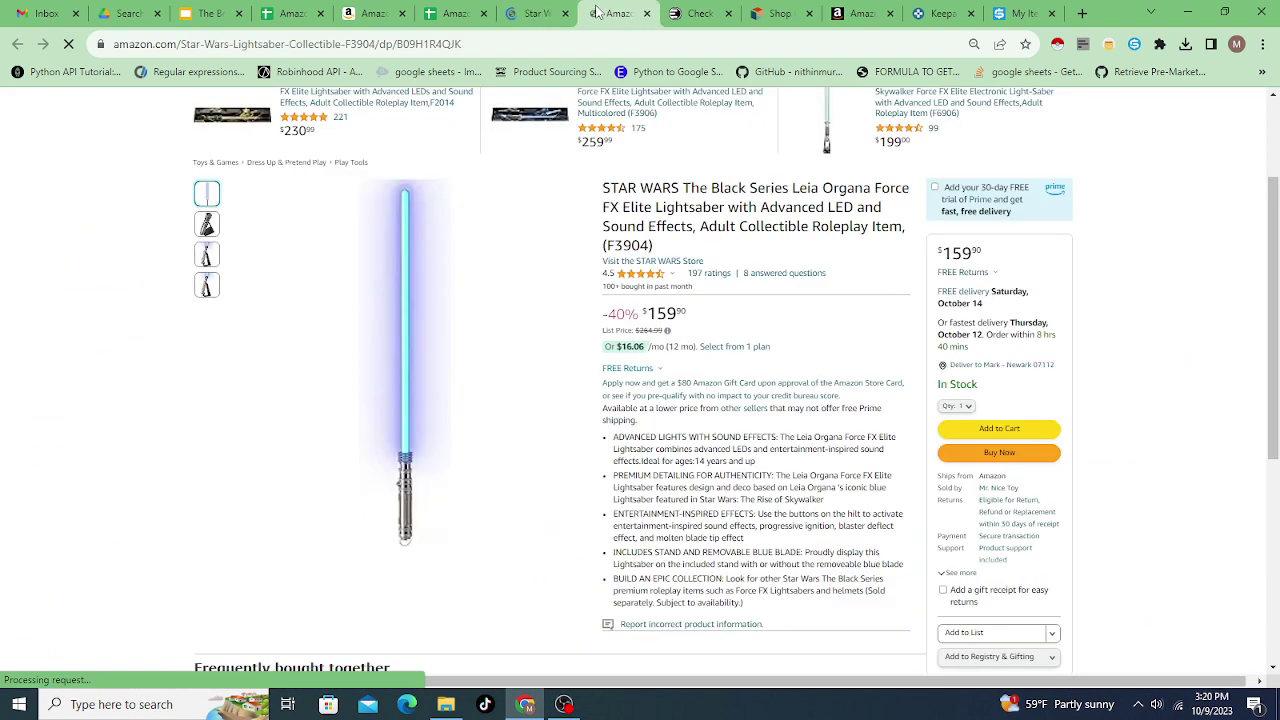
click(208, 228)
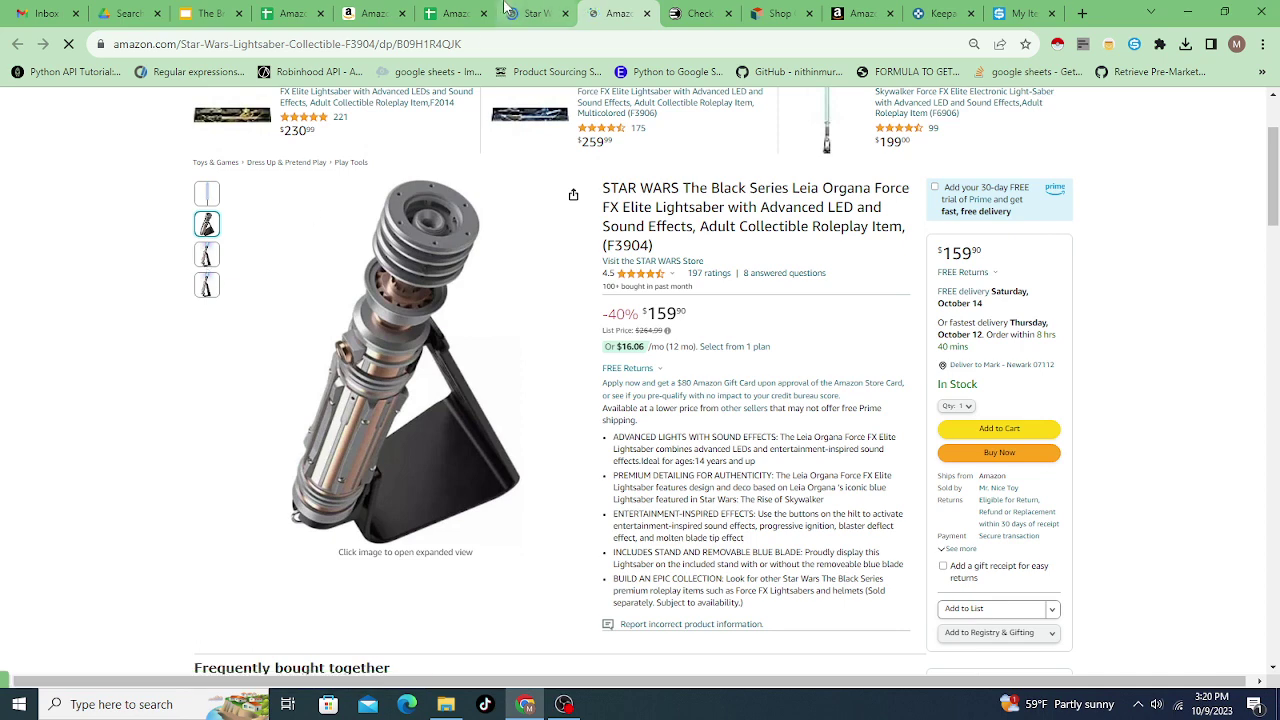
mouse_move(535, 12)
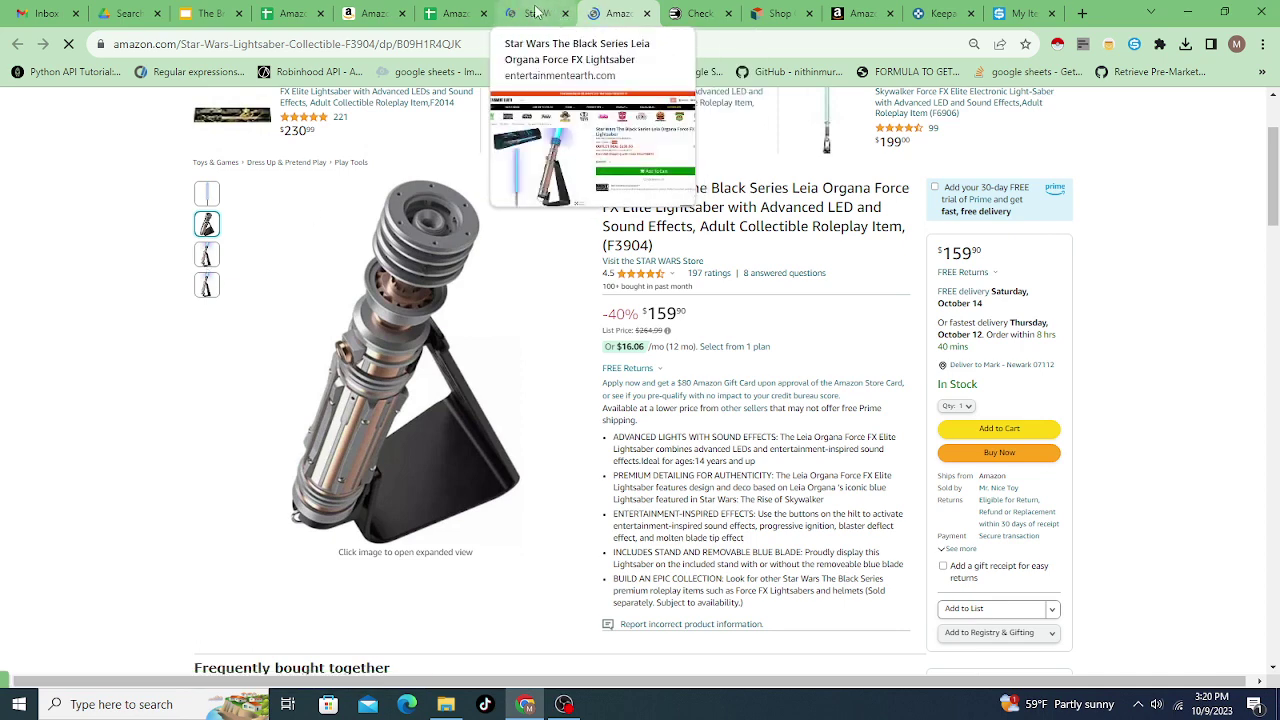
click(533, 14)
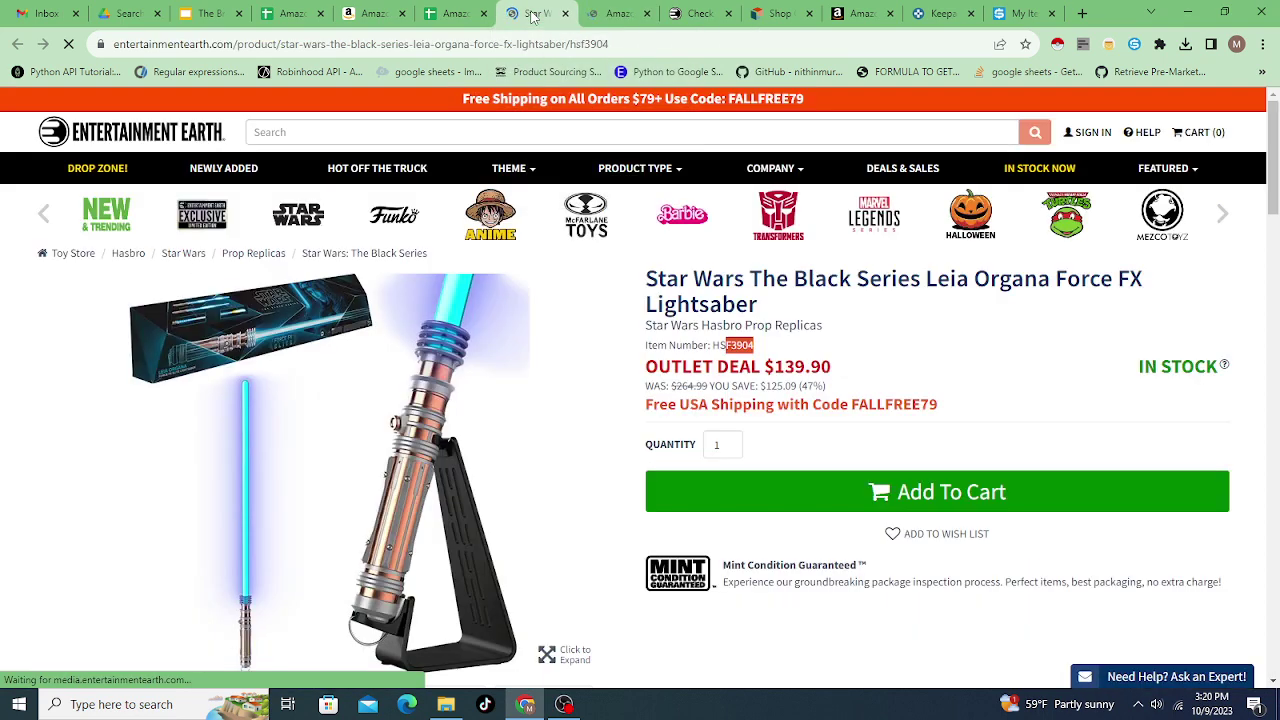
click(607, 12)
click(533, 14)
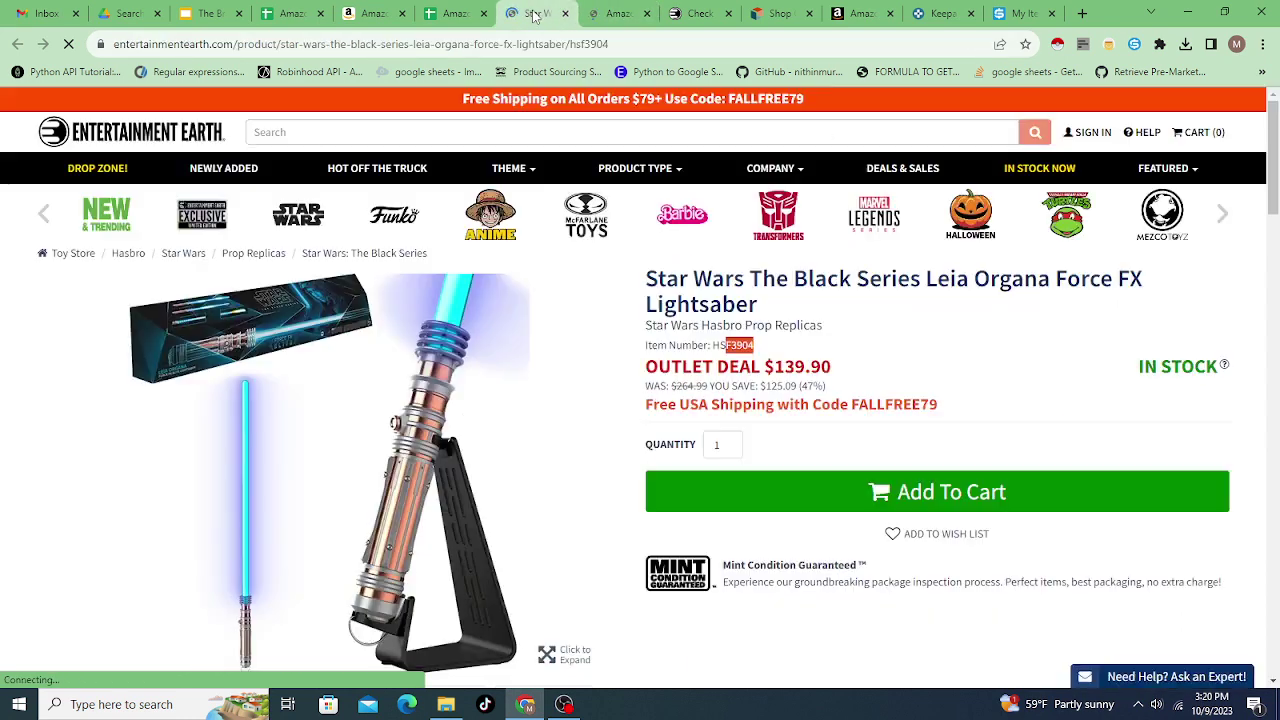
click(612, 13)
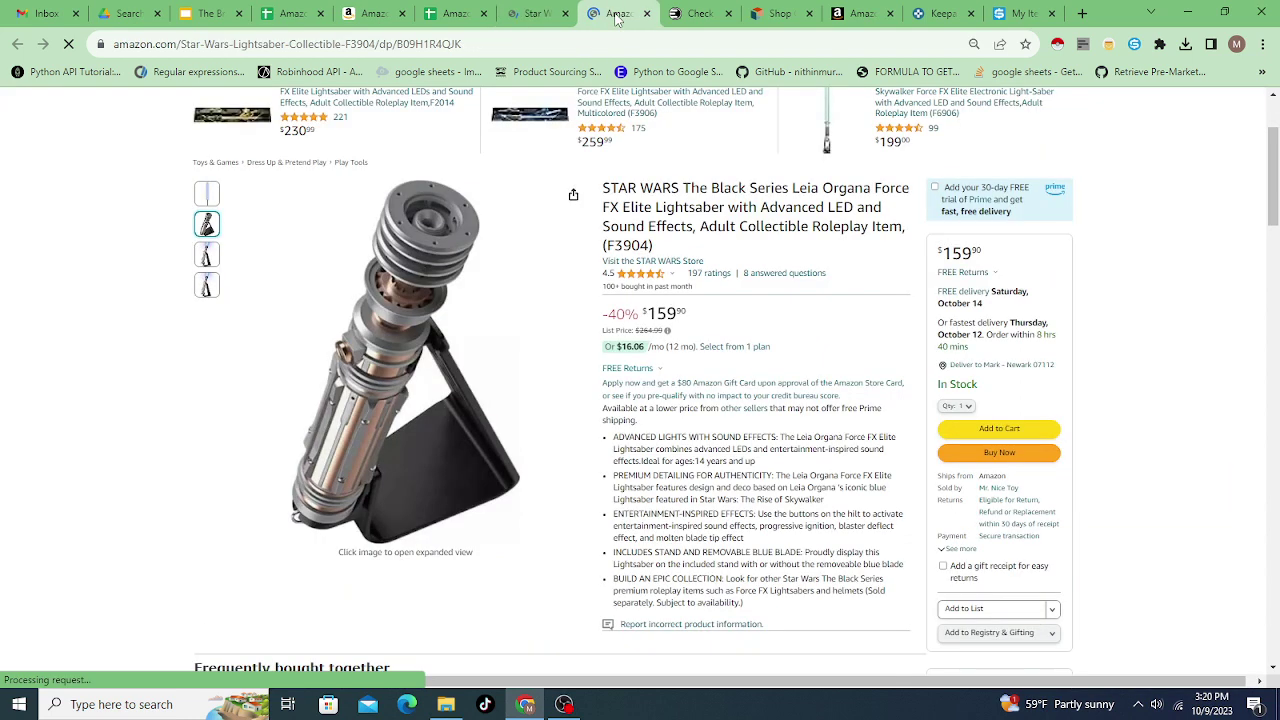
click(540, 13)
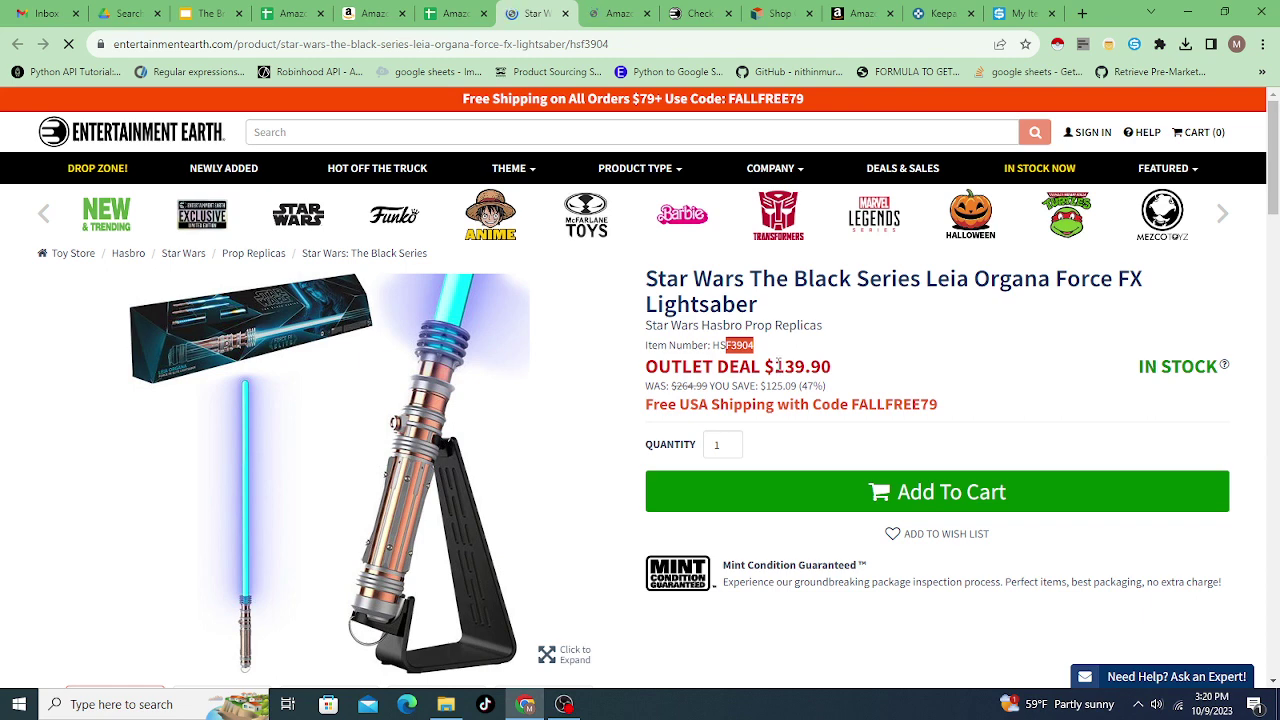
click(605, 13)
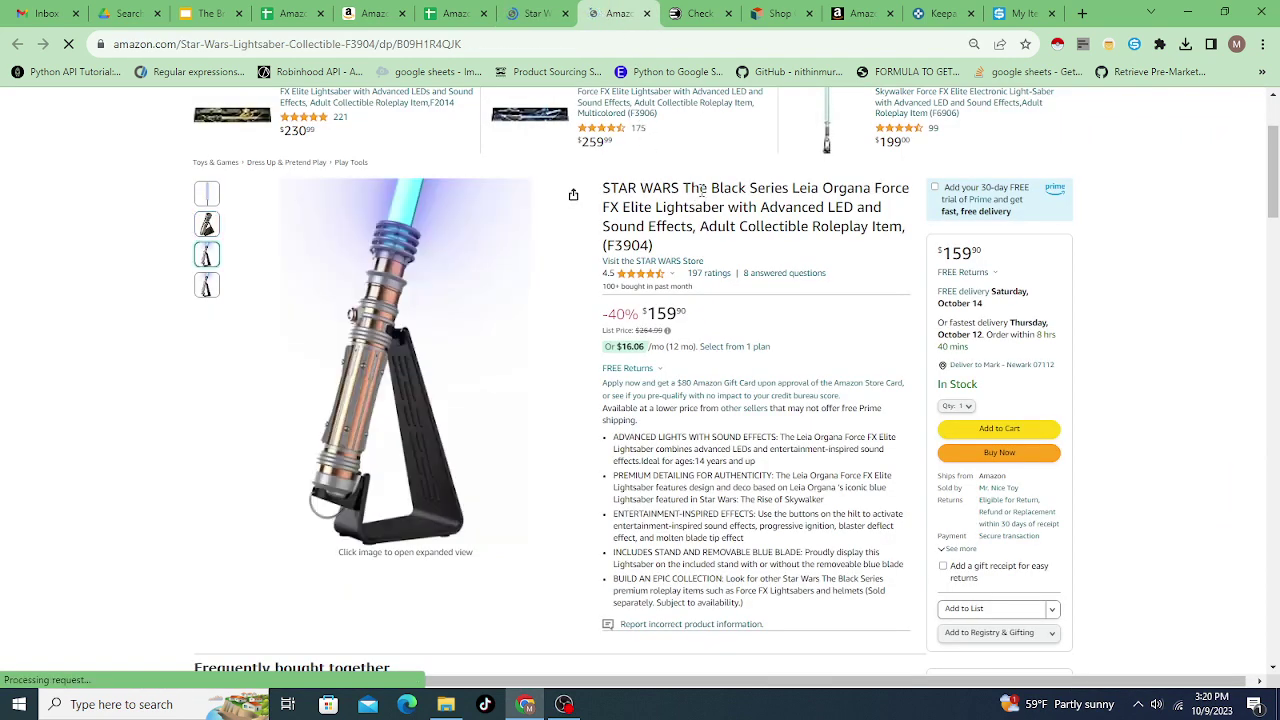
Enable the Seller Assistant App on product pages, search pages (Quick View) and inventory pages, and close its settings.
scroll(717, 292, up, 2)
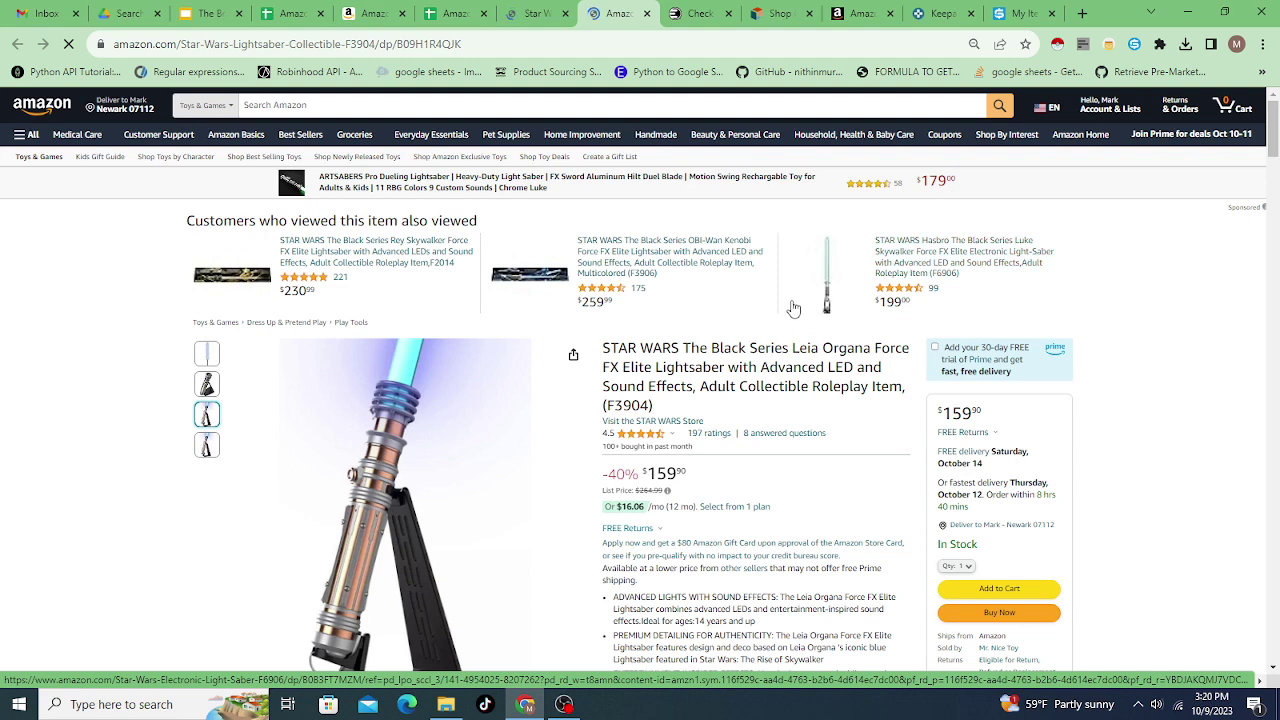
scroll(706, 434, down, 1)
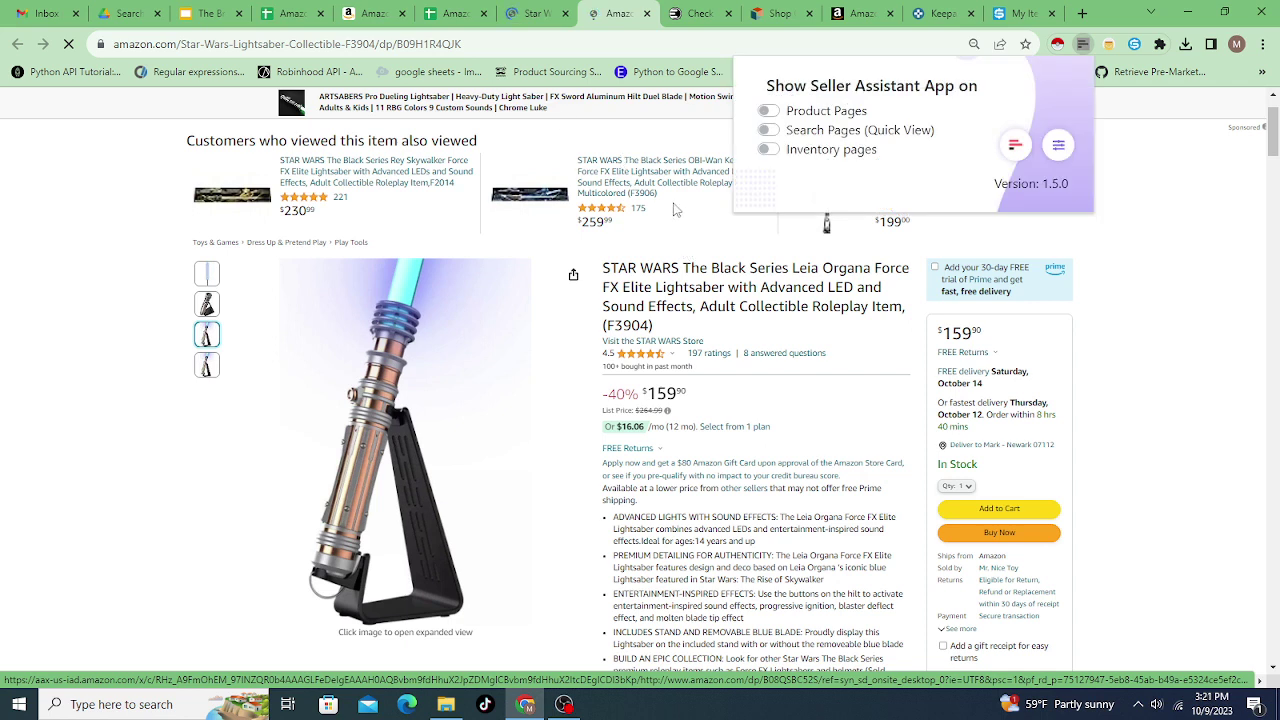
click(768, 111)
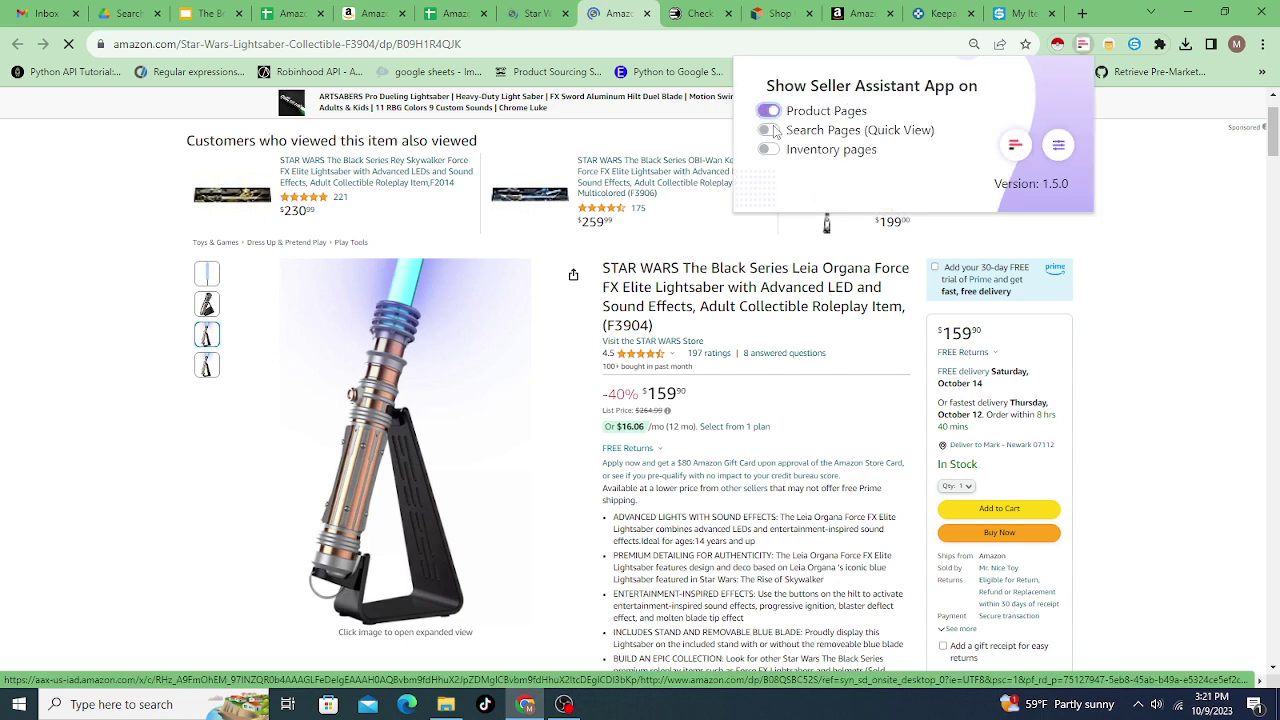
click(768, 130)
click(768, 149)
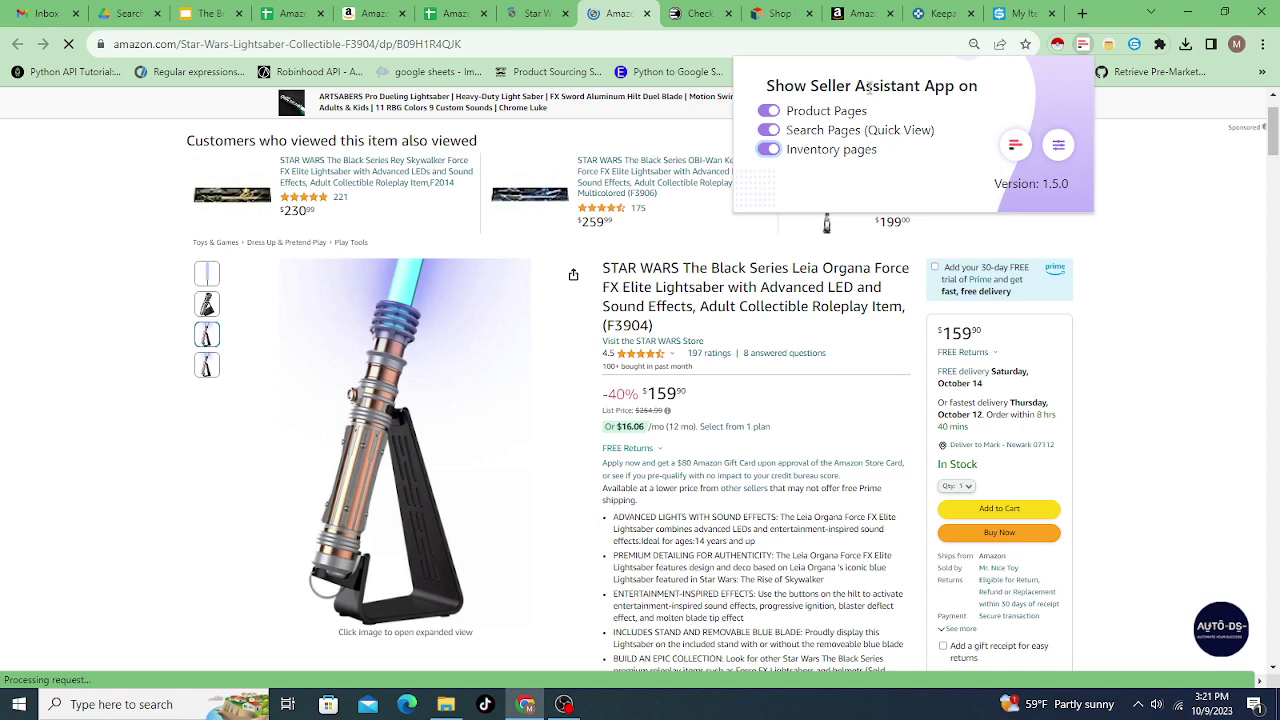
drag(812, 86, 955, 80)
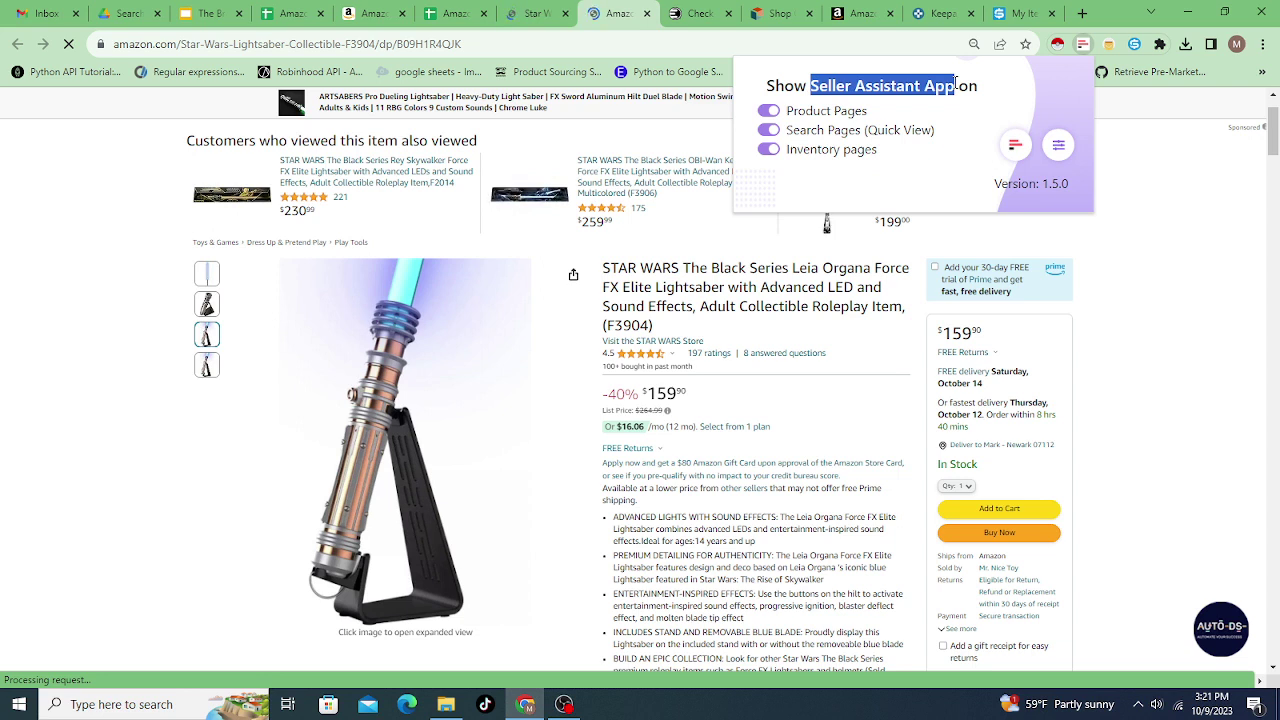
click(1163, 186)
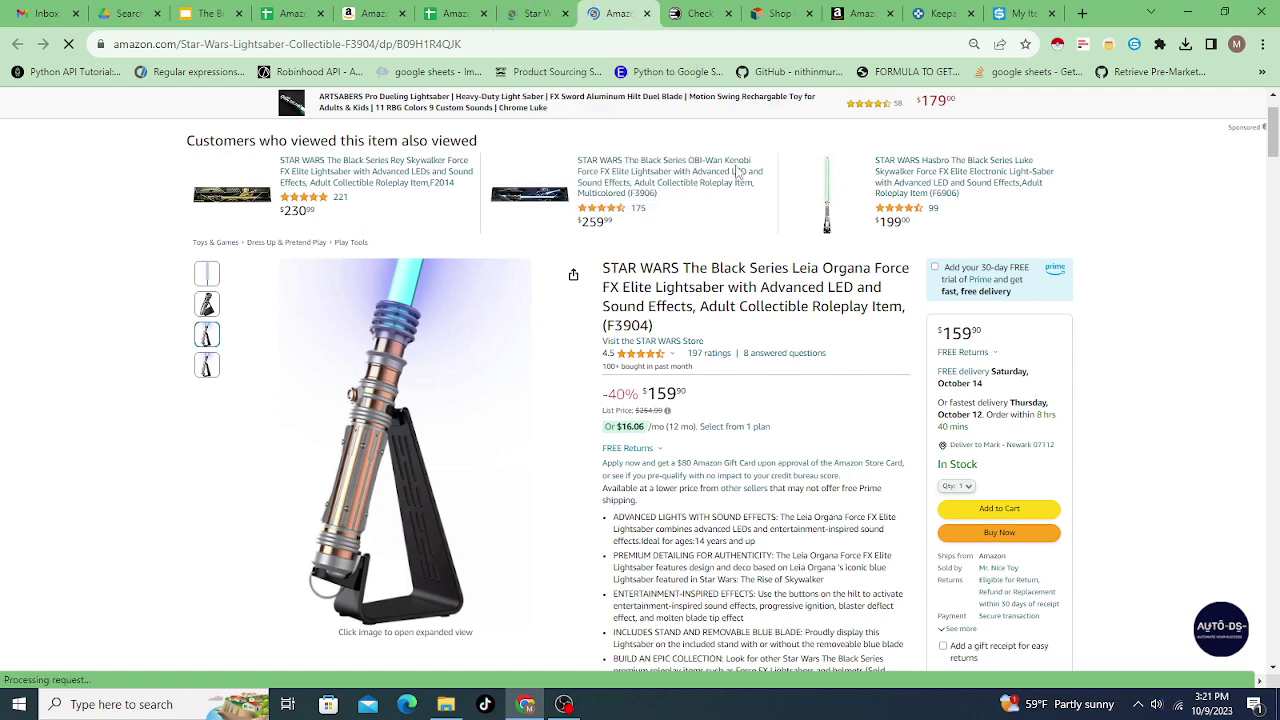
Check the matching script's progress in the Amazon Matcher spreadsheet, and revisit the lightsaber's supplier page and Amazon listing.
click(555, 14)
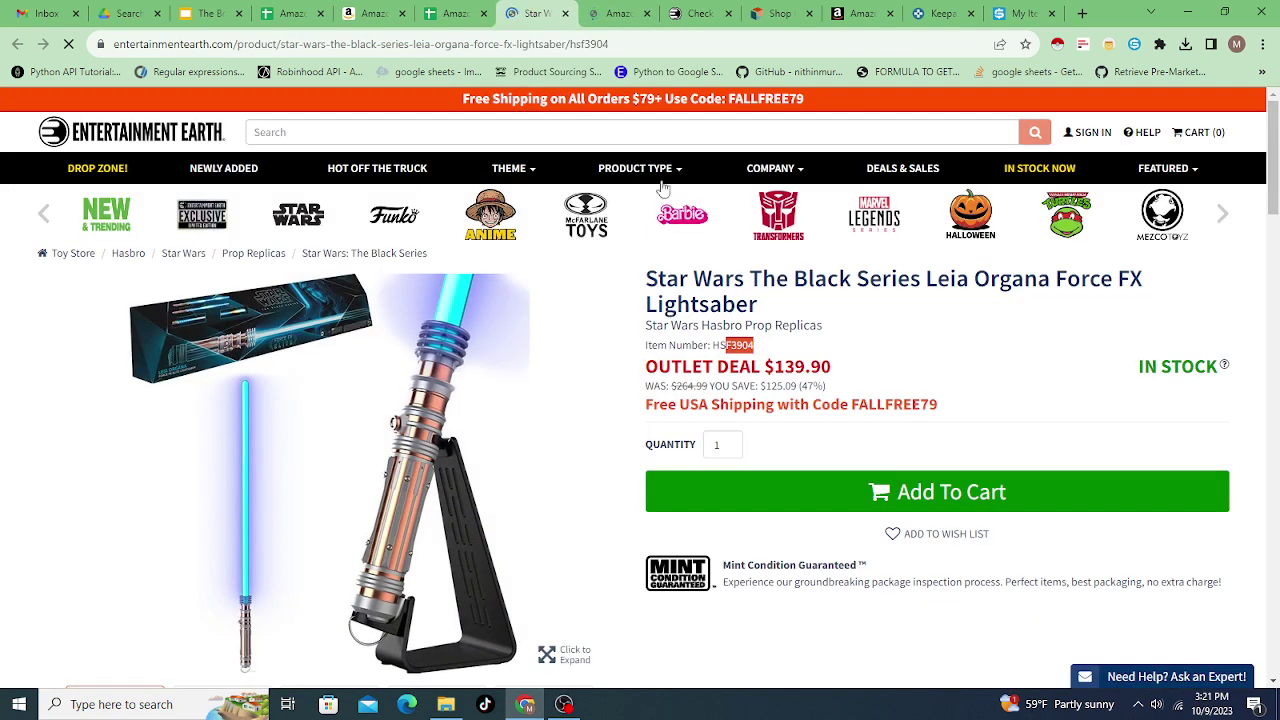
mouse_move(645, 155)
click(445, 14)
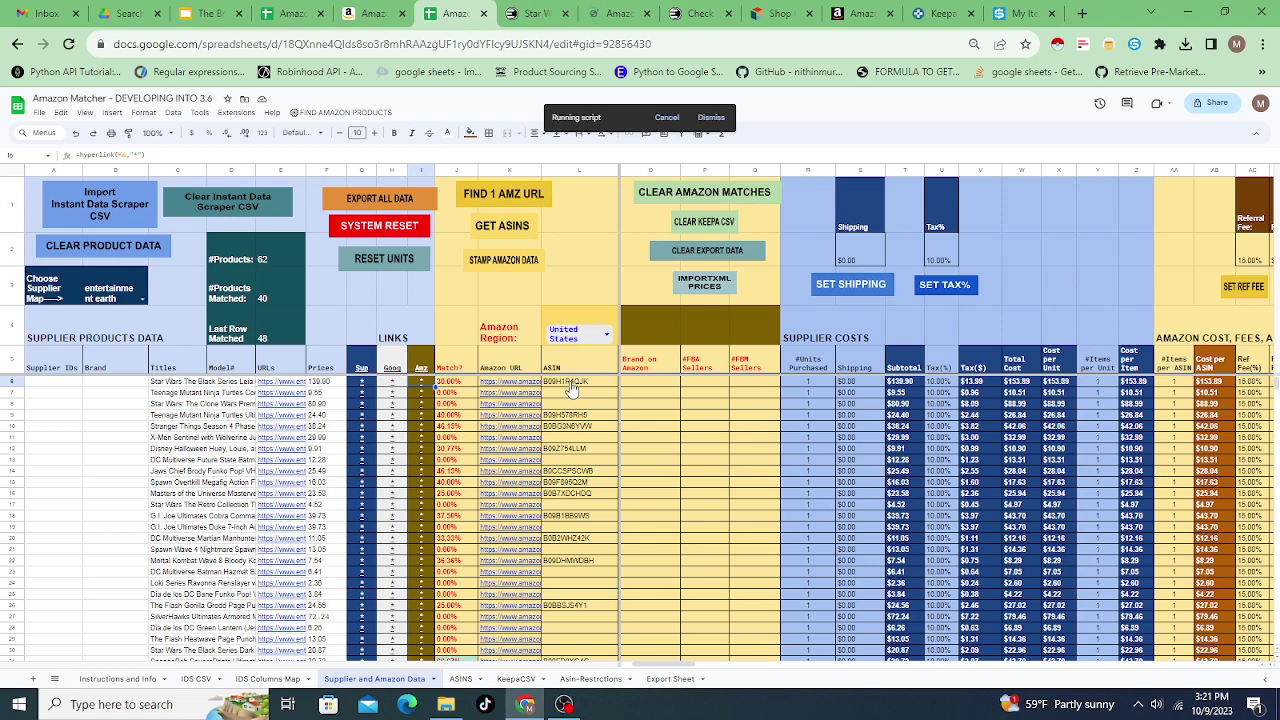
click(535, 10)
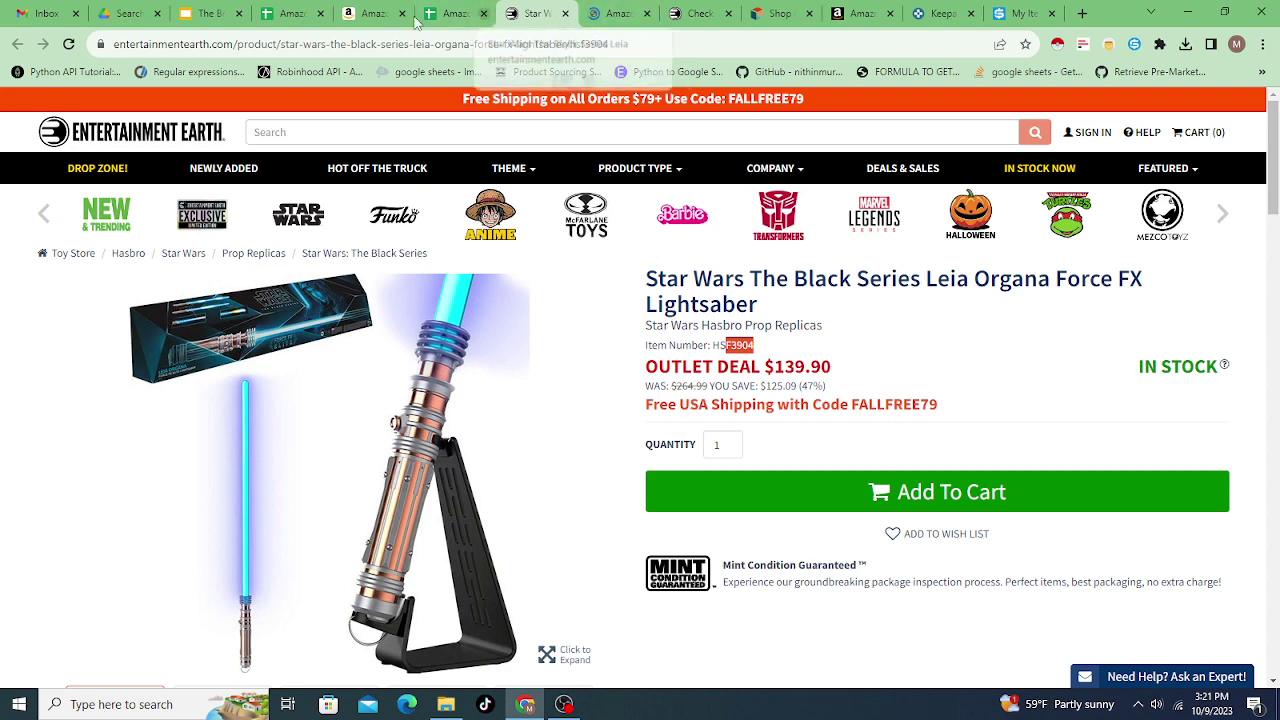
click(370, 14)
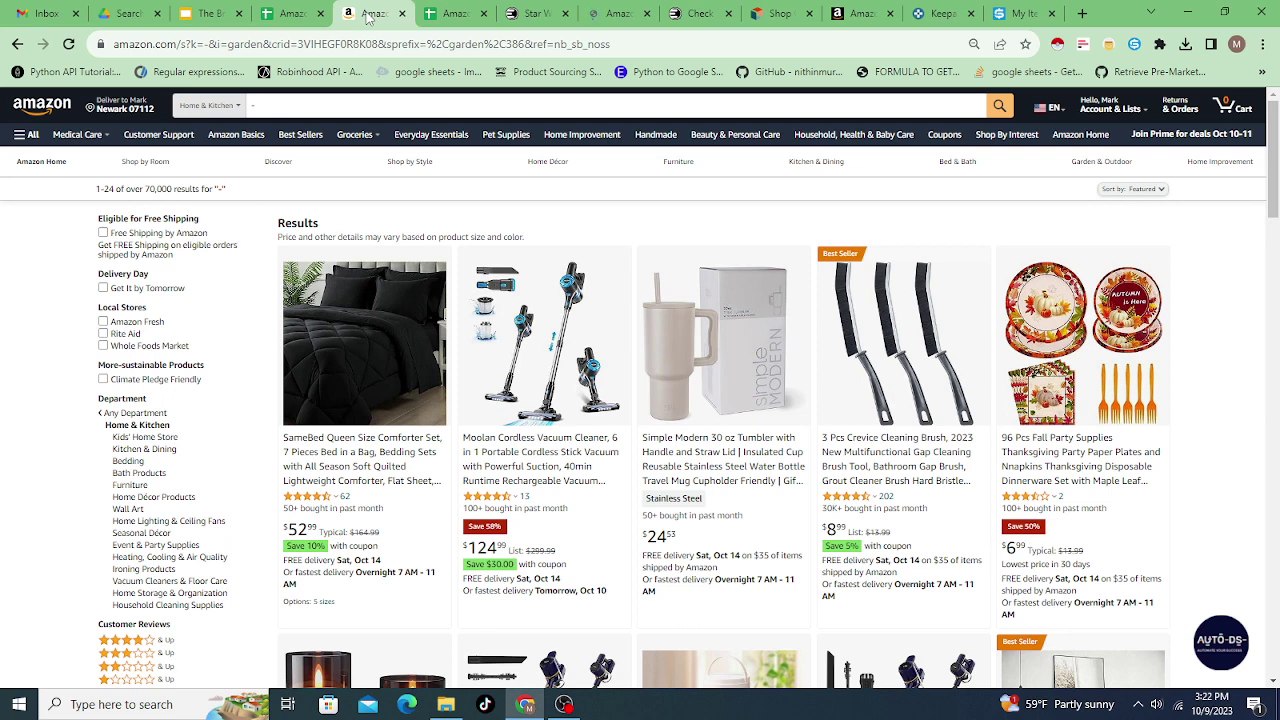
click(284, 16)
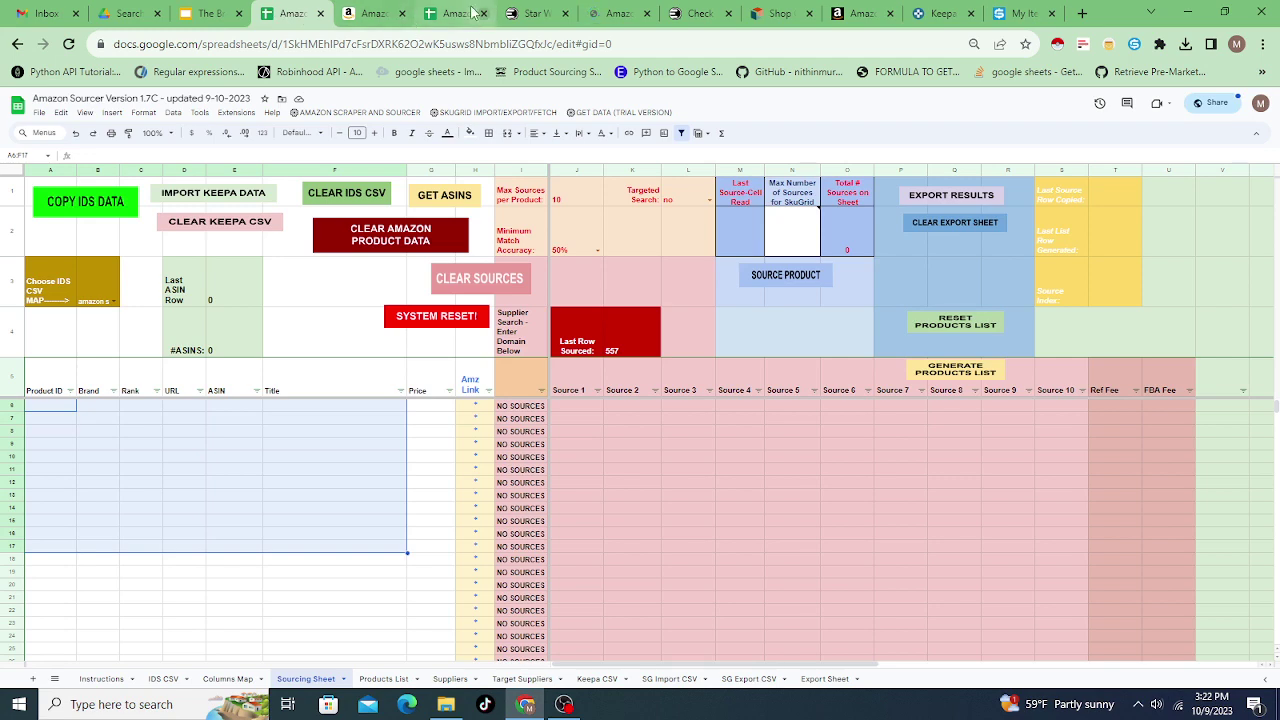
click(441, 12)
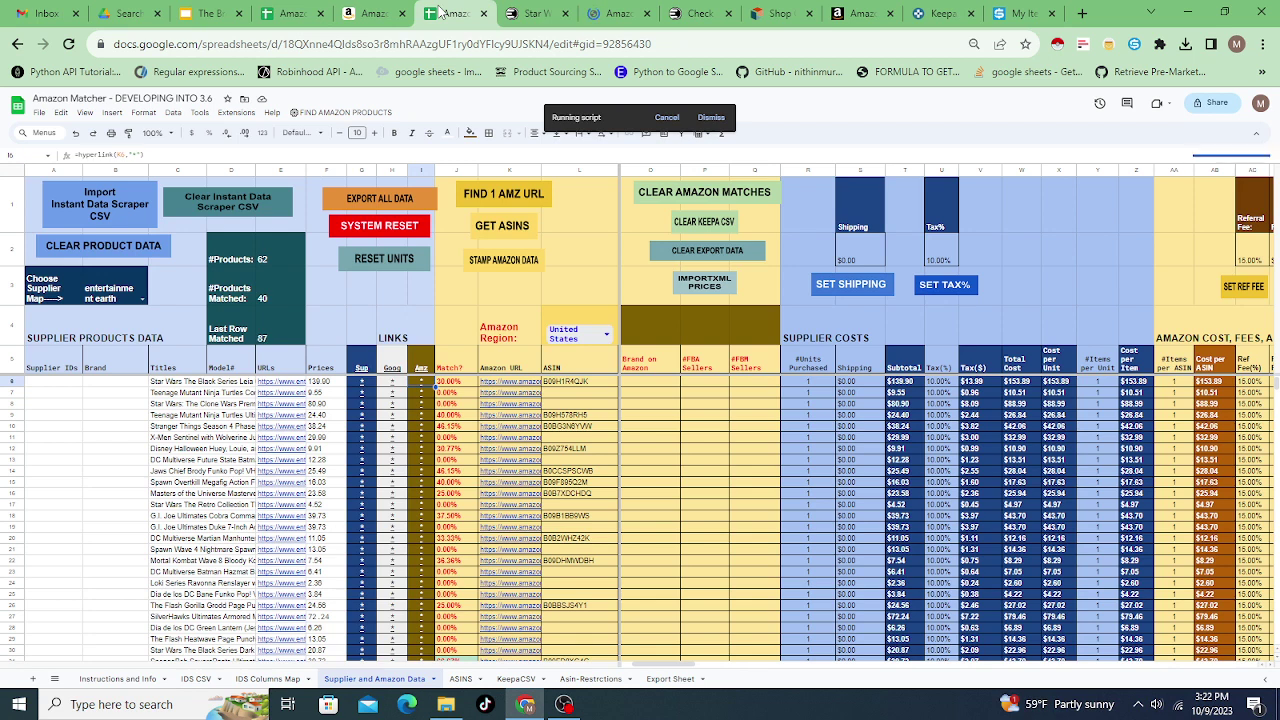
click(535, 13)
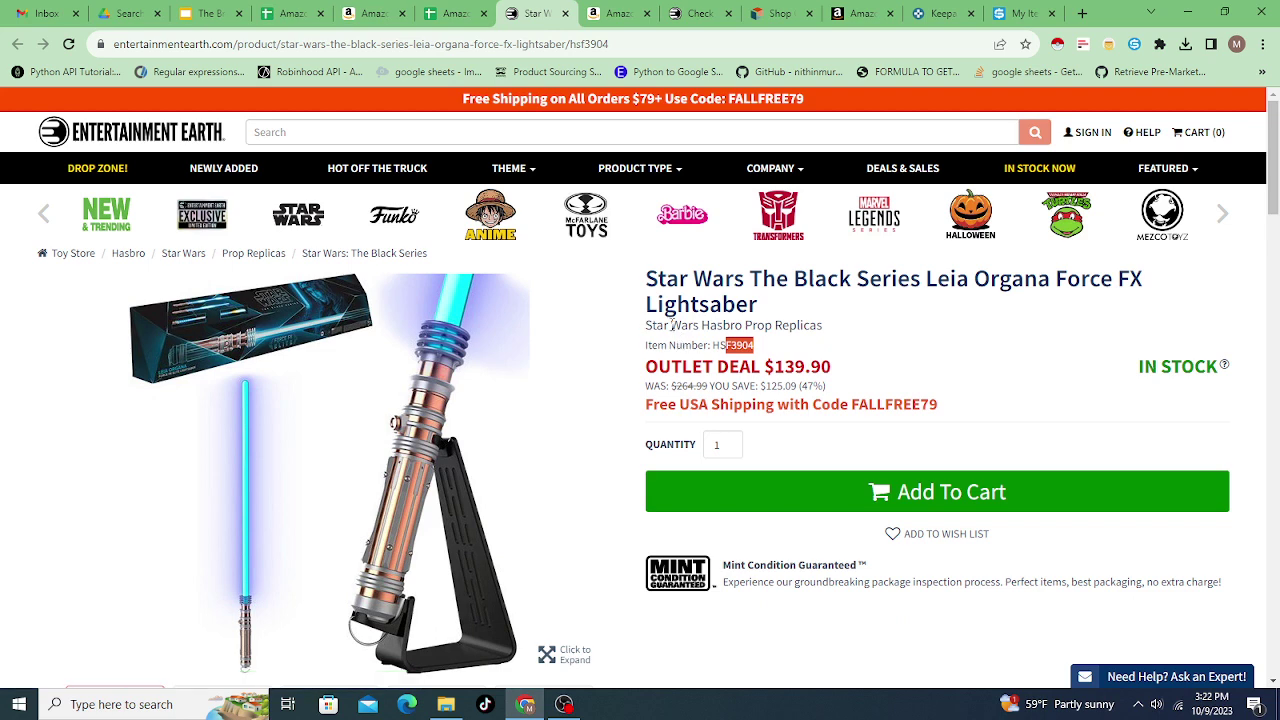
click(607, 15)
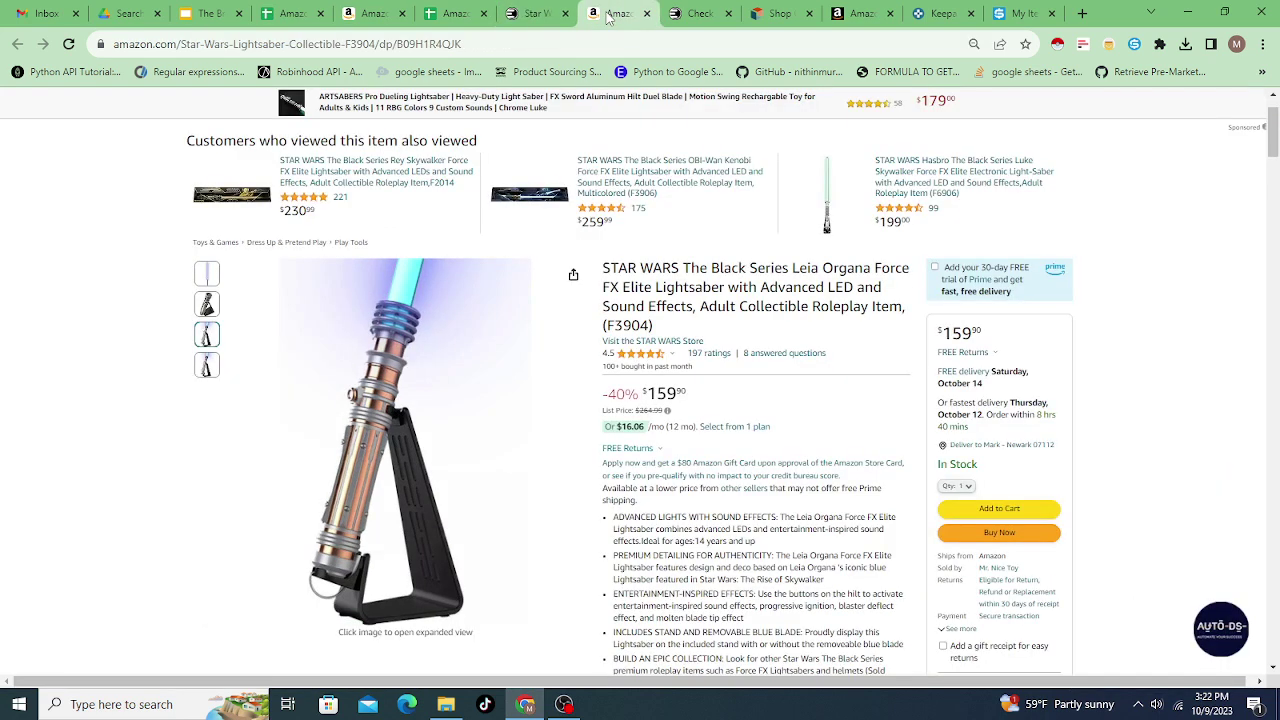
Browse the featured brands on Zoro's Brands & Manufacturers page, and return to the lightsaber's Amazon listing.
click(777, 14)
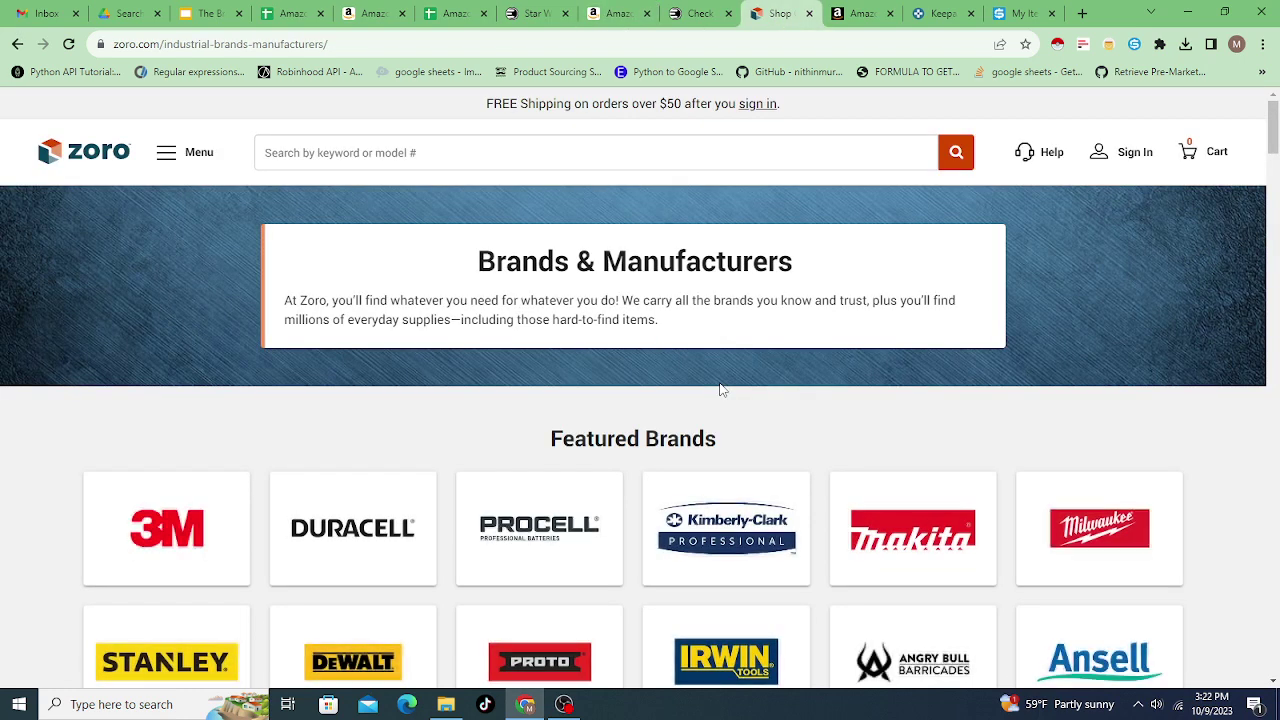
scroll(722, 390, down, 3)
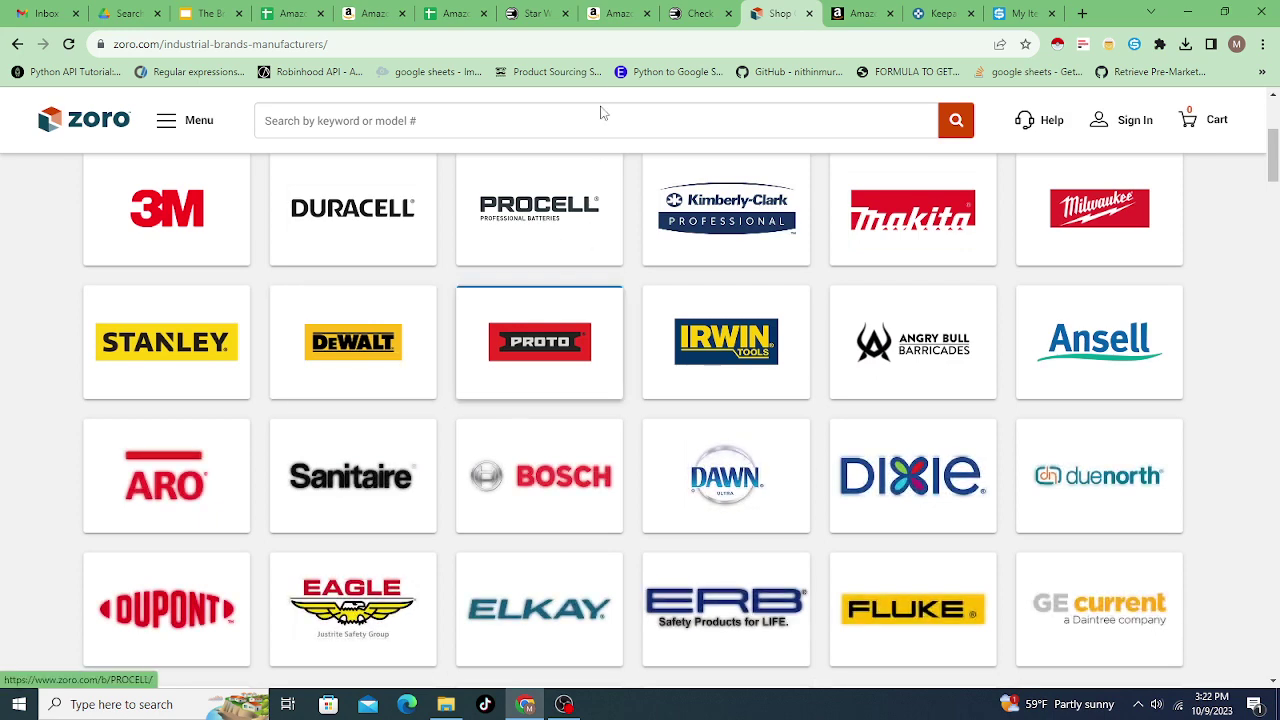
click(600, 10)
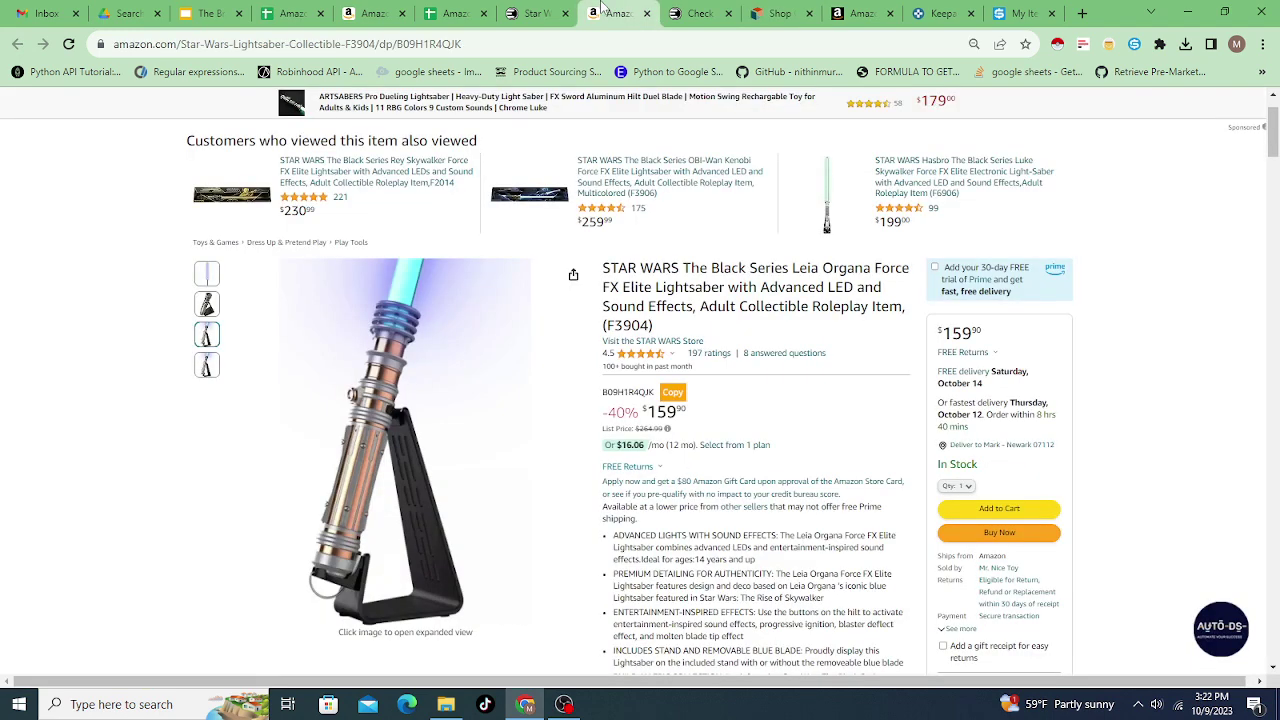
Search Amazon's Home & Kitchen department for "dewalt", and open the DEWALT brand page on Zoro.
click(362, 13)
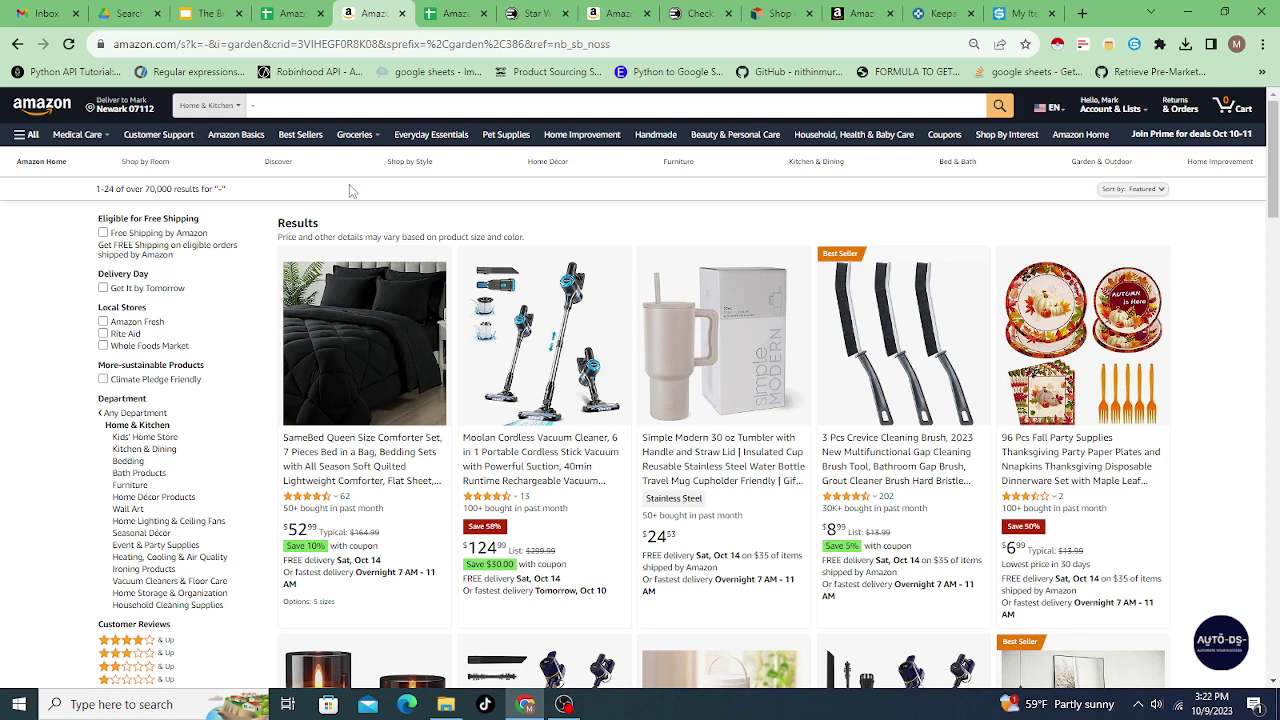
click(314, 106)
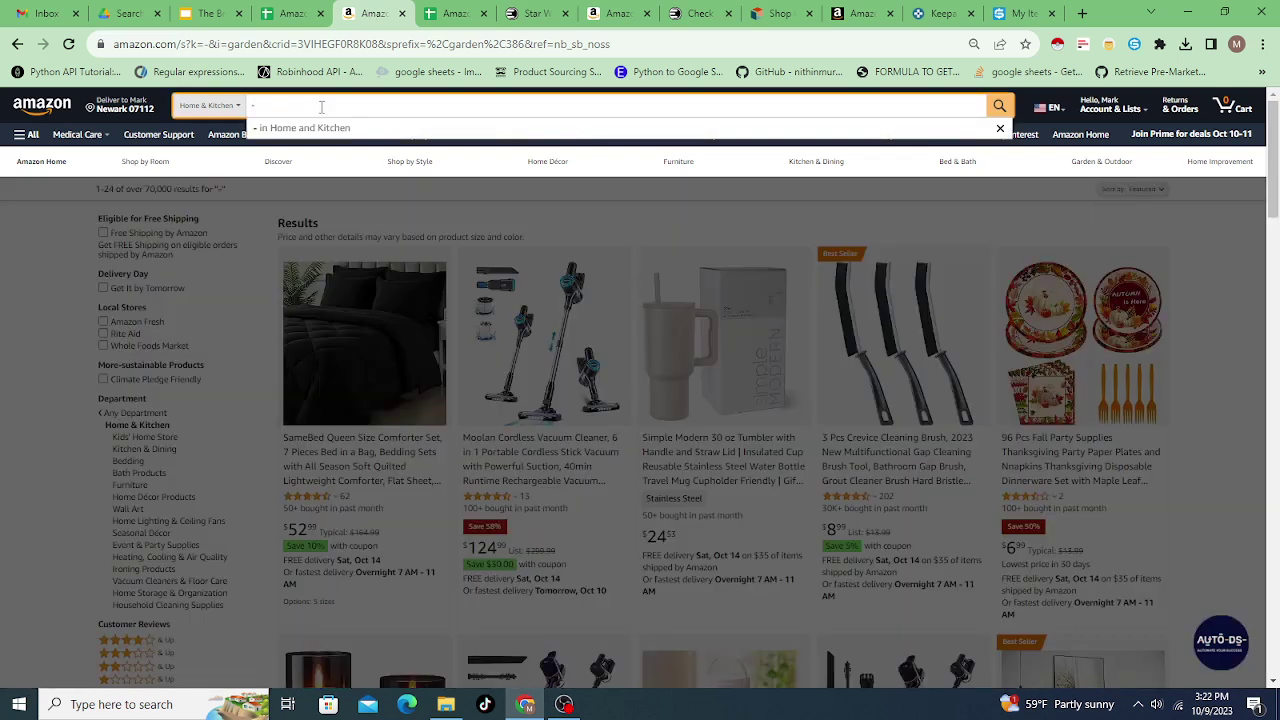
key(BackSpace)
text(dew)
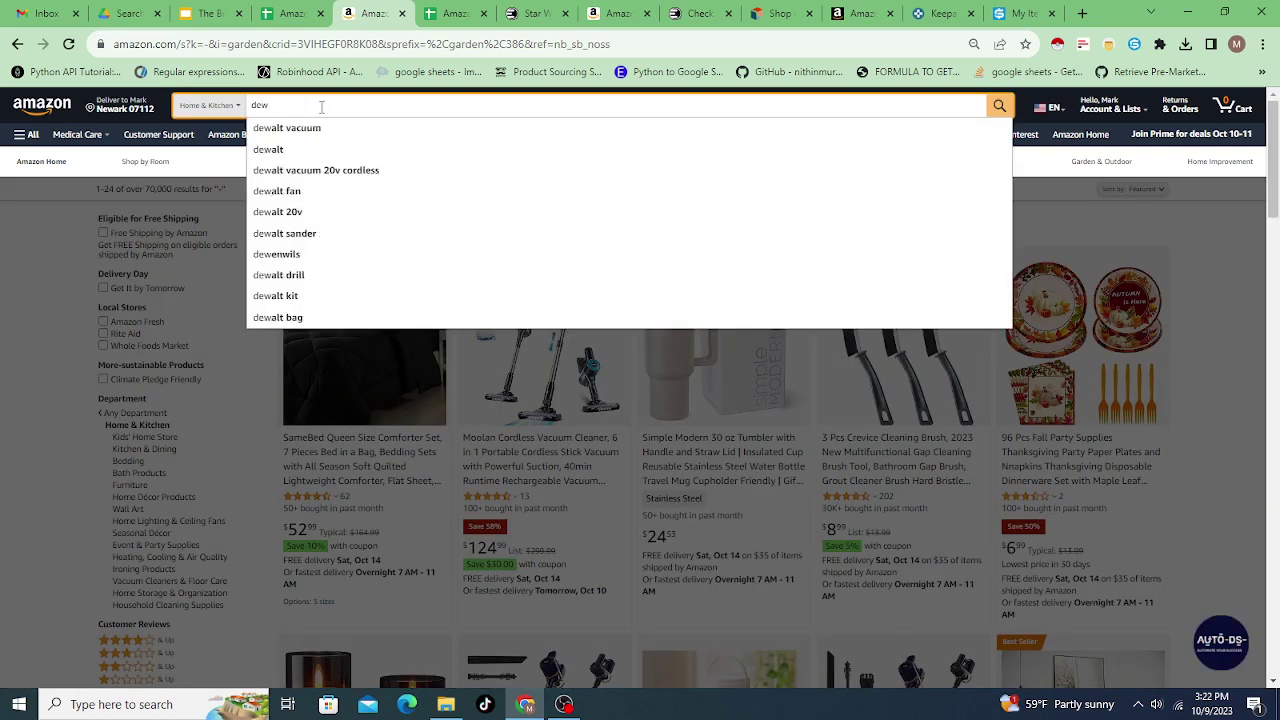
text(alt)
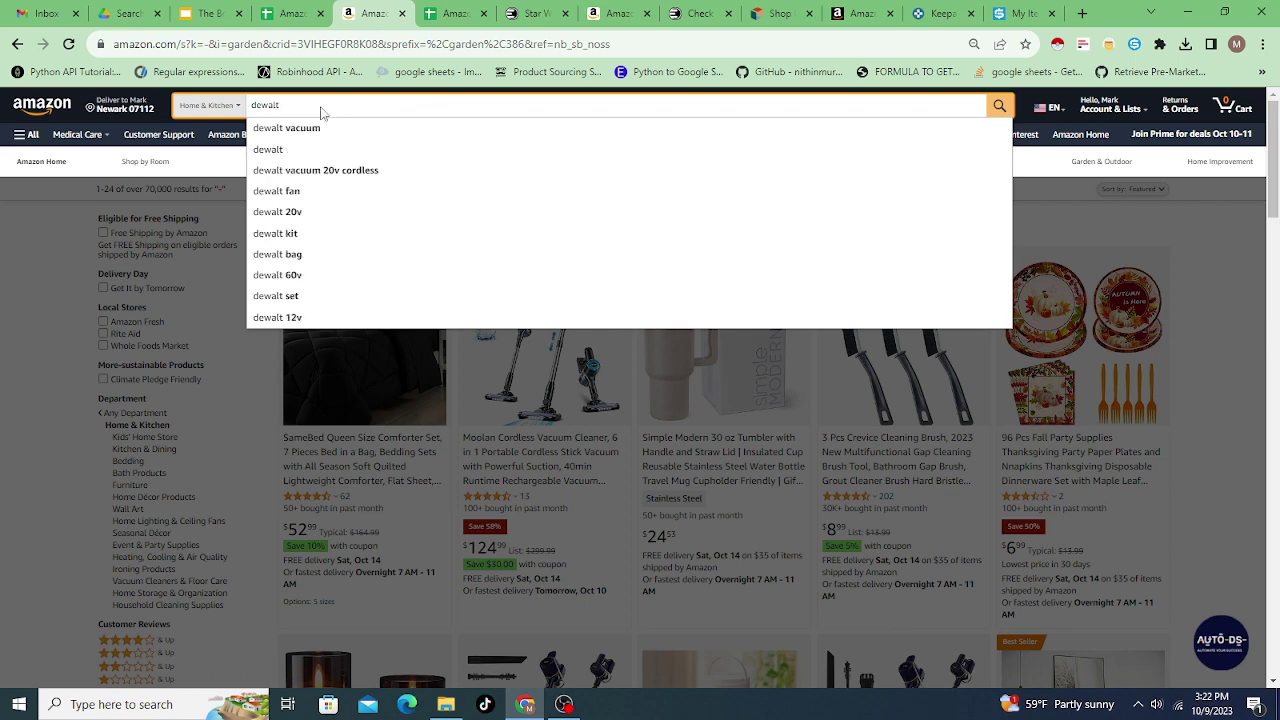
key(Return)
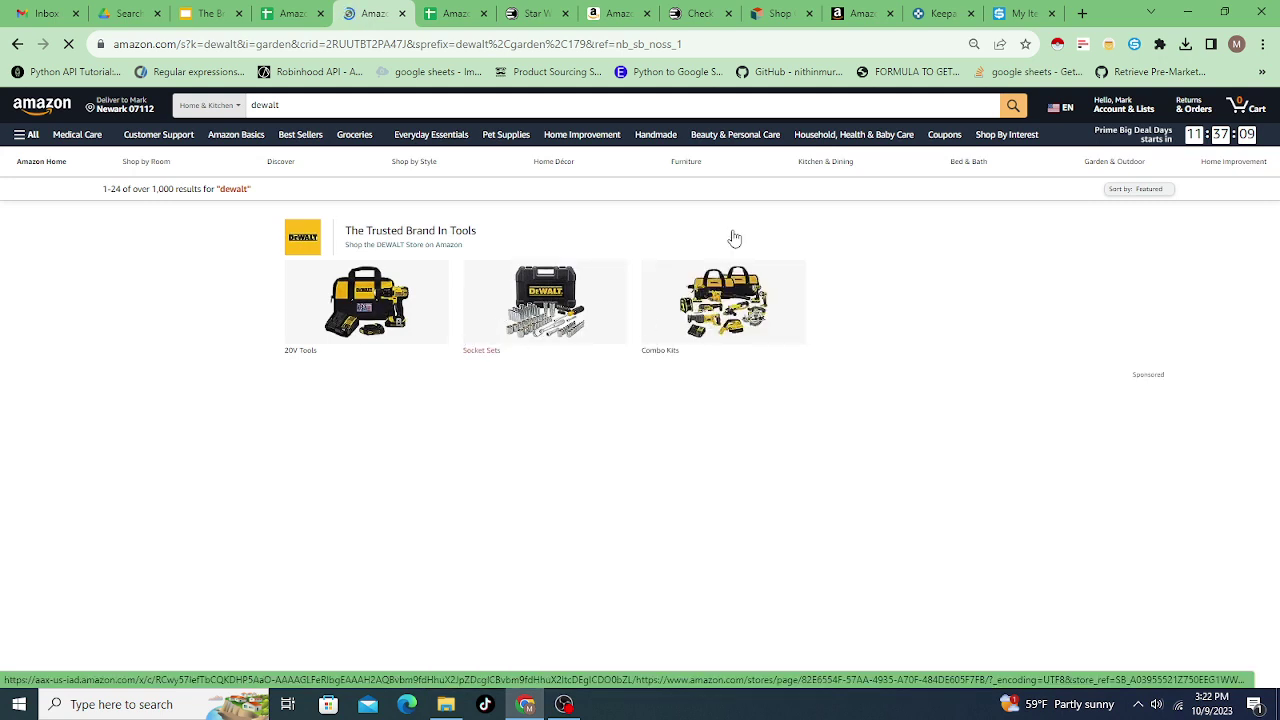
click(772, 13)
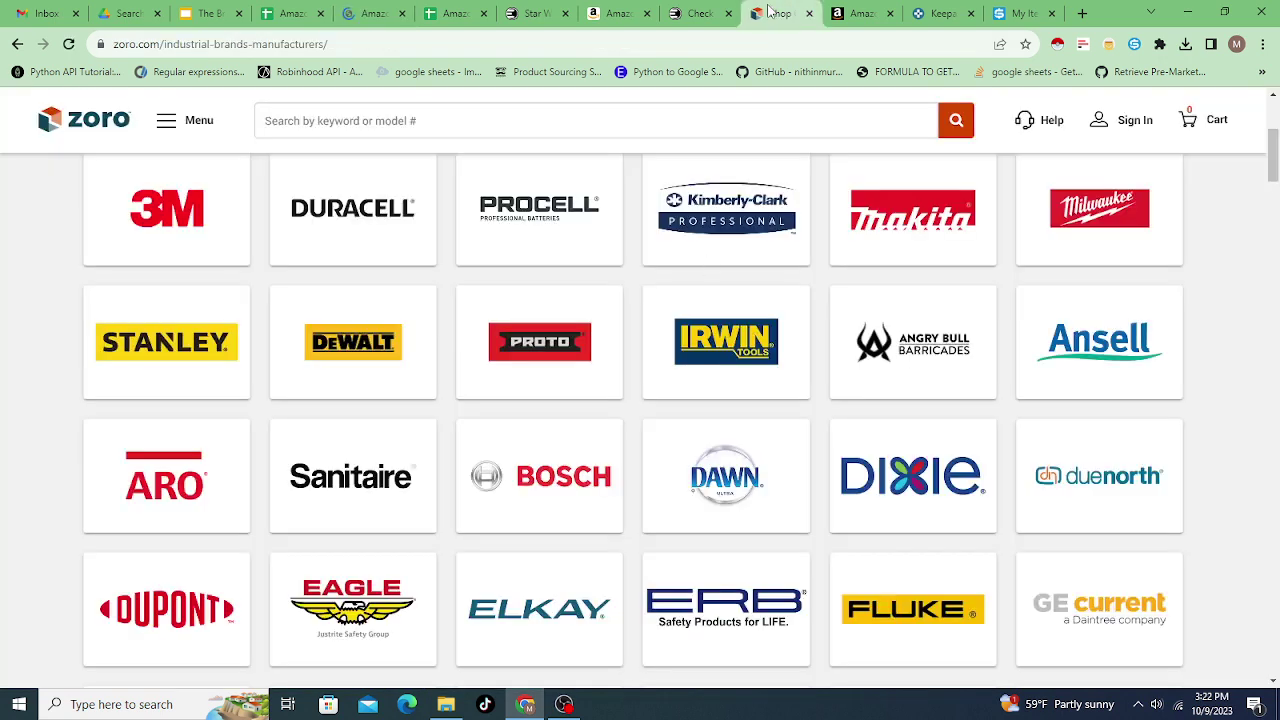
click(386, 349)
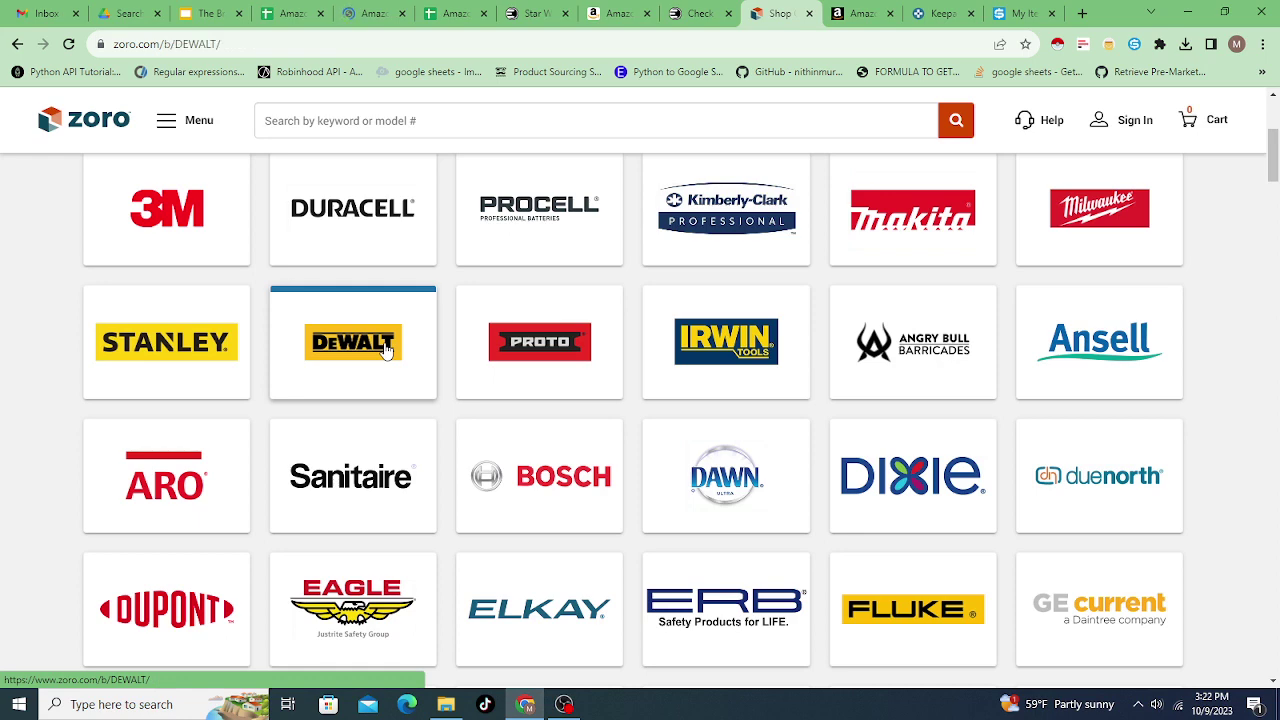
Review Entertainment Earth's outlet deals up to the page heading, and return to the Amazon Matcher spreadsheet.
click(694, 14)
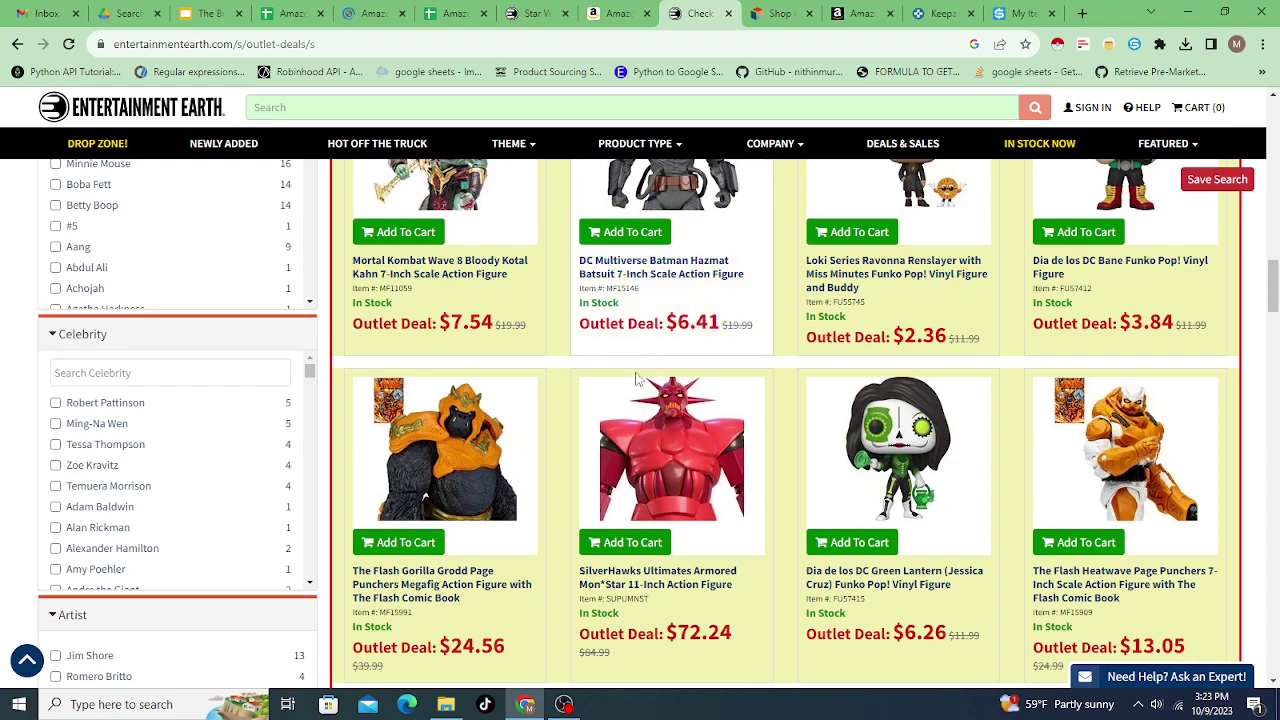
scroll(655, 385, up, 3)
scroll(655, 385, up, 12)
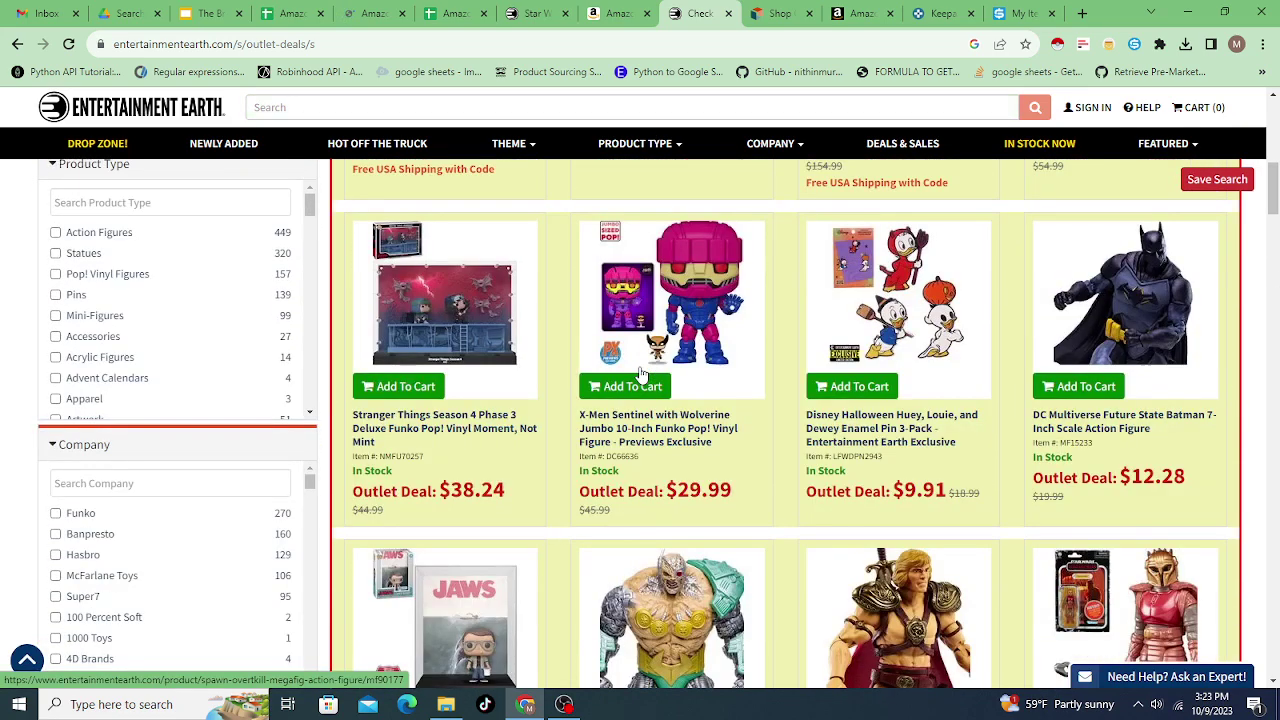
scroll(640, 374, up, 4)
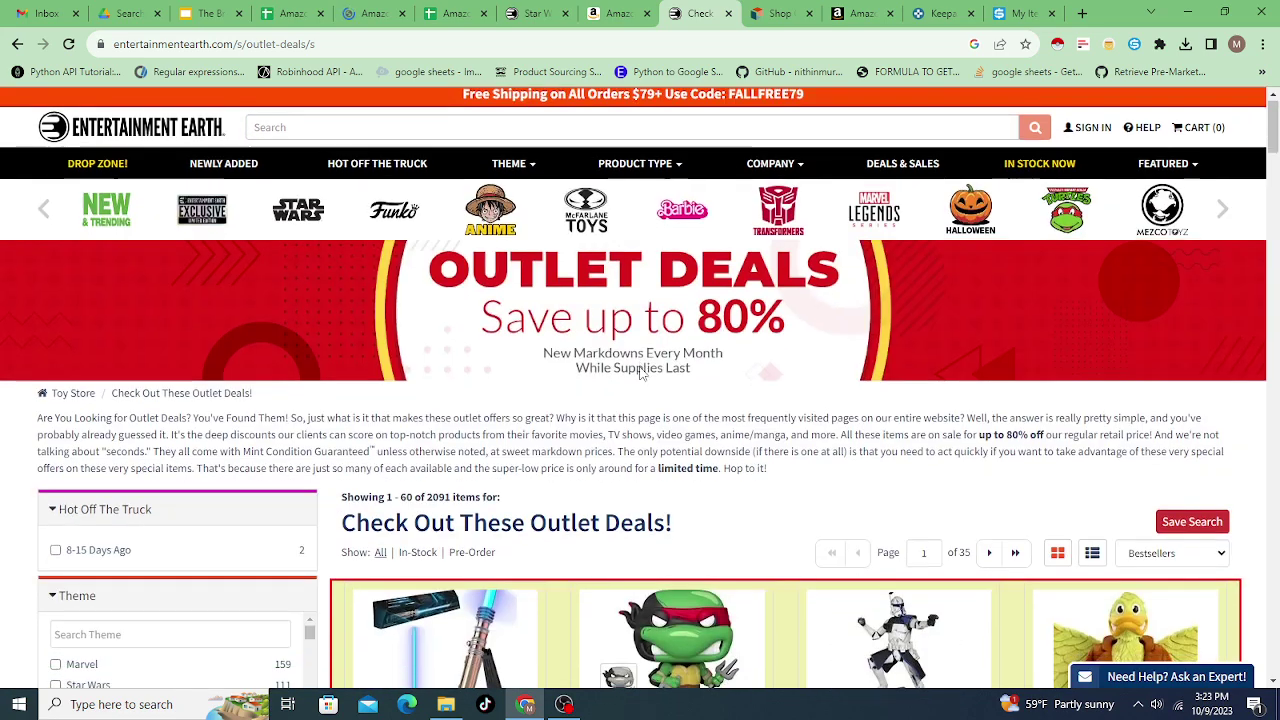
scroll(644, 322, down, 3)
key(ctrl+shift+Tab)
key(ctrl+shift+Tab)
key(ctrl+shift+Tab)
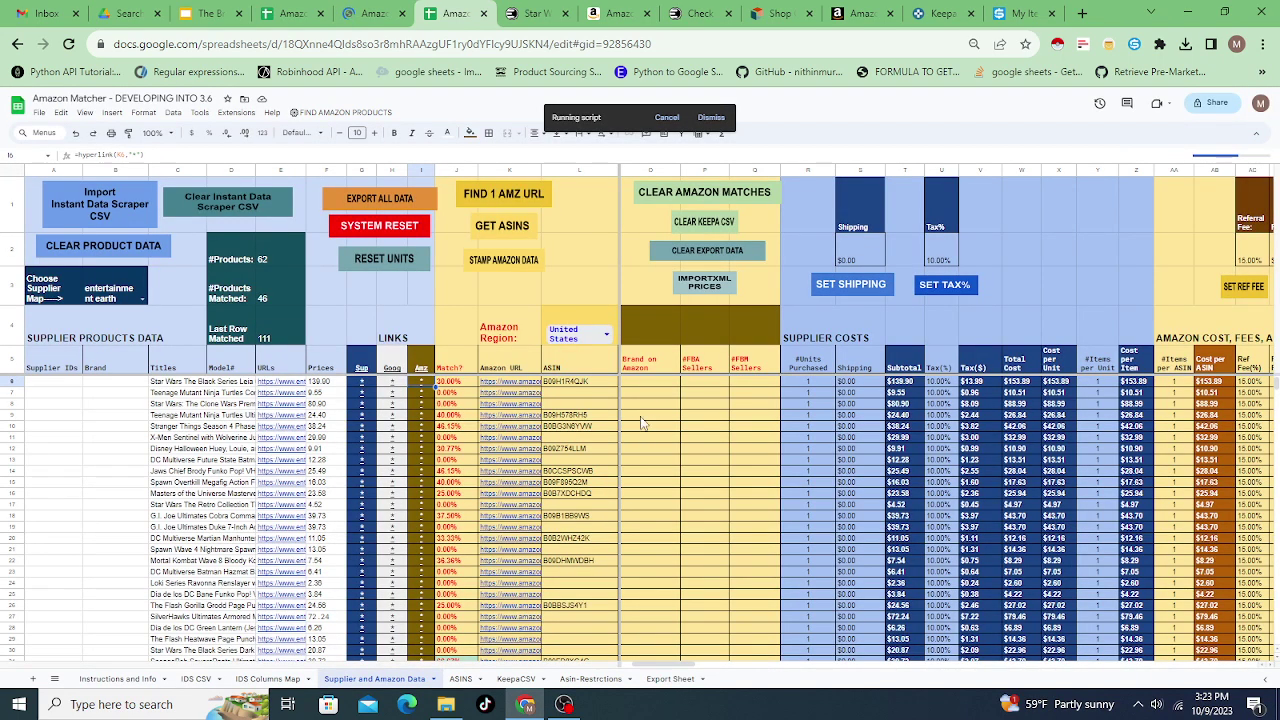
Open Keepa's Product Viewer and place its tab directly after the Amazon Matcher spreadsheet.
click(918, 12)
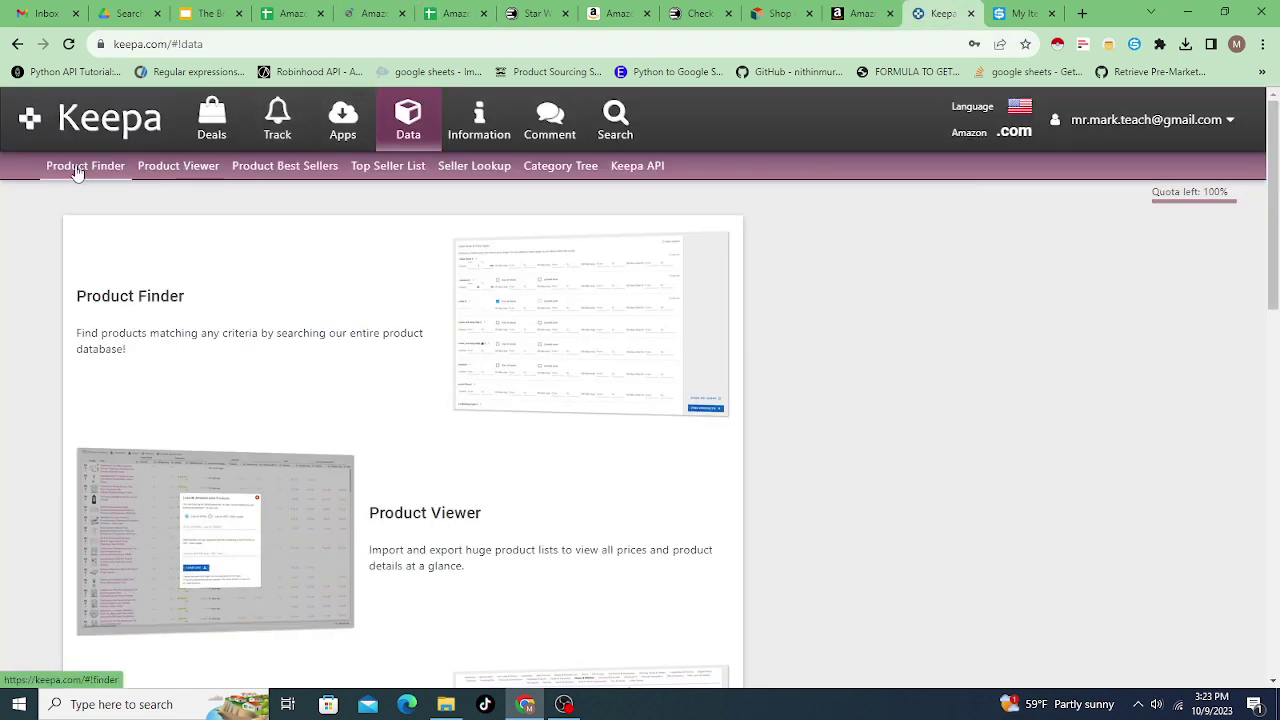
click(182, 172)
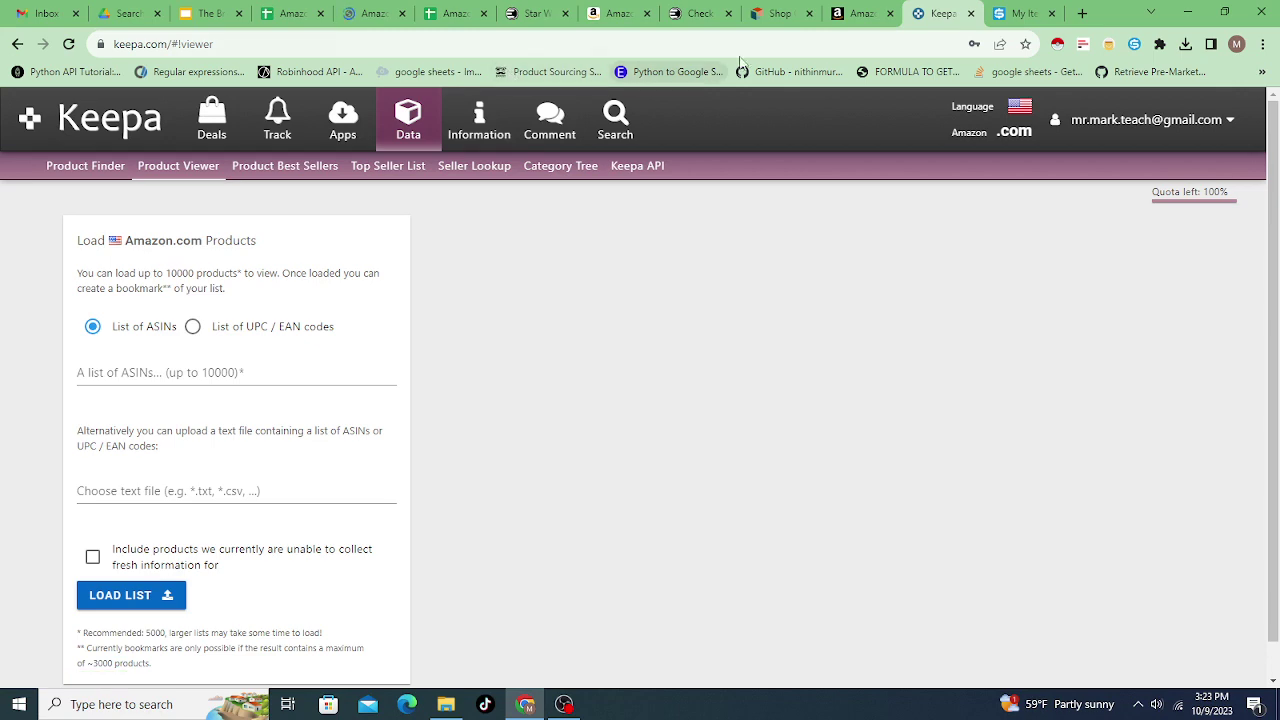
drag(931, 13, 517, 28)
Check the ASIN column in Amazon Matcher, and activate the ASIN list field in Keepa's Product Viewer.
click(455, 14)
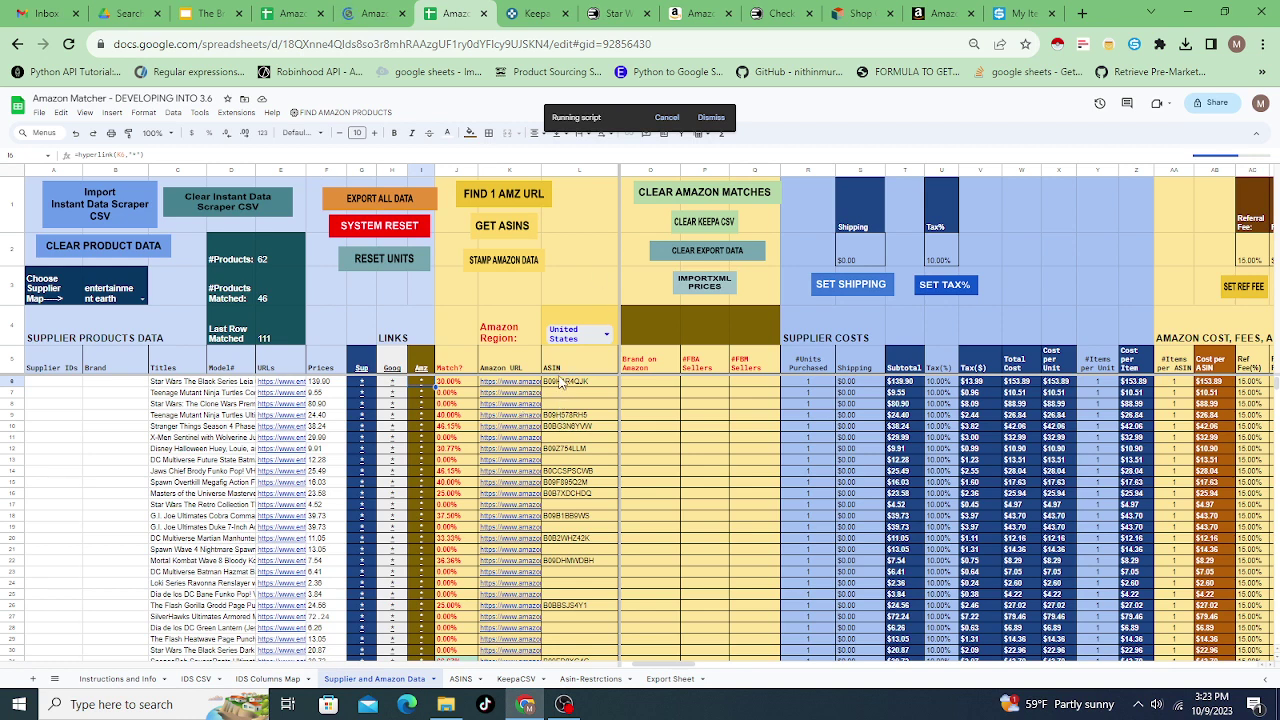
click(536, 12)
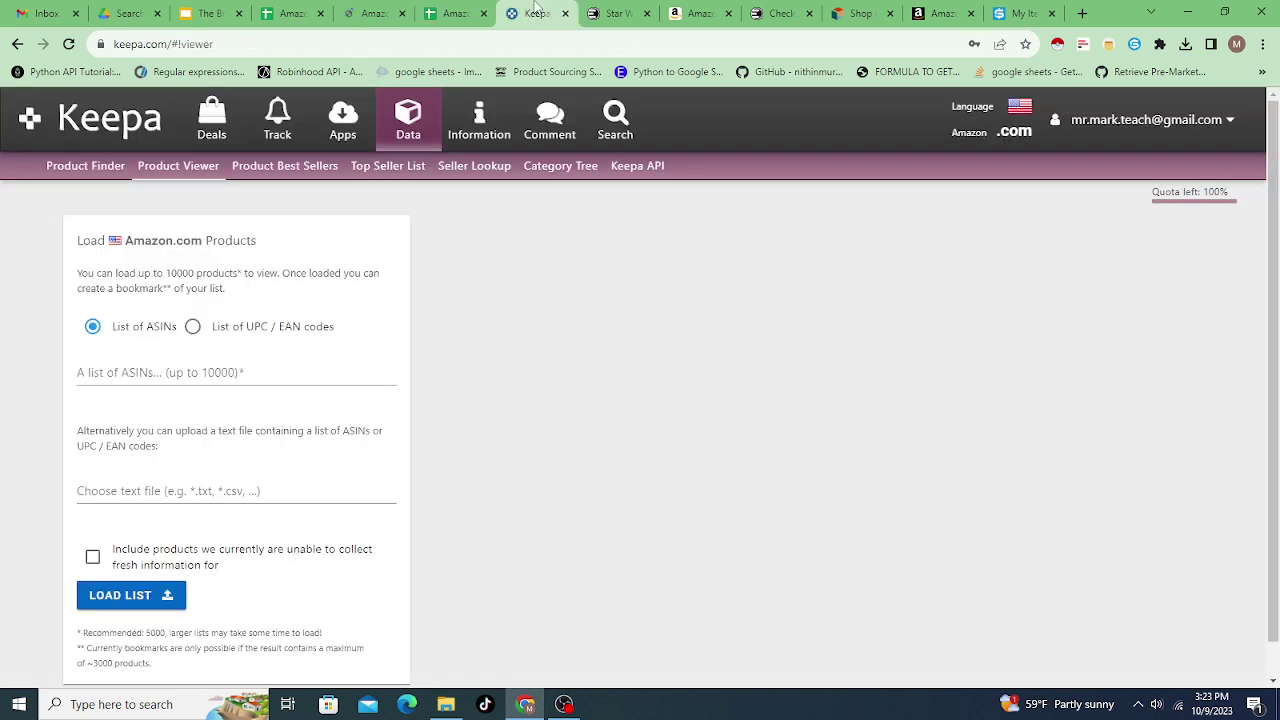
click(104, 374)
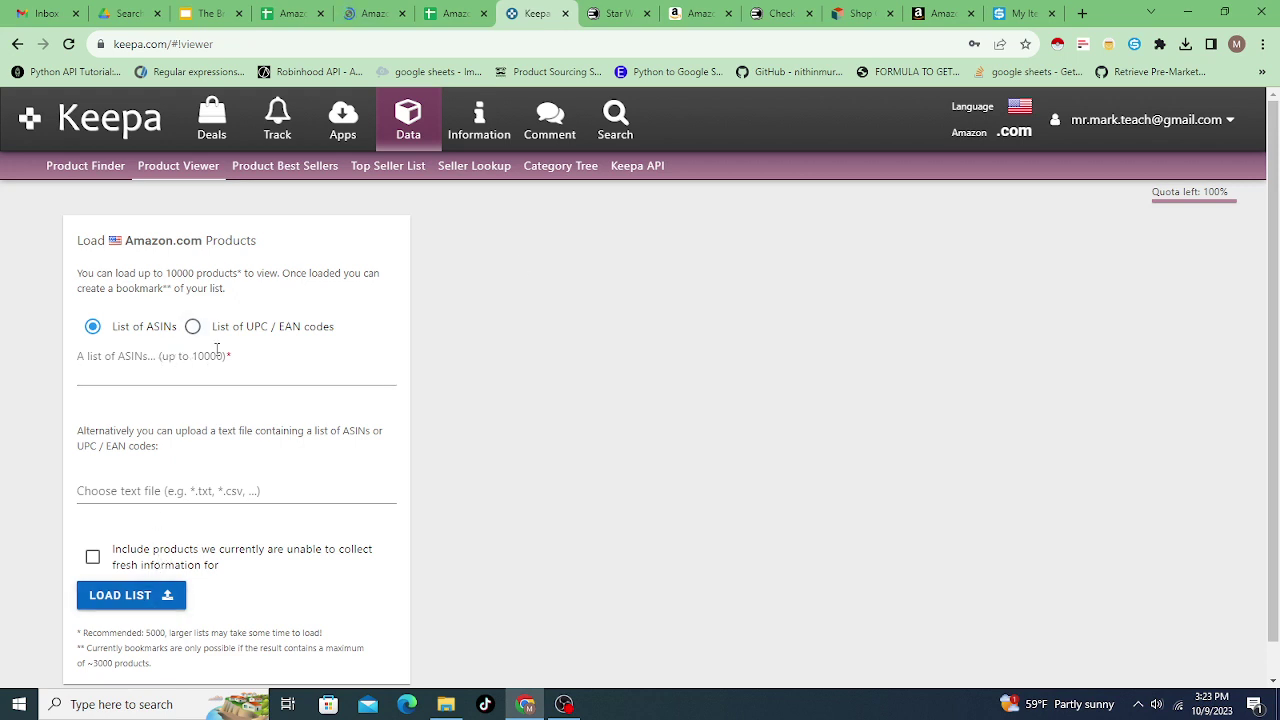
Recheck the Amazon search and Keepa pages, return to the Amazon Matcher spreadsheet, and choose to wait for the unresponsive pages.
click(436, 12)
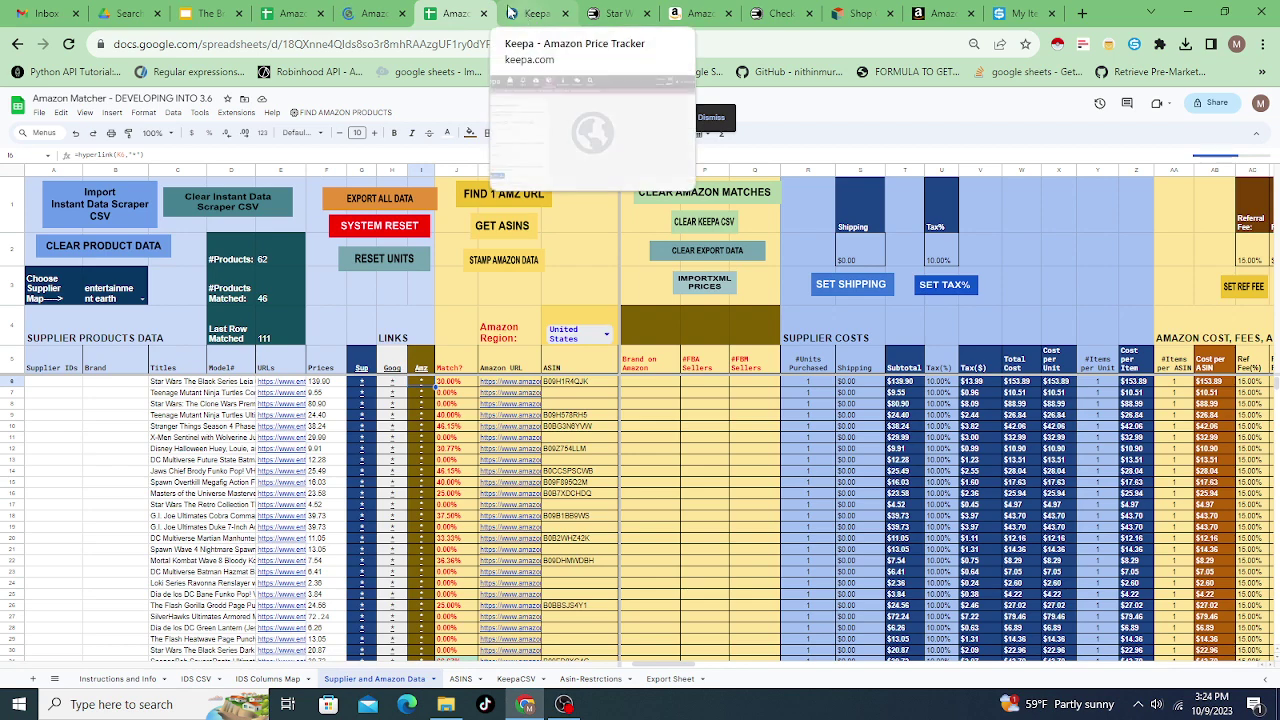
click(370, 13)
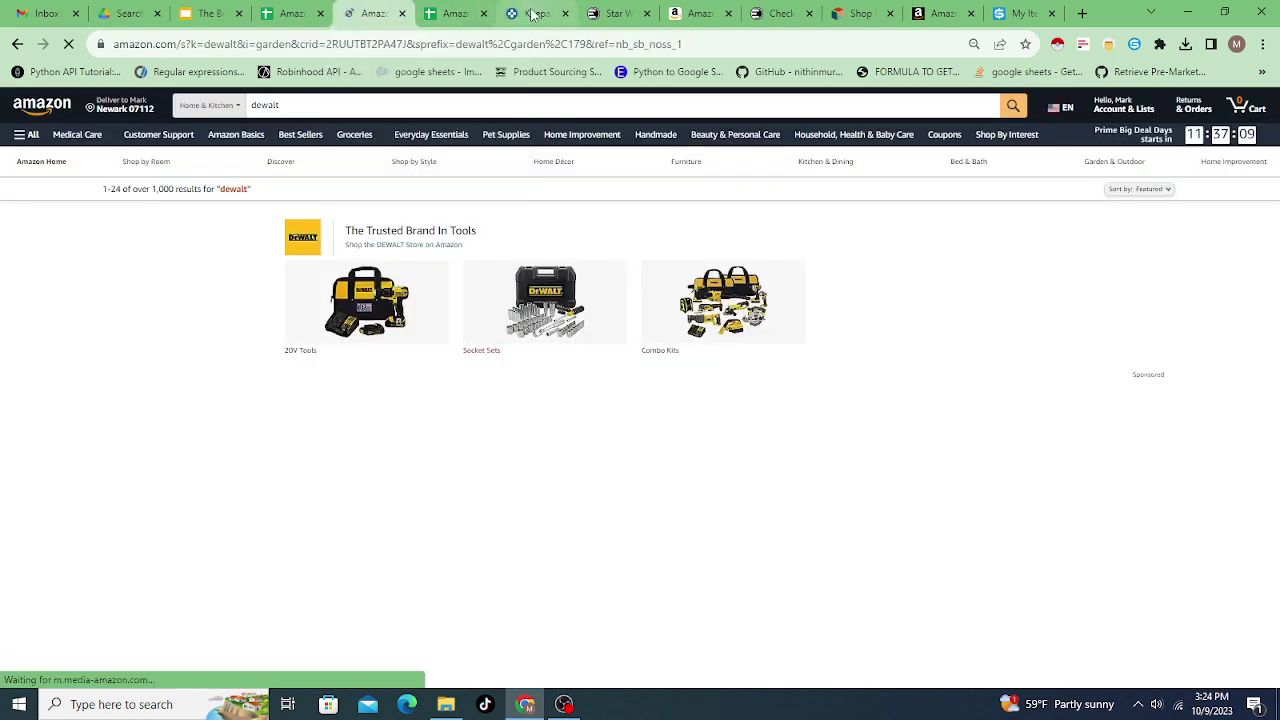
click(533, 13)
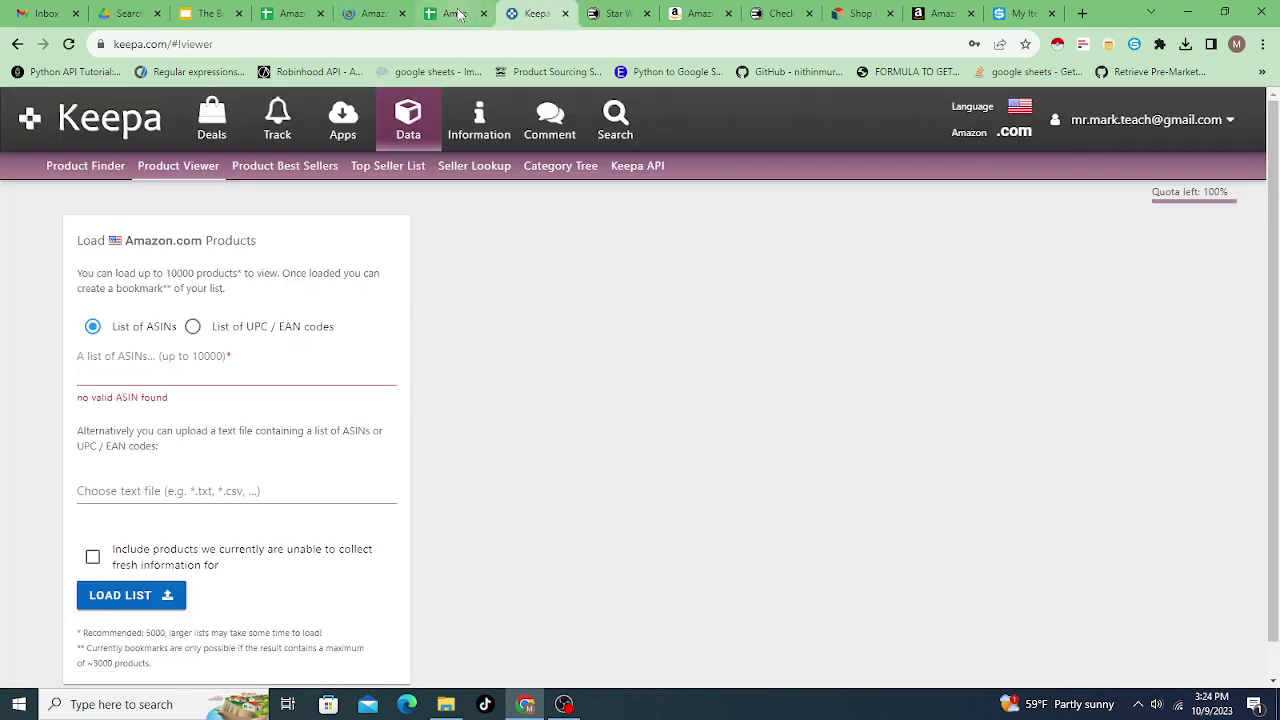
click(455, 13)
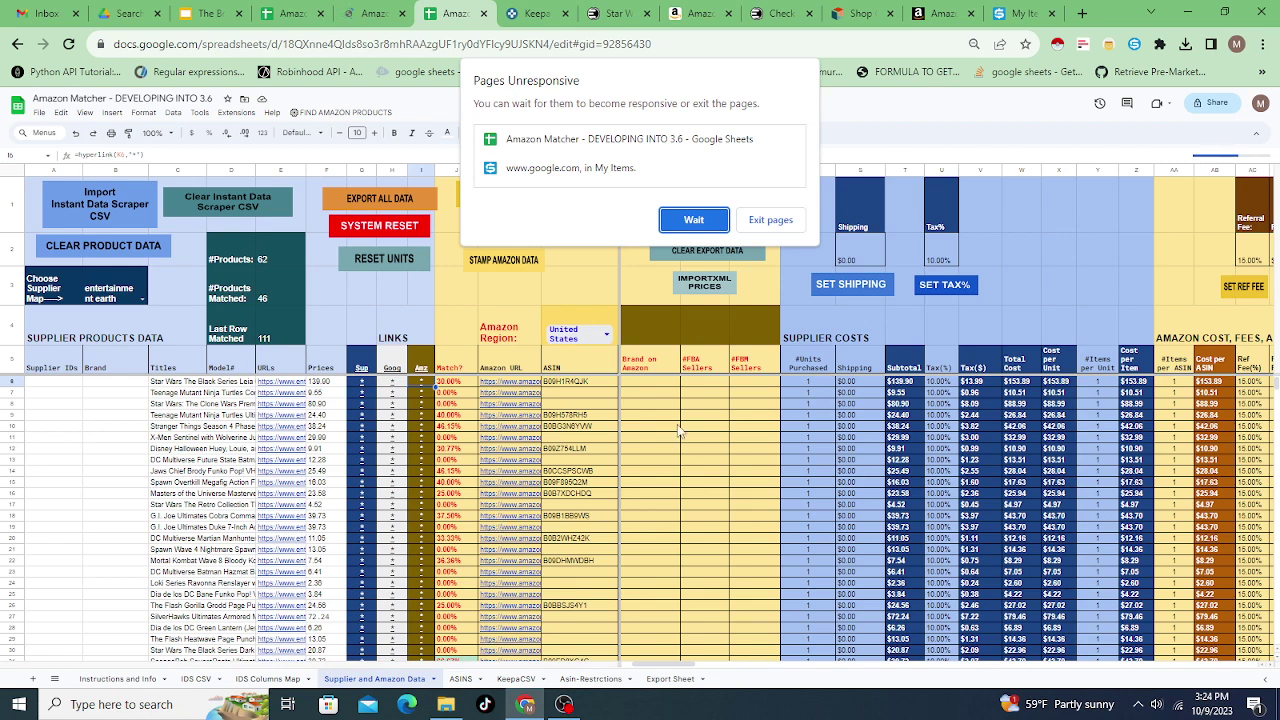
click(686, 221)
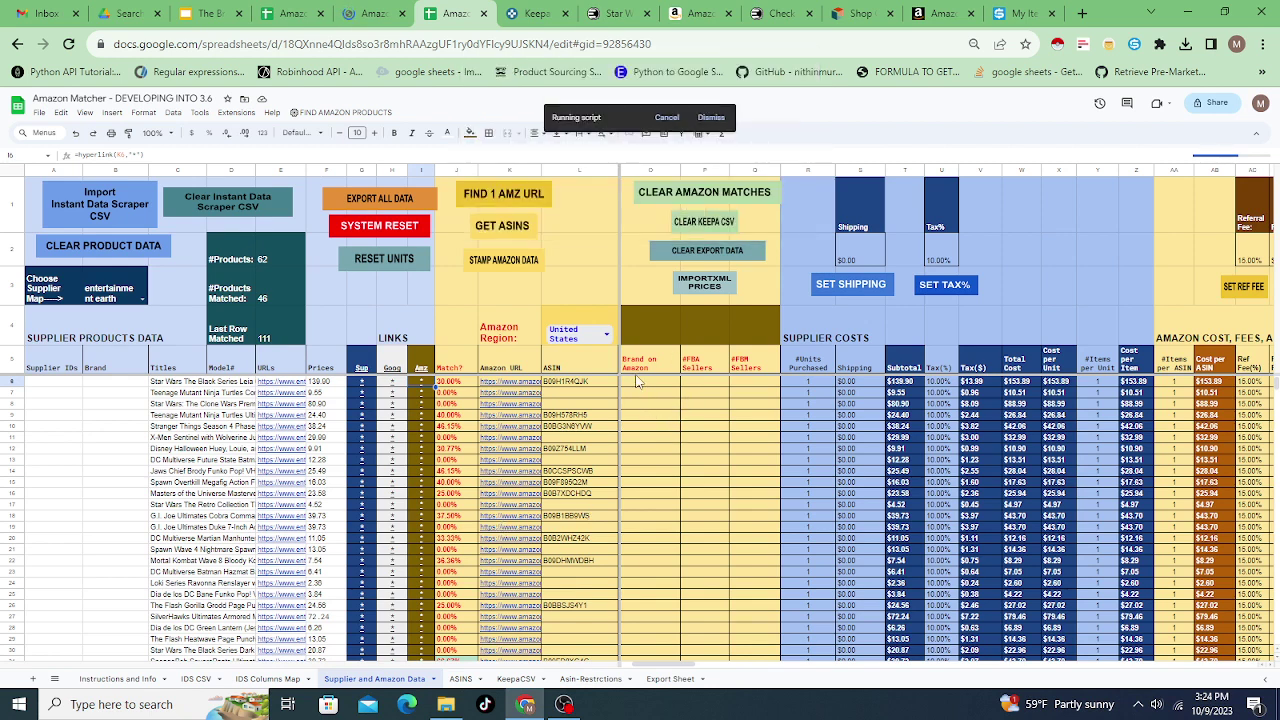